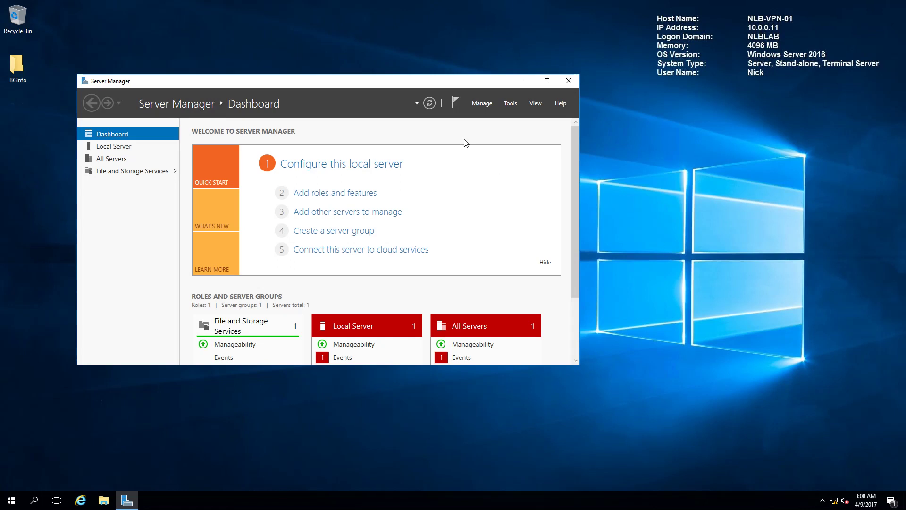
Launch the Add Roles and Features wizard from Server Manager's Manage menu.
drag(472, 85, 497, 87)
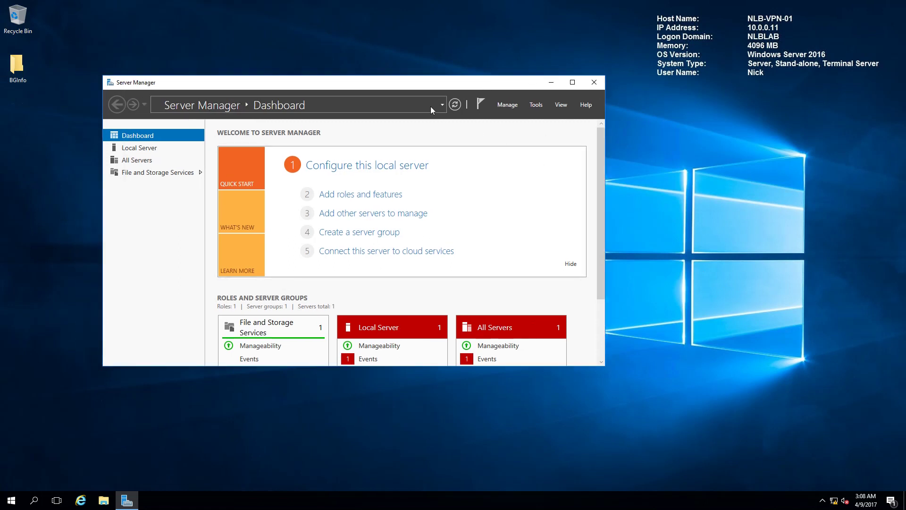
click(507, 105)
click(515, 115)
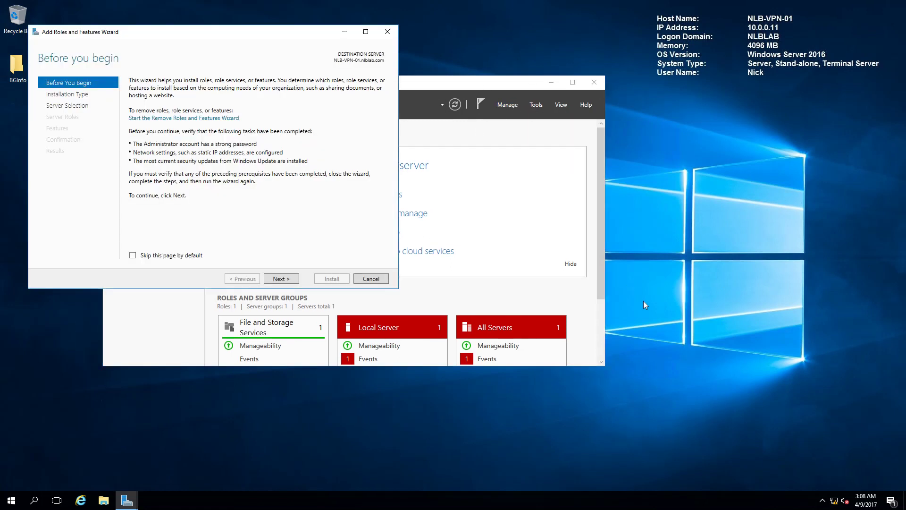
drag(223, 34, 474, 146)
Select the Remote Access role for a role-based install on this server.
click(527, 394)
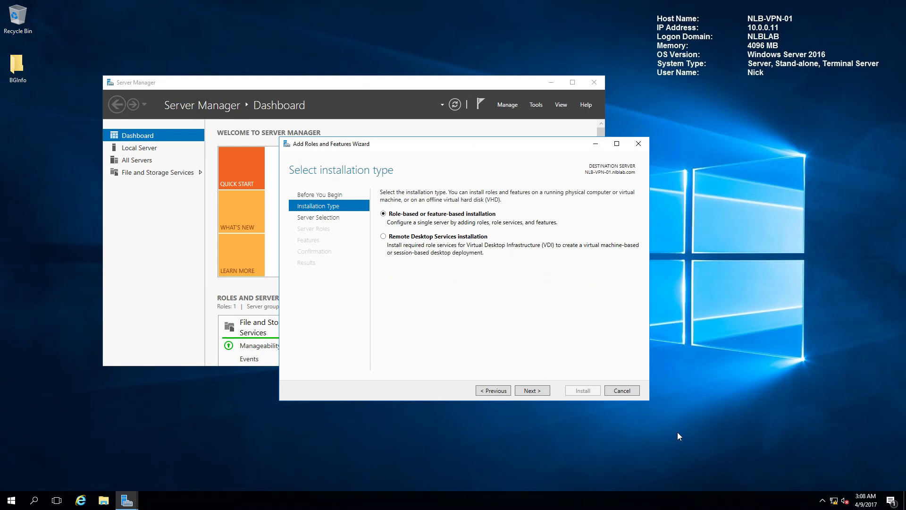
click(543, 391)
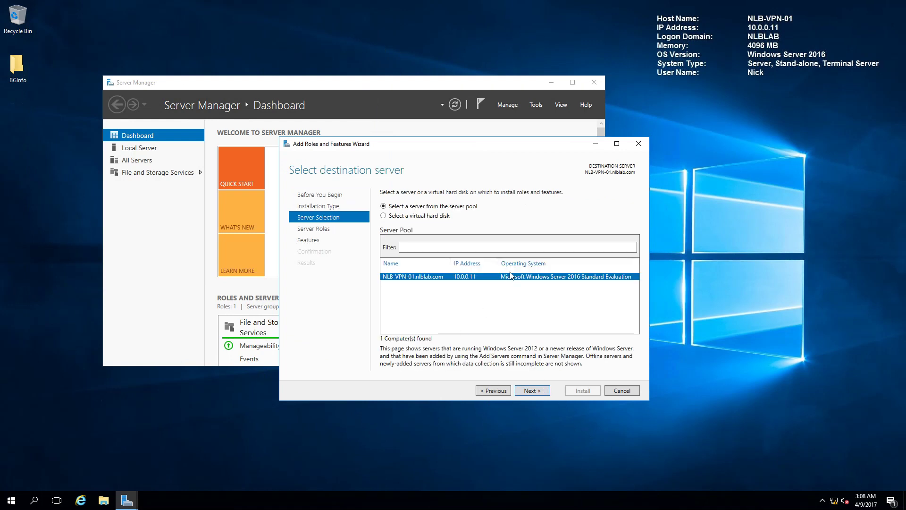
click(536, 391)
scroll(509, 322, down, 1)
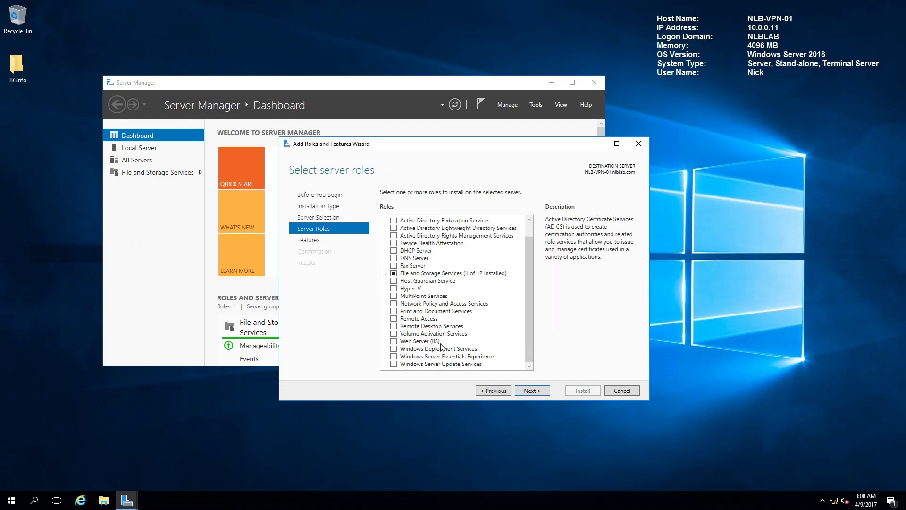
click(393, 319)
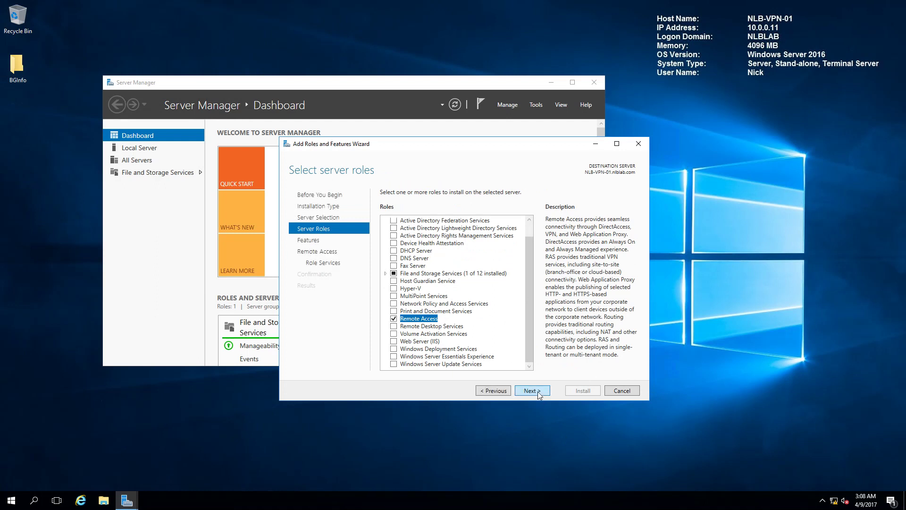
click(539, 393)
Choose the DirectAccess and VPN (RAS) role service and add its required features.
click(539, 393)
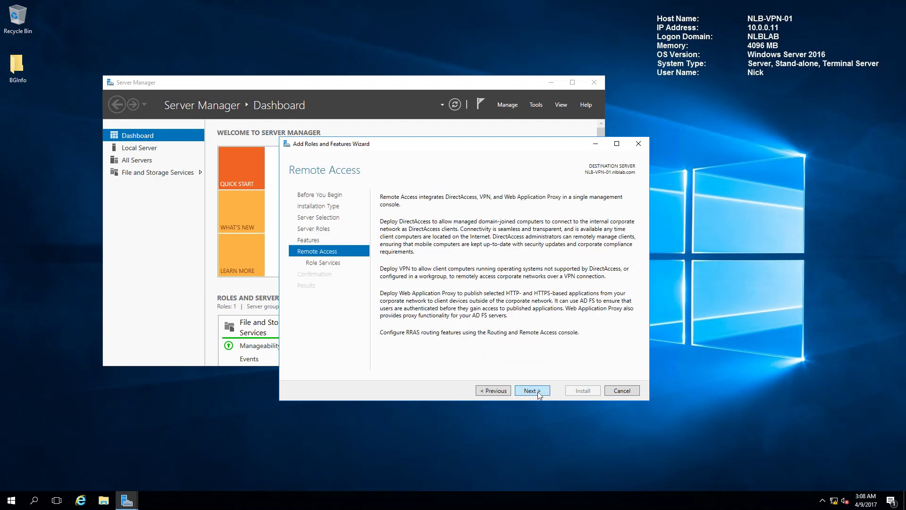
click(538, 393)
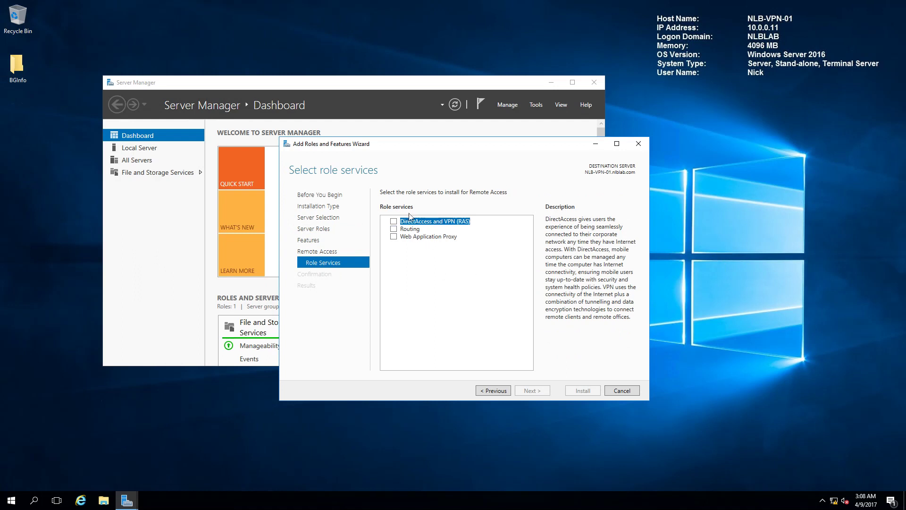
click(393, 222)
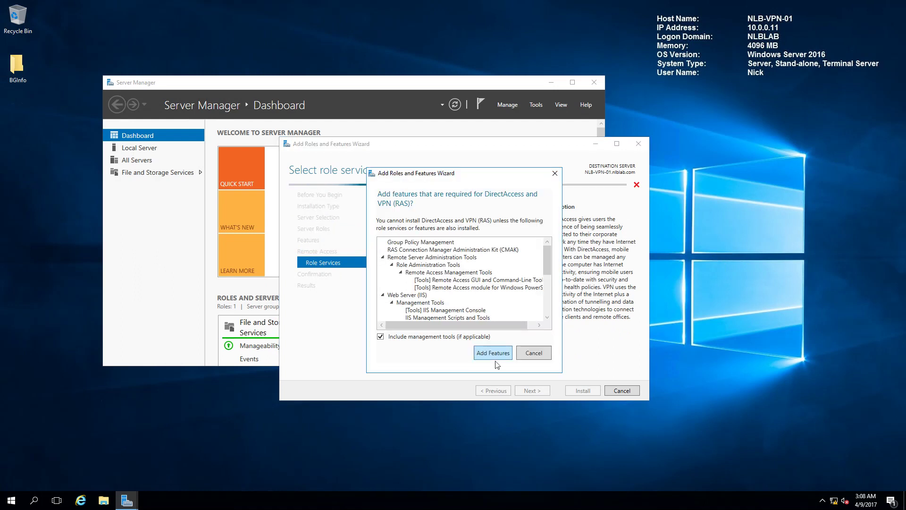
click(495, 357)
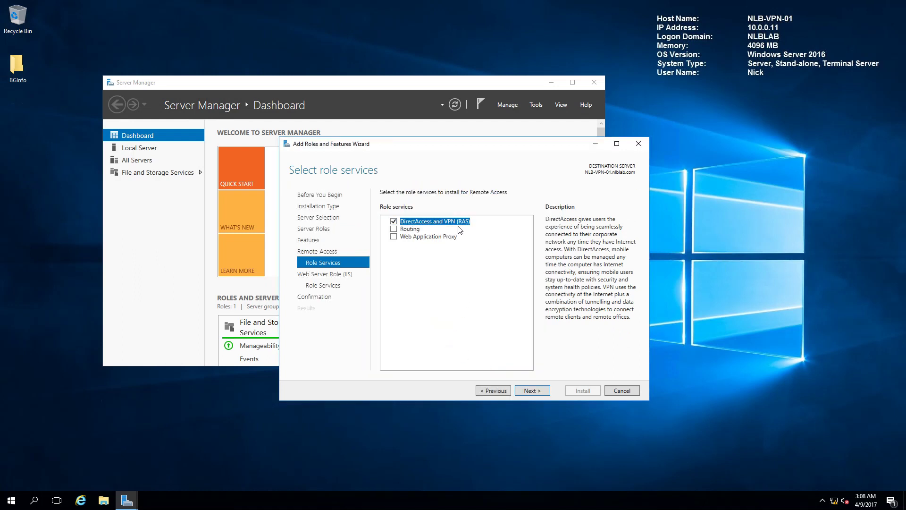
Accept the default Web Server (IIS) role services and start the installation.
click(542, 391)
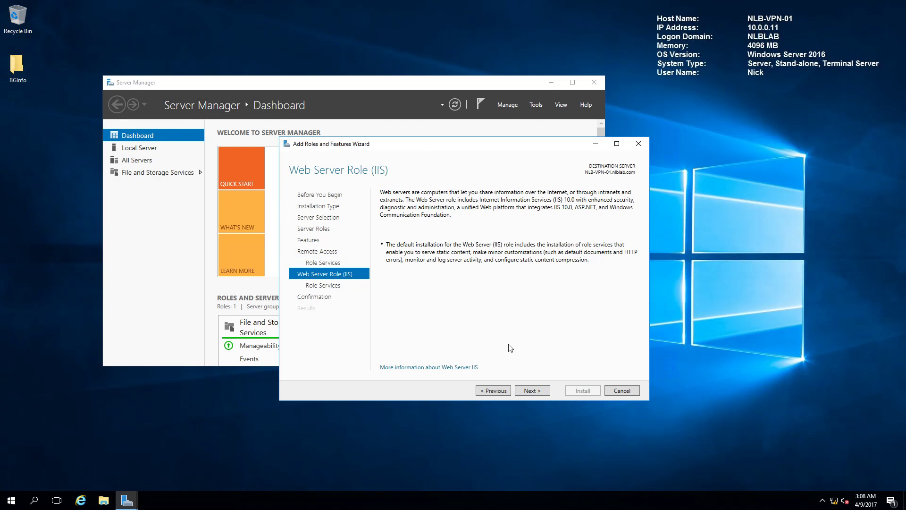
click(536, 392)
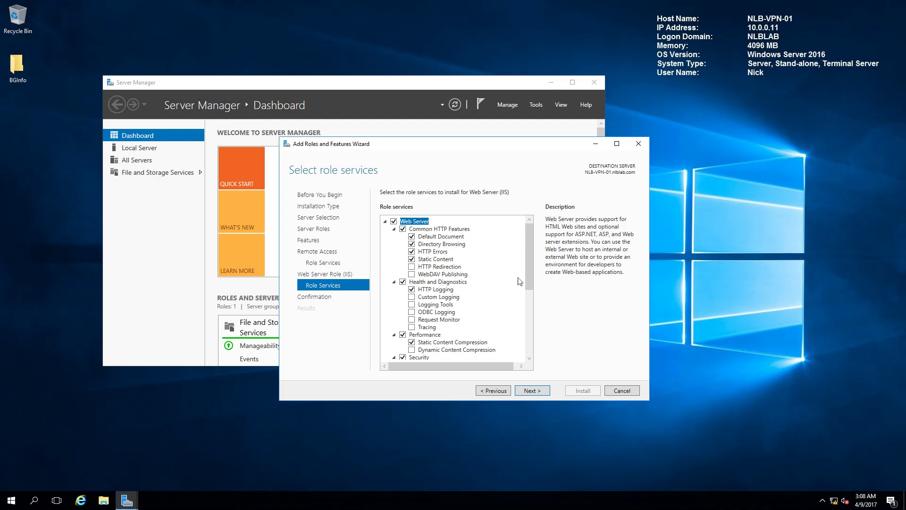
click(537, 392)
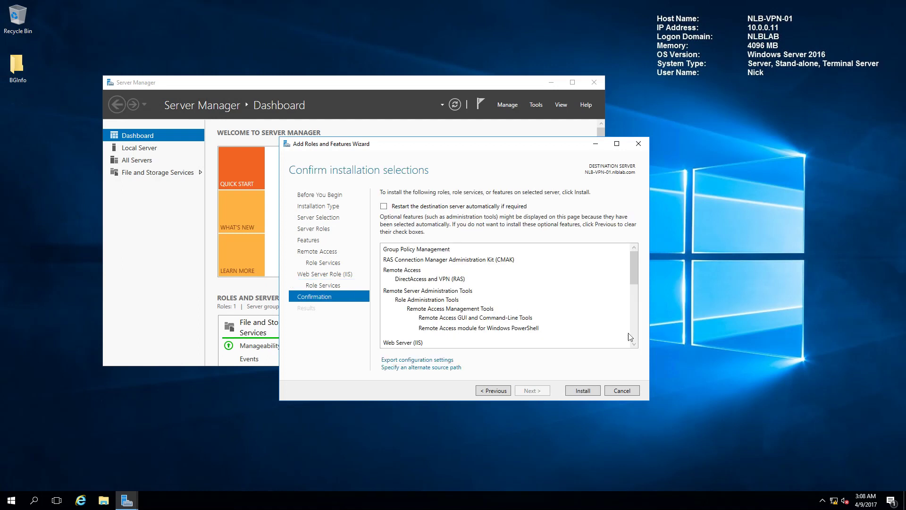
click(584, 392)
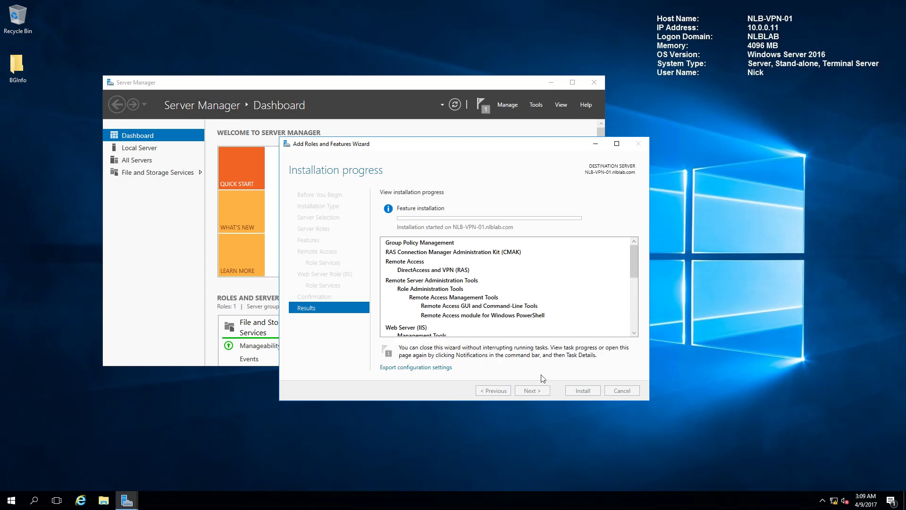
click(10, 501)
Launch an empty Microsoft Management Console (mmc) as administrator.
right_click(9, 501)
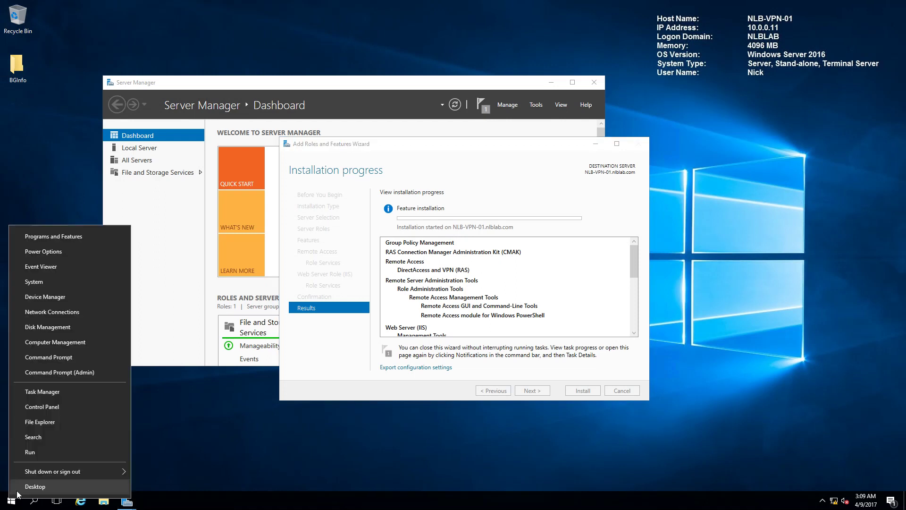
click(27, 451)
text(mmc)
key(Return)
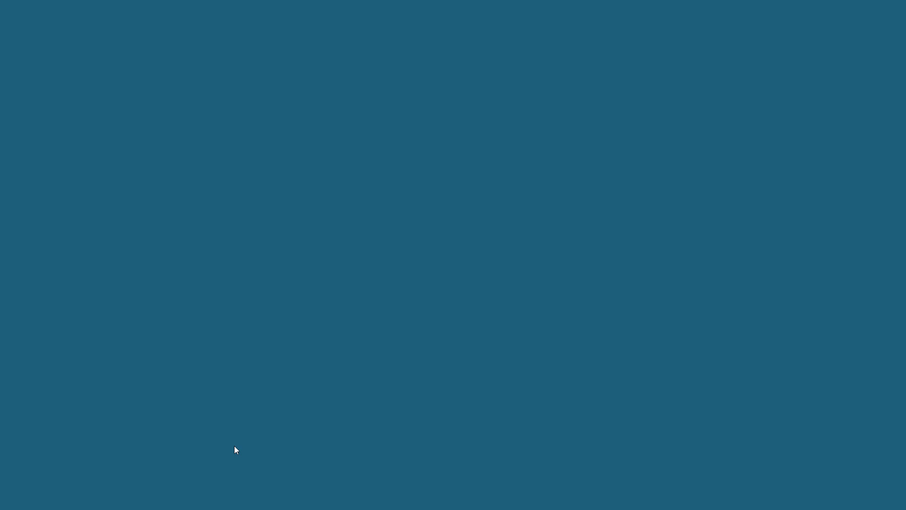
click(405, 312)
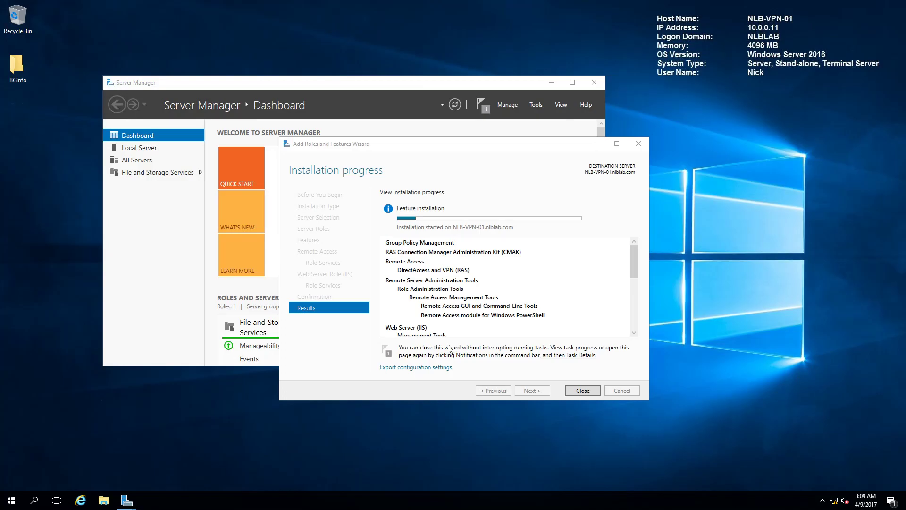
drag(409, 78, 553, 83)
Add the Certificates snap-in for the local computer account to the console.
click(226, 86)
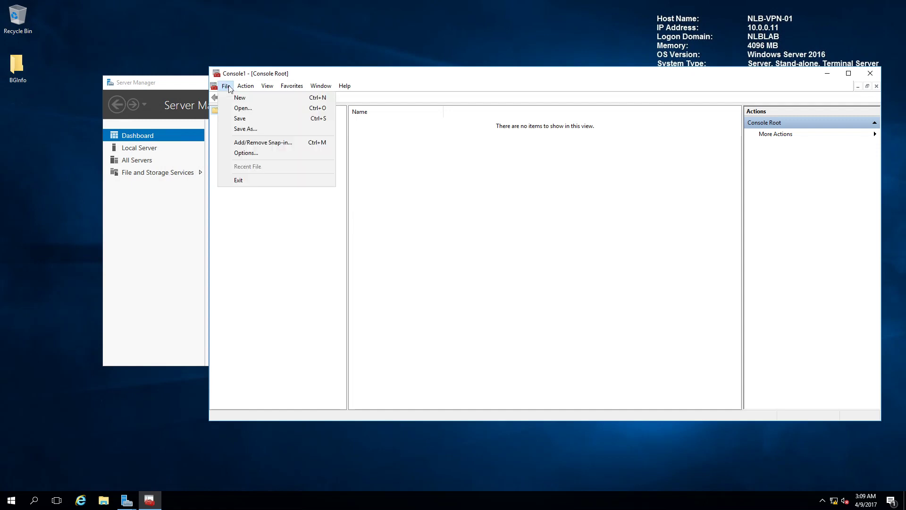
key(Right)
click(226, 86)
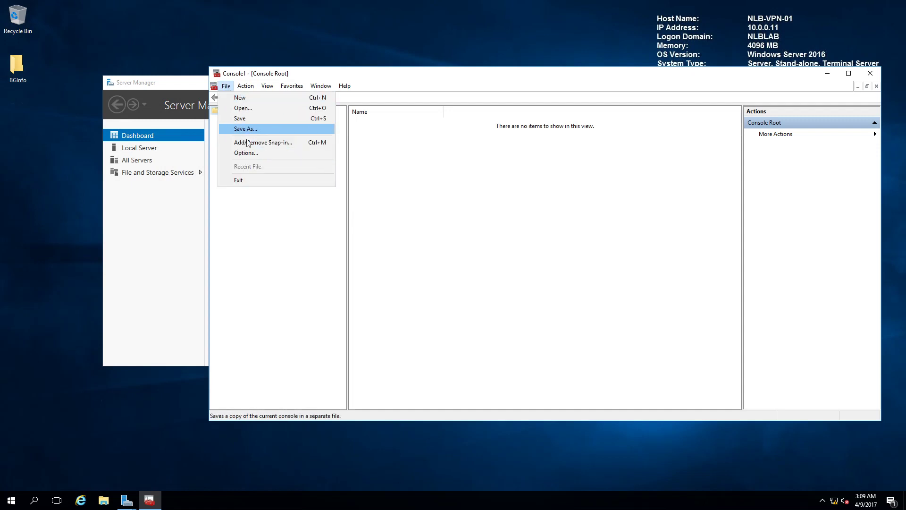
click(264, 141)
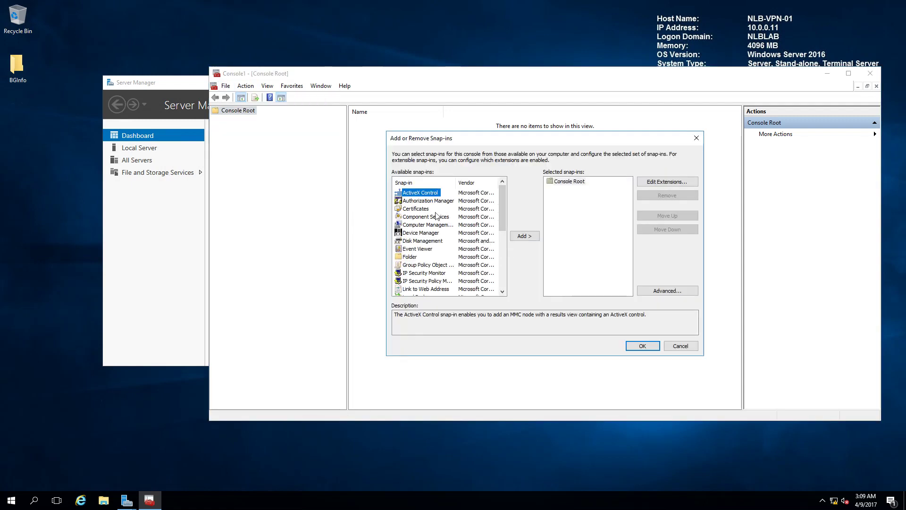
click(430, 210)
click(524, 236)
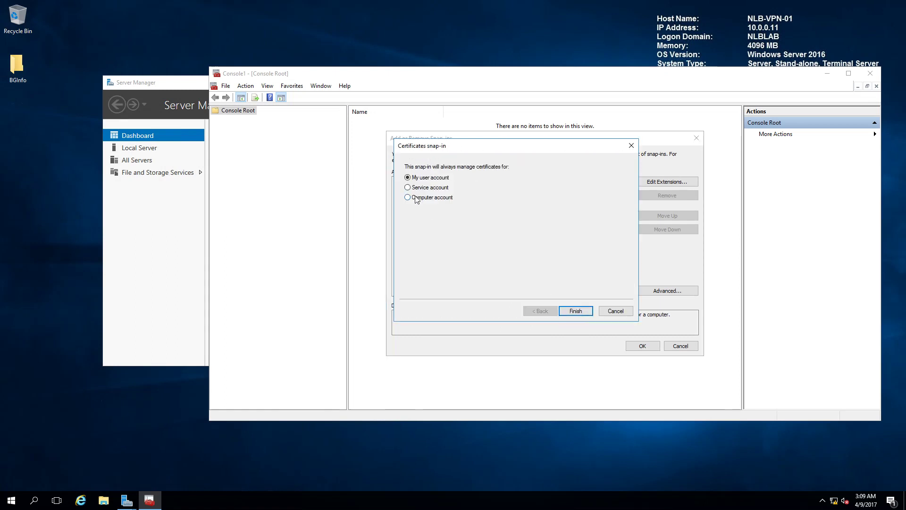
click(417, 198)
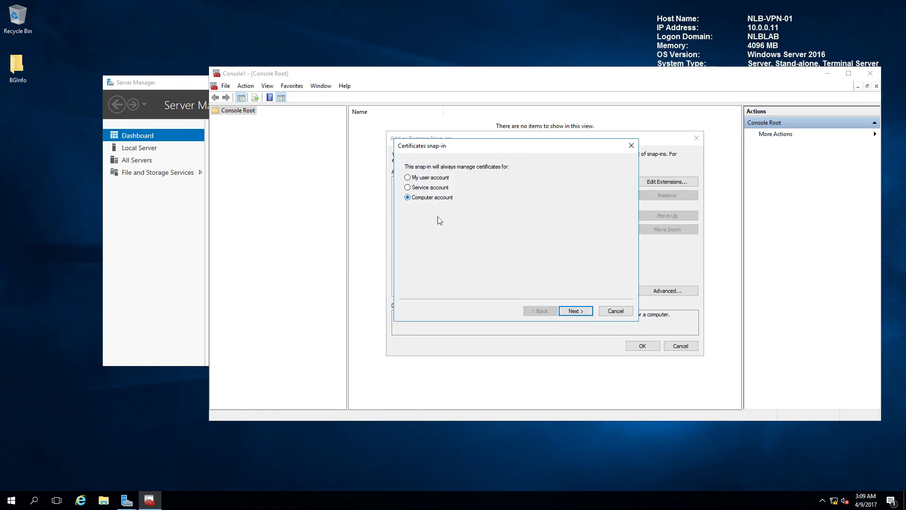
click(576, 312)
click(578, 311)
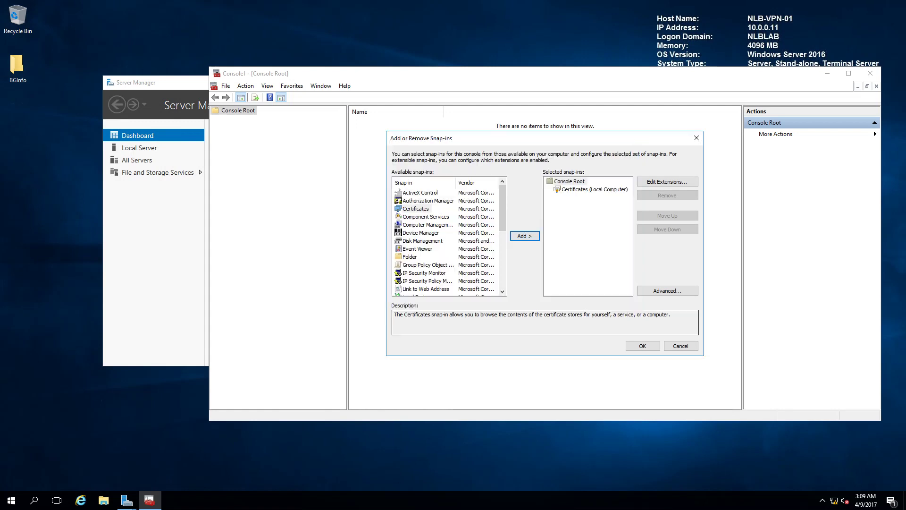
click(643, 345)
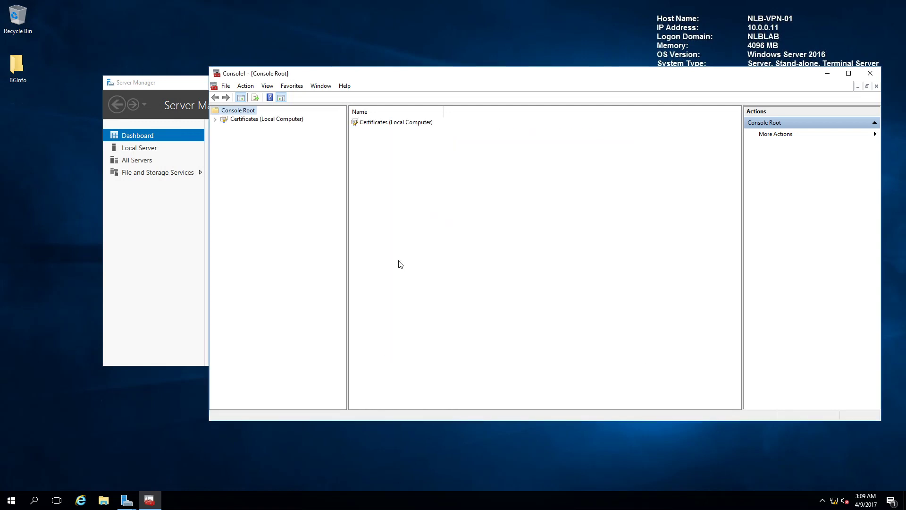
Expand Certificates (Local Computer) and select the empty Personal store.
click(215, 119)
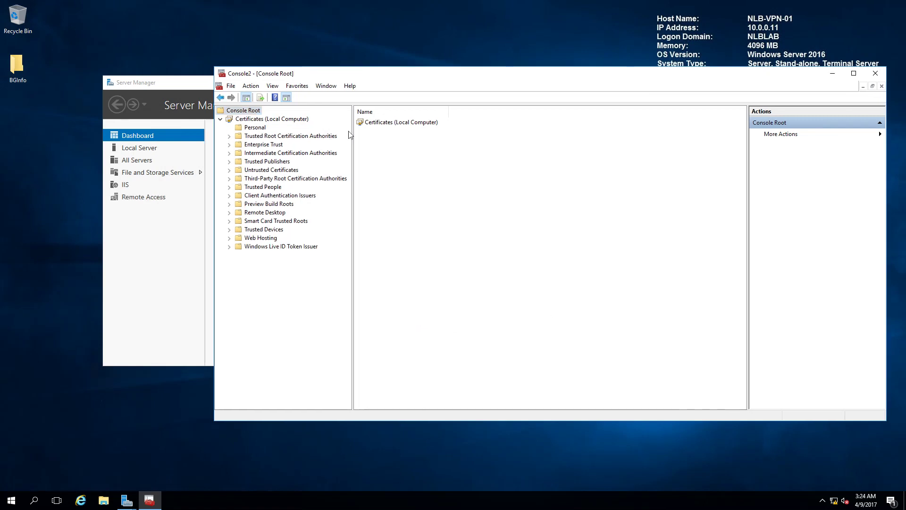
click(240, 128)
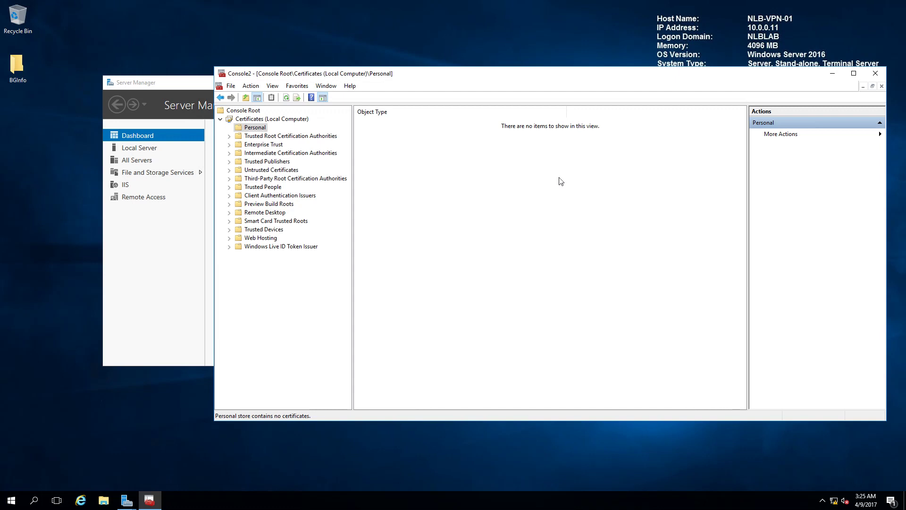
Open the context menu in the empty Personal store's results pane.
right_click(503, 145)
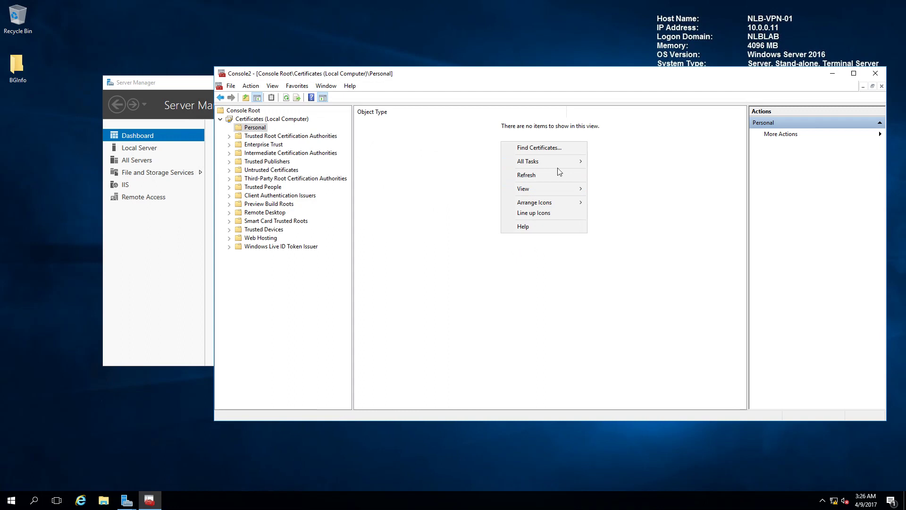
Request a new certificate via Active Directory Enrollment Policy, ticking the NLB Web Server template.
mouse_move(559, 166)
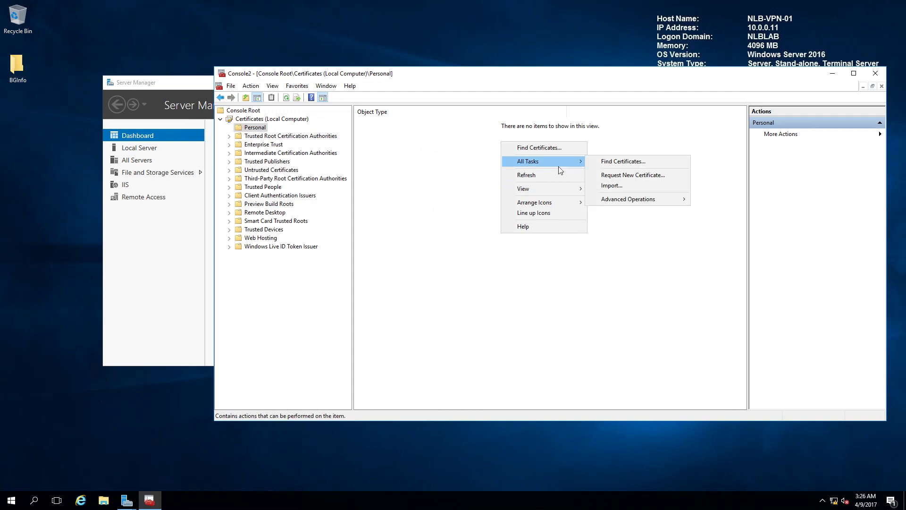
click(651, 174)
click(640, 342)
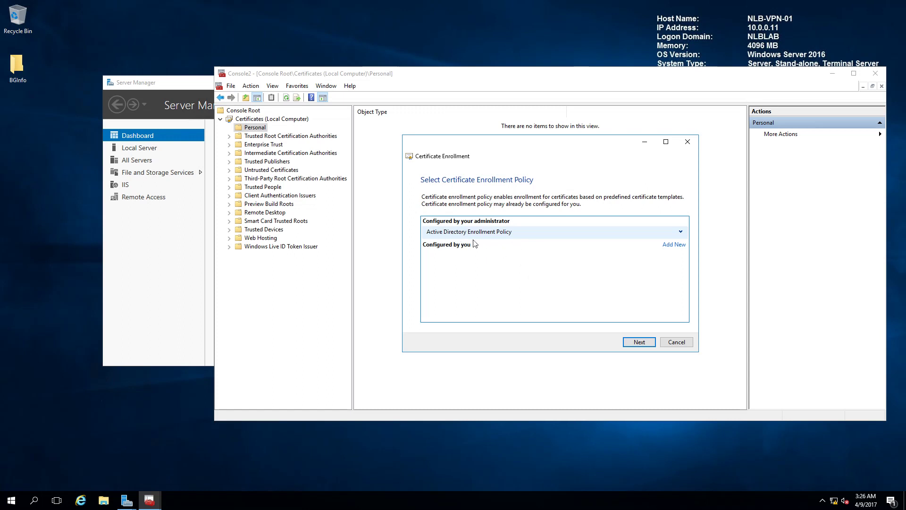
click(640, 341)
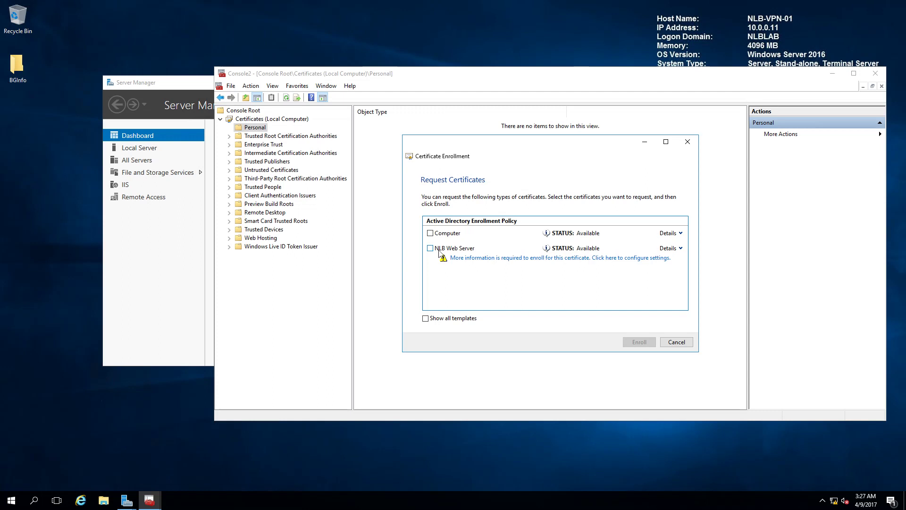
click(430, 250)
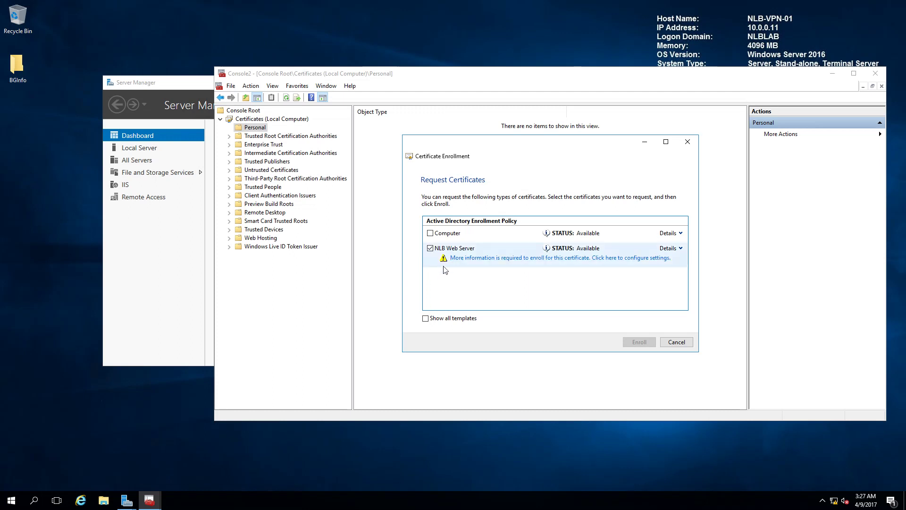
click(514, 261)
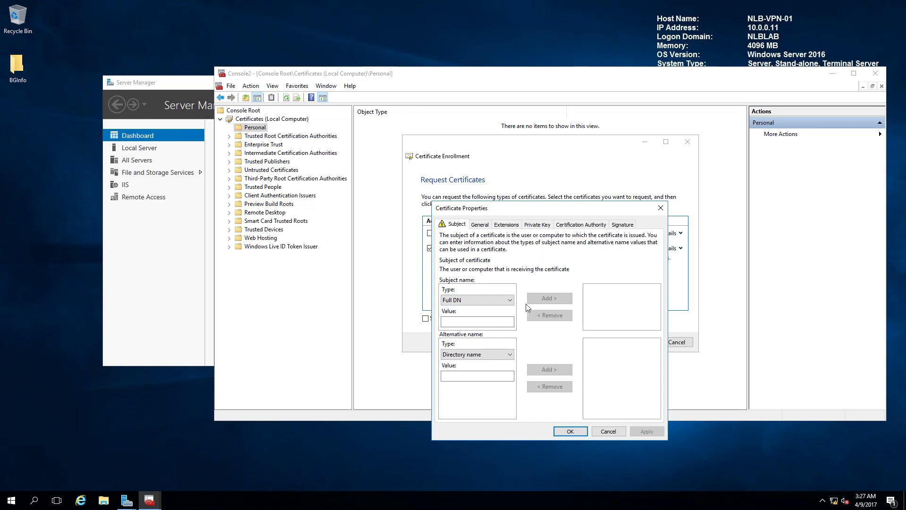
Add common name vpn.nlb-solutions.com as the certificate subject and apply it.
click(483, 301)
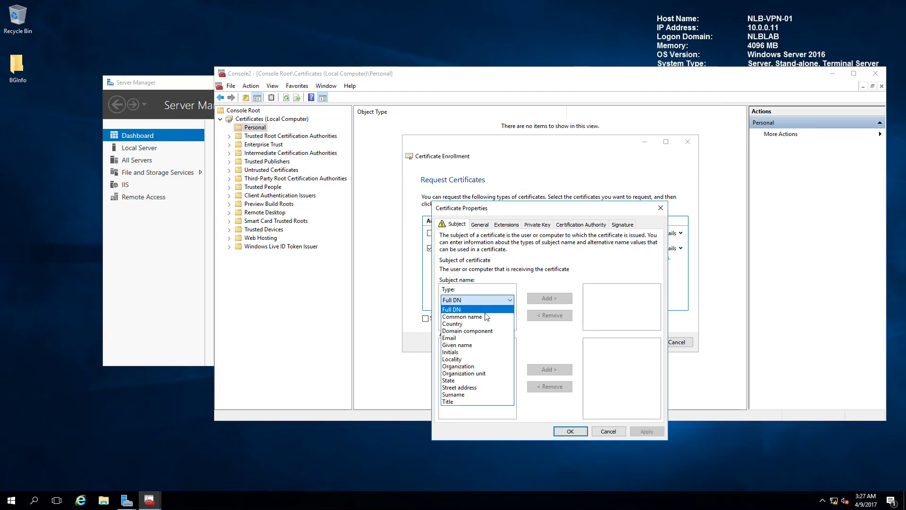
click(486, 316)
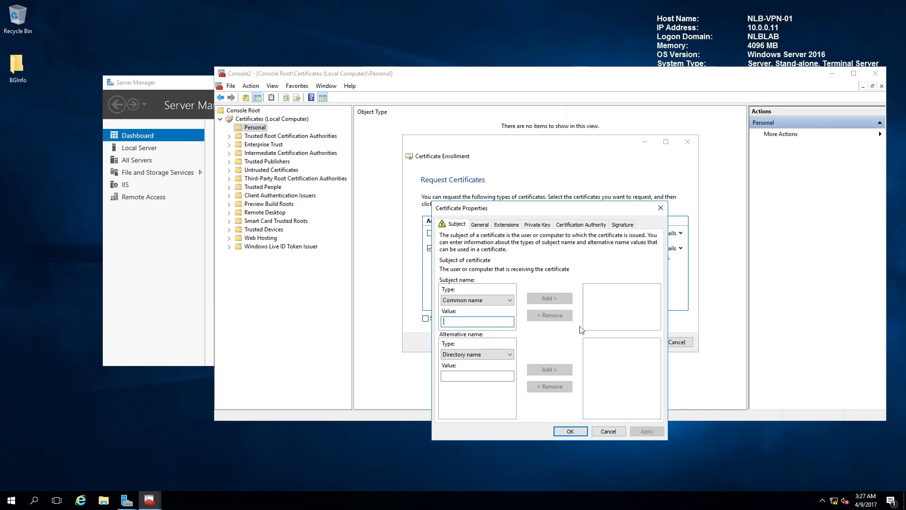
text(com)
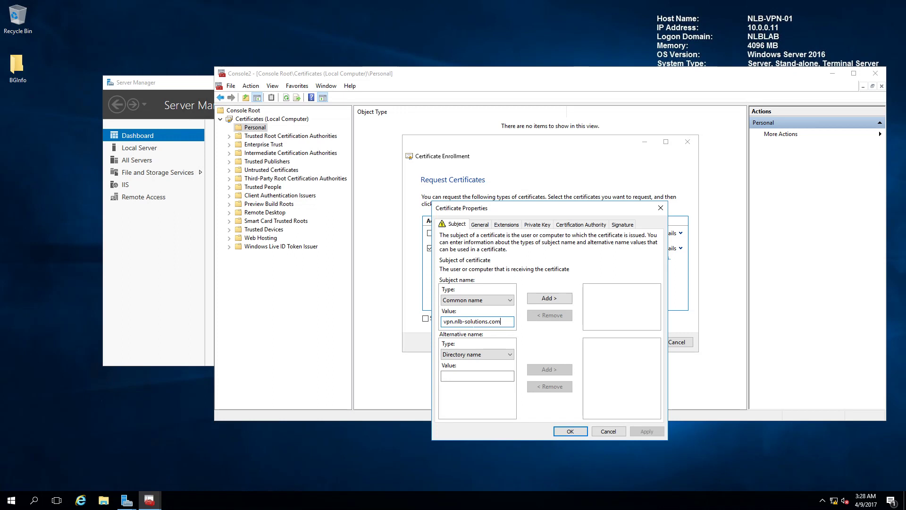
click(548, 297)
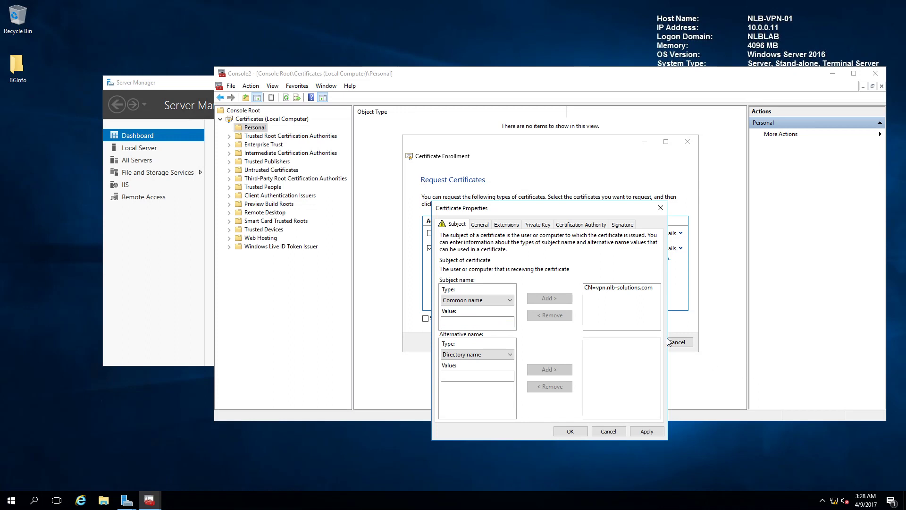
click(646, 431)
click(570, 431)
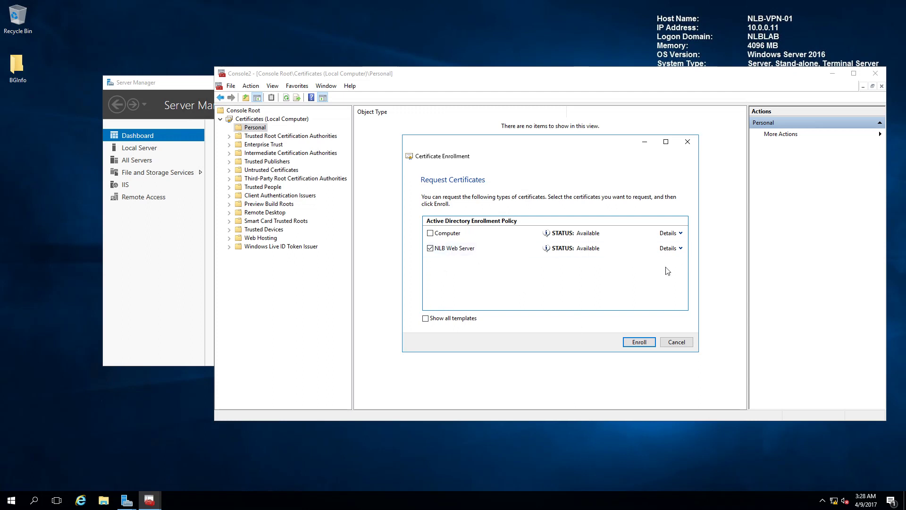
Enroll the certificate and view it under Personal > Certificates with Intended Purposes widened.
click(628, 347)
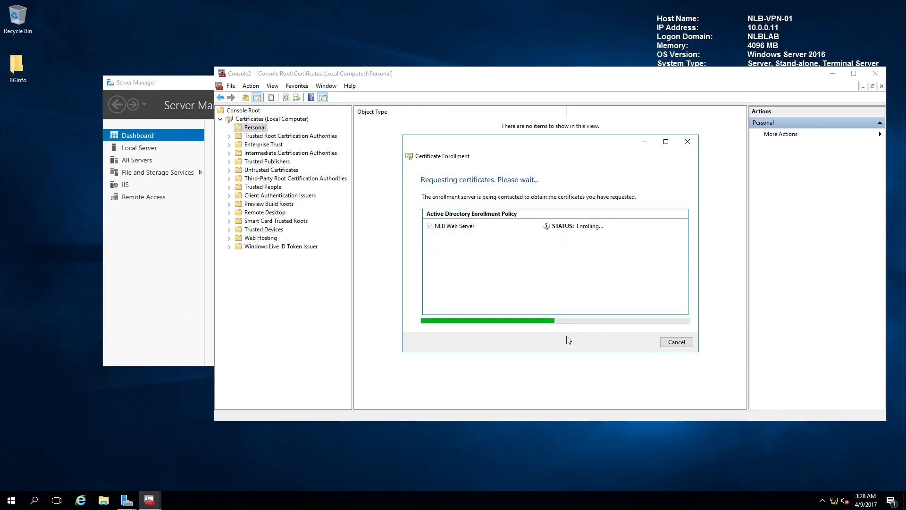
click(671, 342)
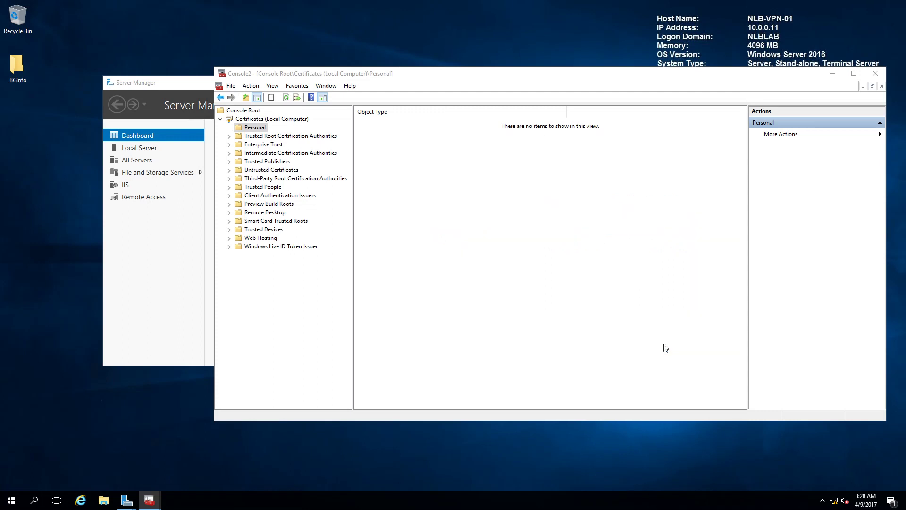
click(374, 128)
double_click(374, 127)
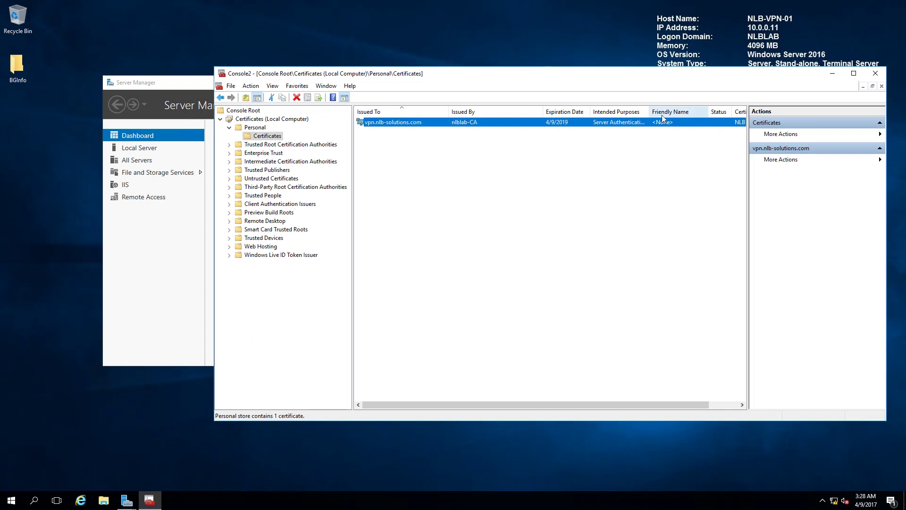
drag(649, 113, 685, 117)
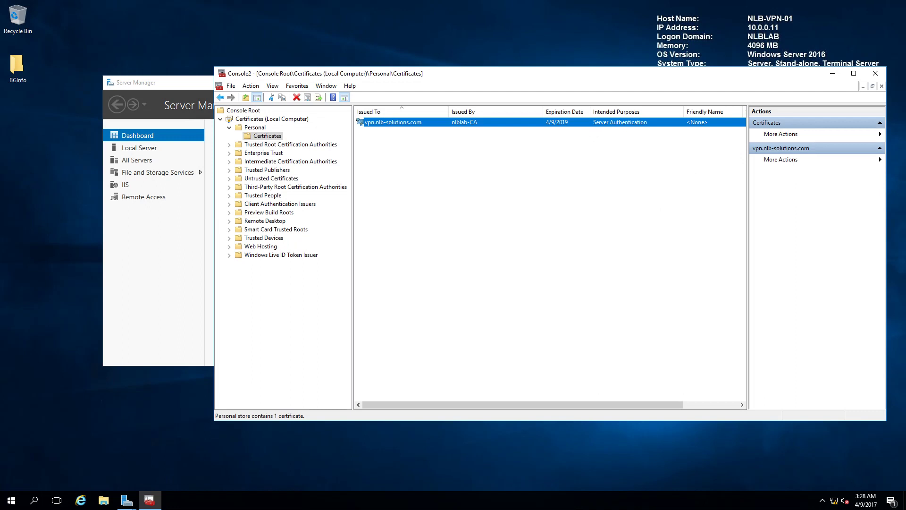
click(539, 144)
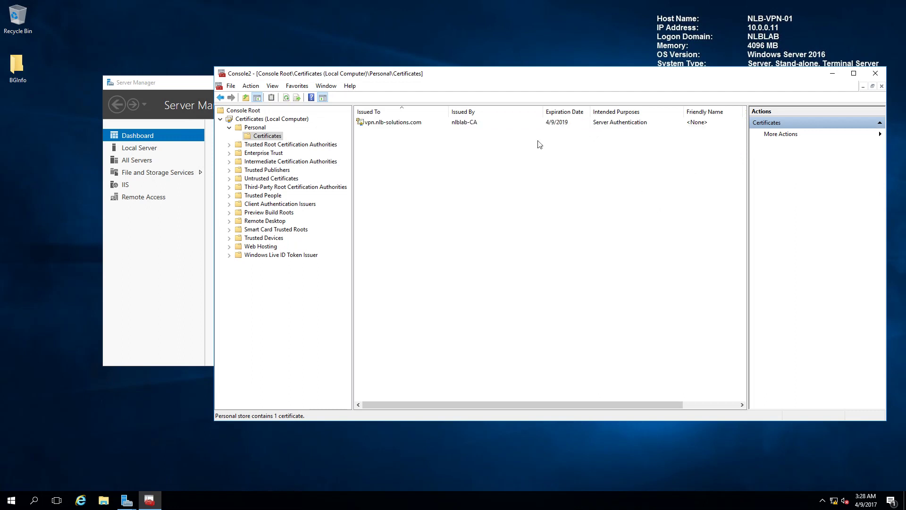
double_click(495, 123)
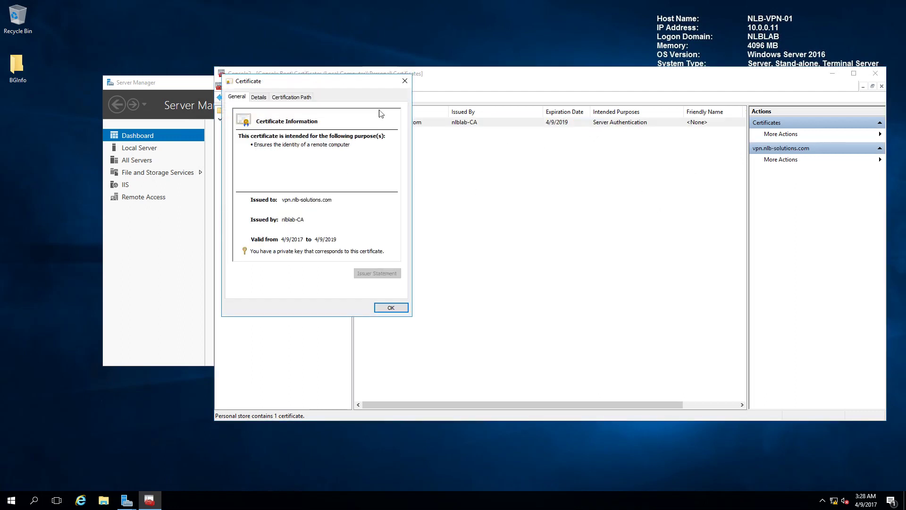
drag(335, 85, 530, 163)
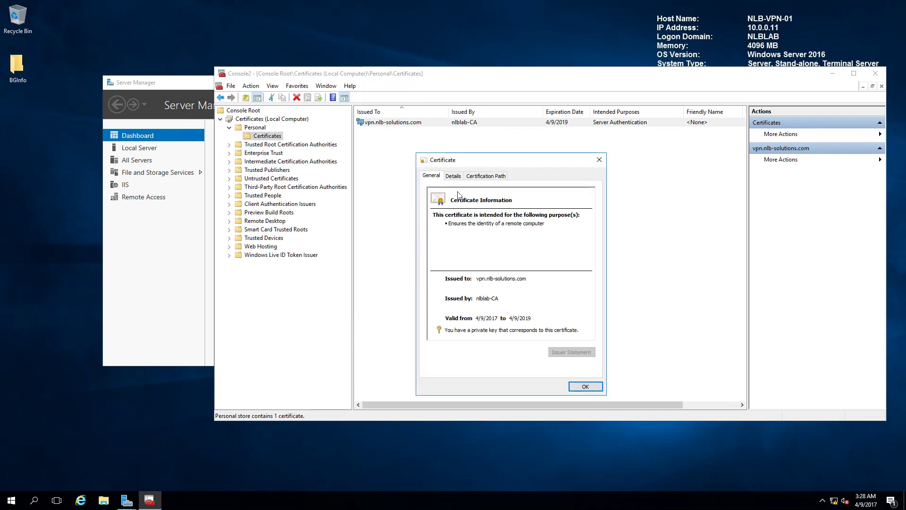
click(453, 176)
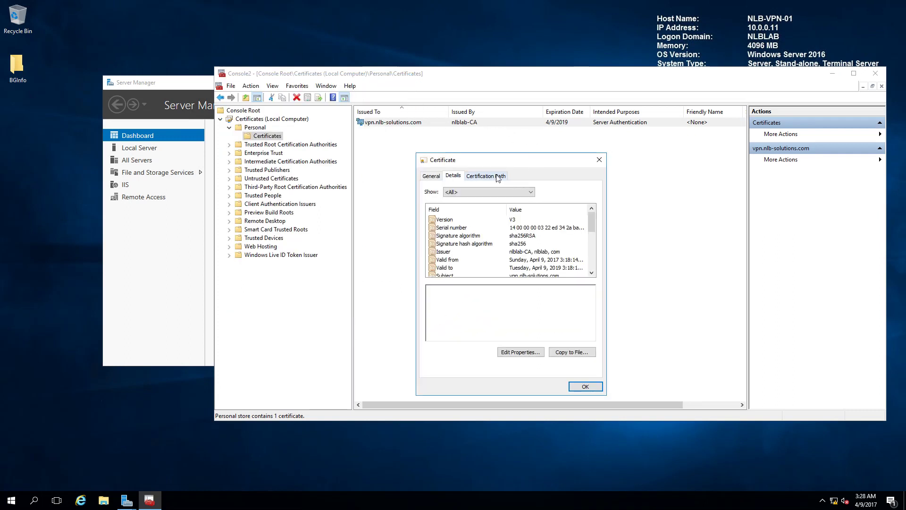
click(497, 177)
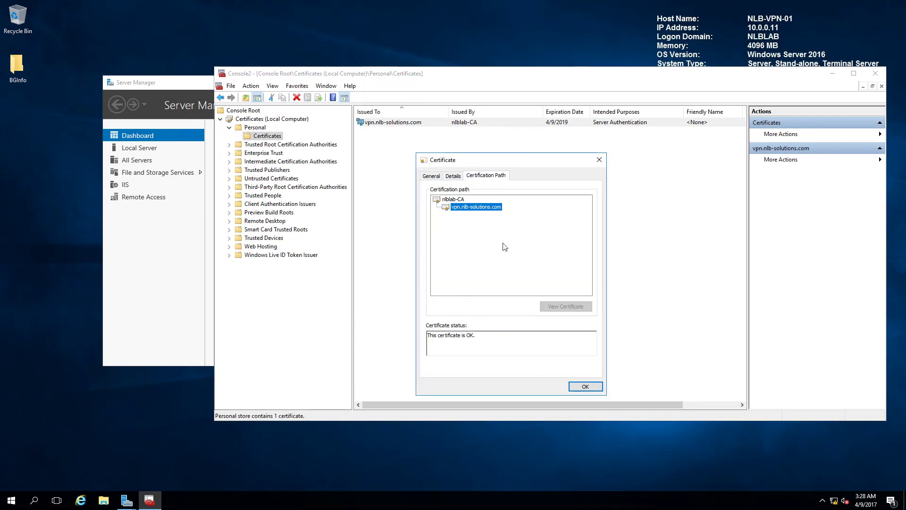
click(453, 199)
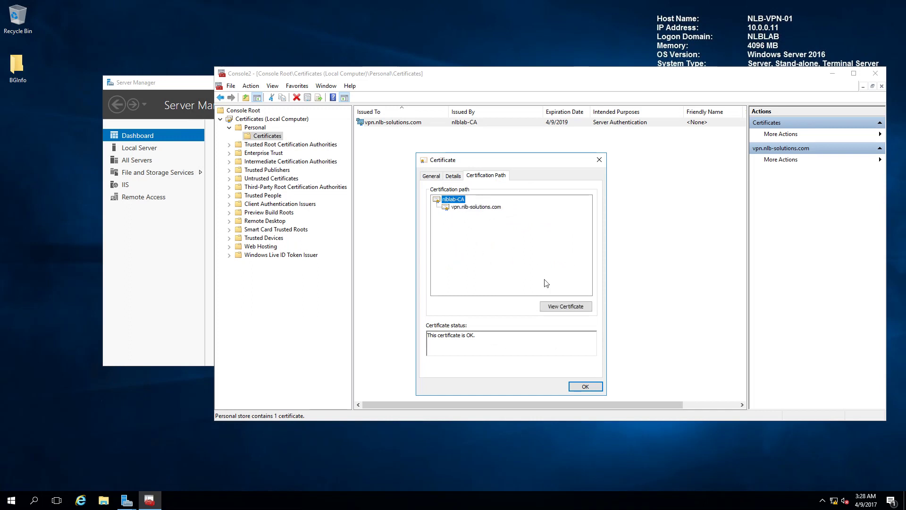
click(572, 307)
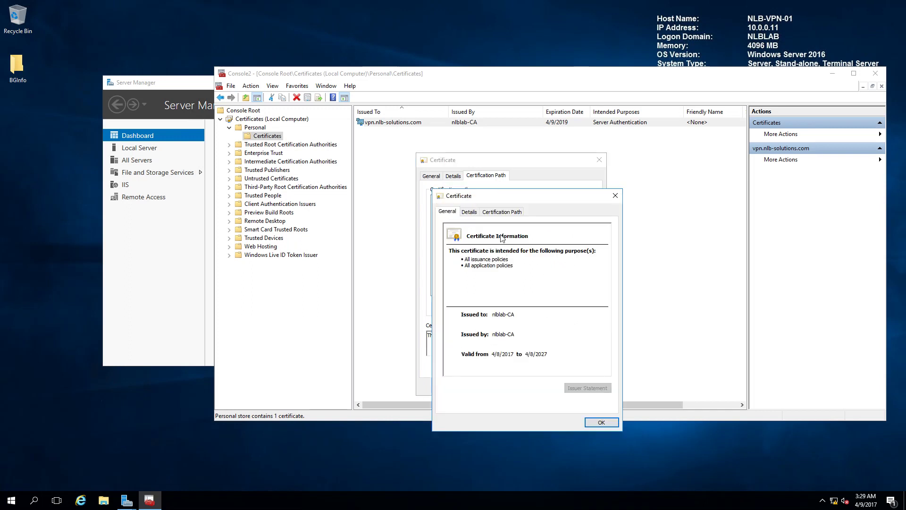
click(475, 214)
click(508, 212)
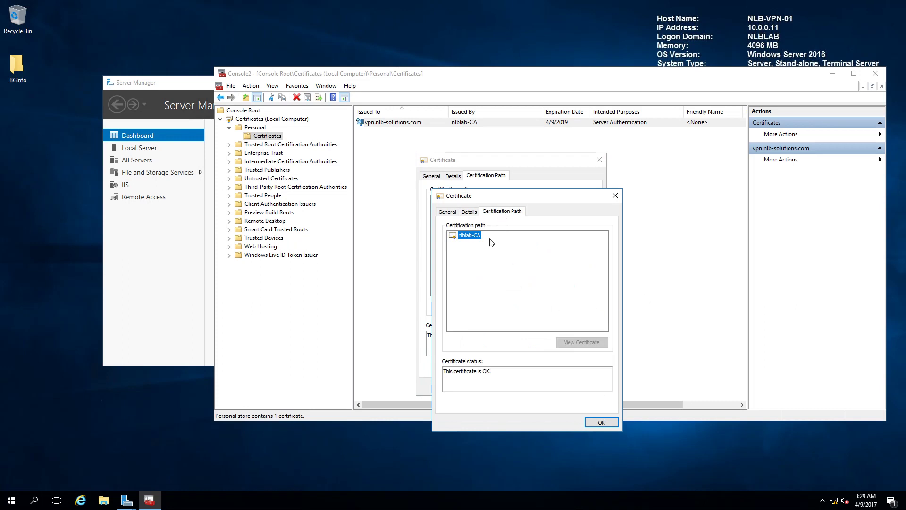
click(447, 212)
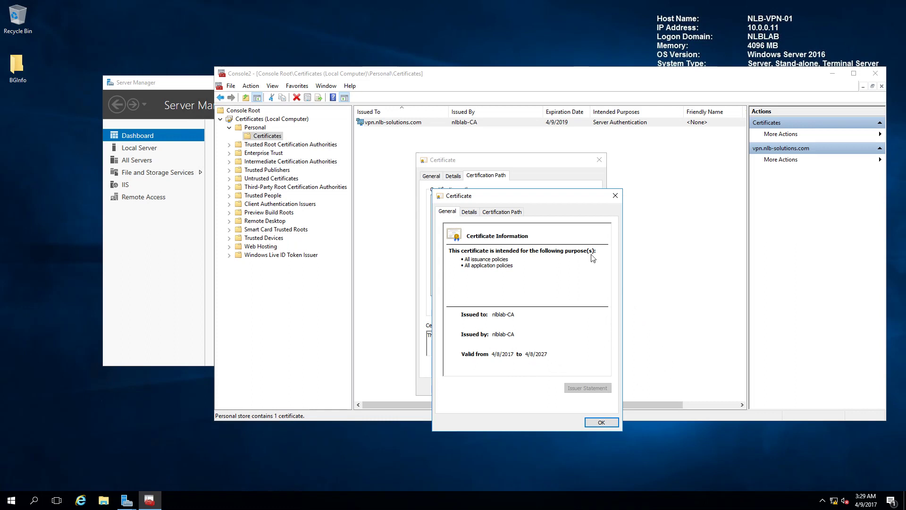
click(615, 195)
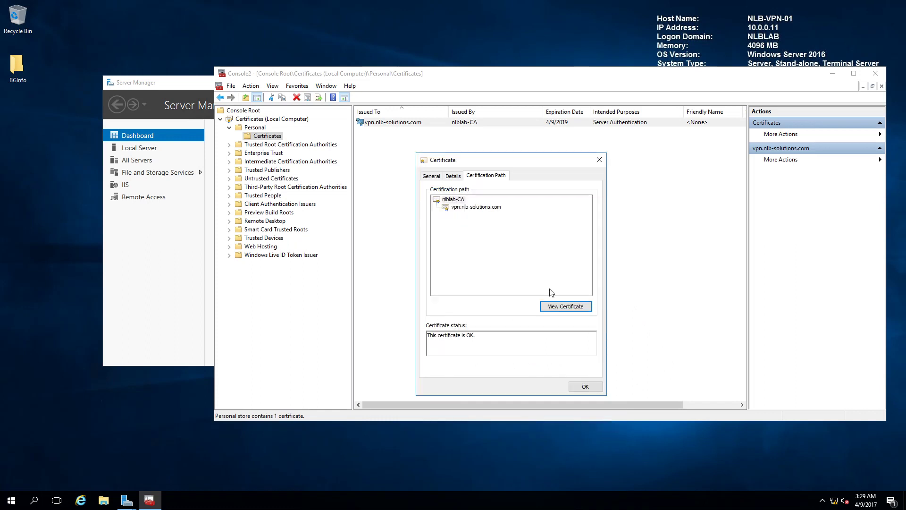
click(490, 207)
click(599, 160)
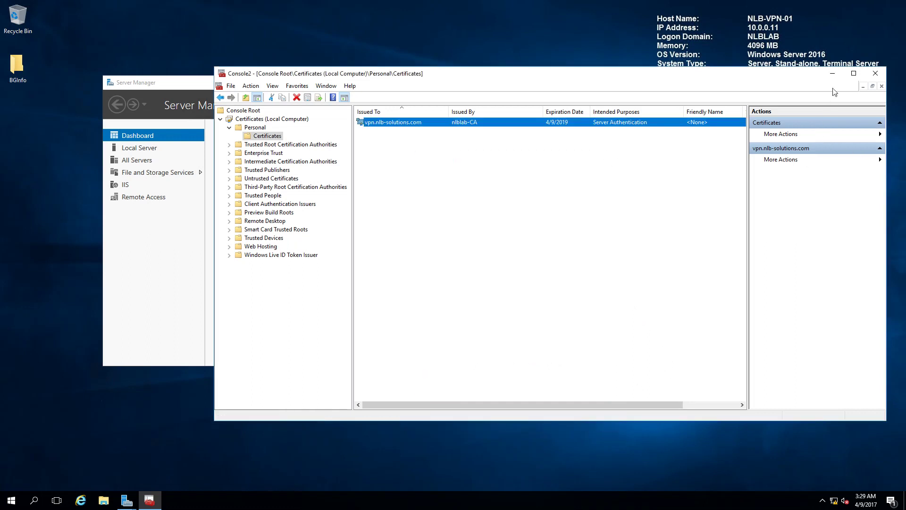
click(875, 74)
Close the console without saving and the finished roles wizard, then launch IIS Manager.
click(551, 272)
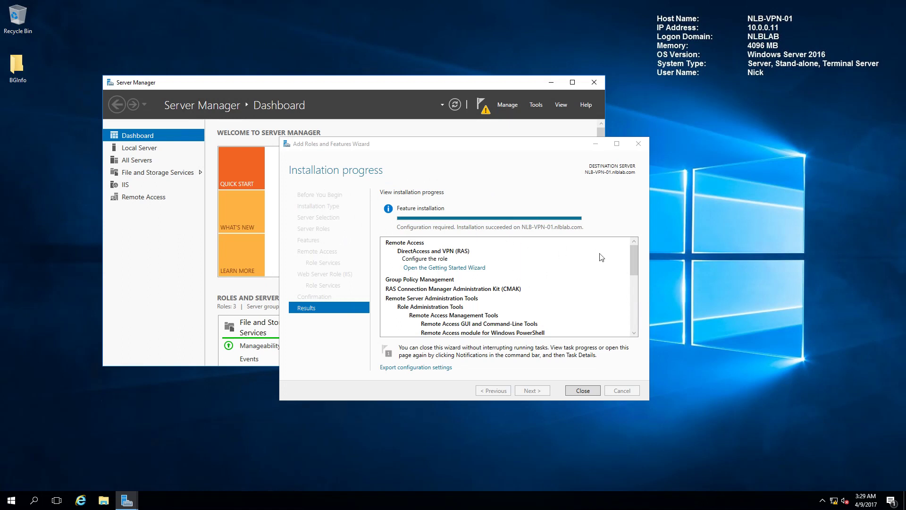
click(584, 391)
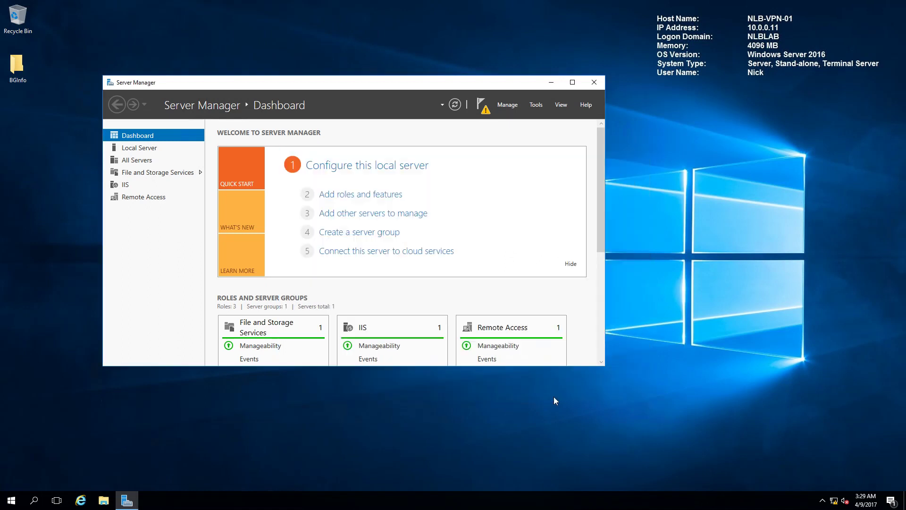
click(537, 106)
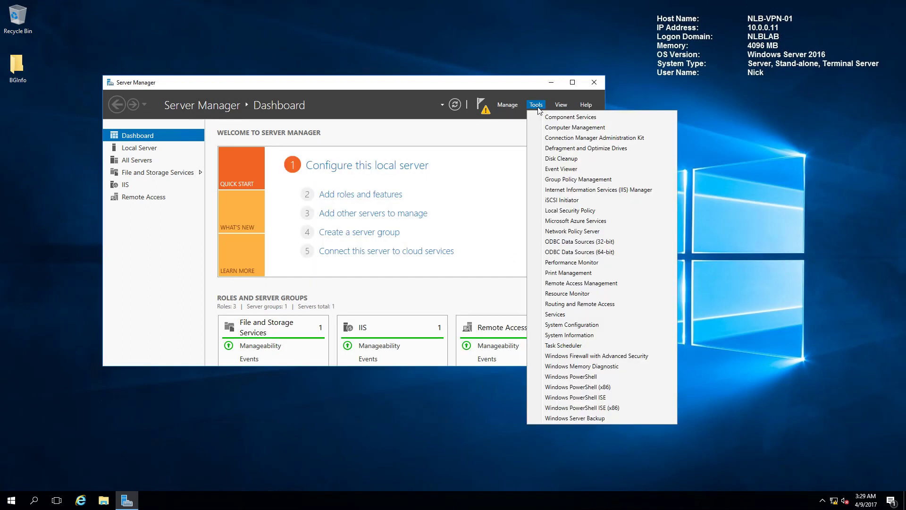
click(598, 190)
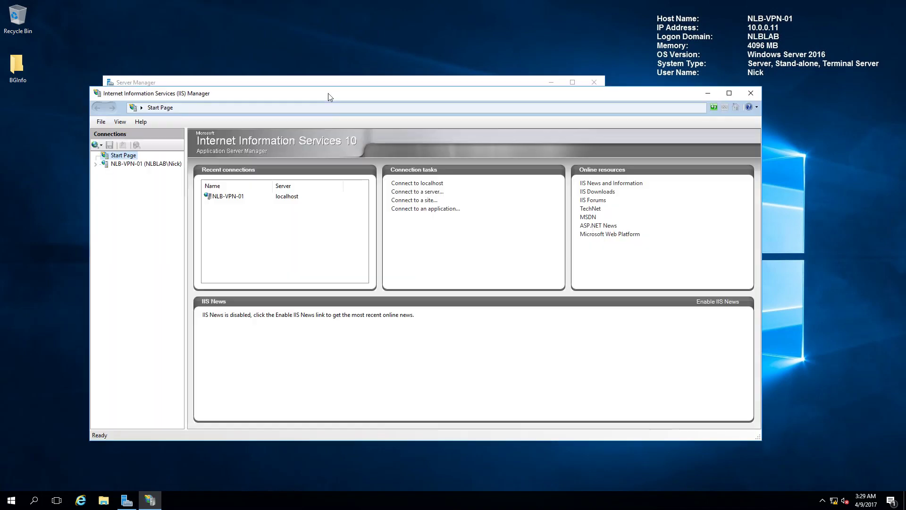
drag(329, 96, 427, 90)
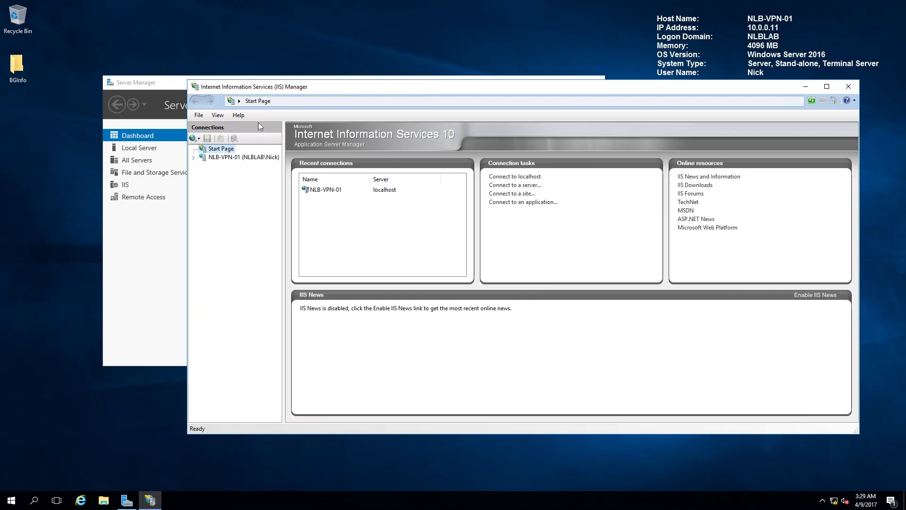
Browse NLB-VPN-01's Application Pools, then expand Sites to the Default Web Site.
click(194, 159)
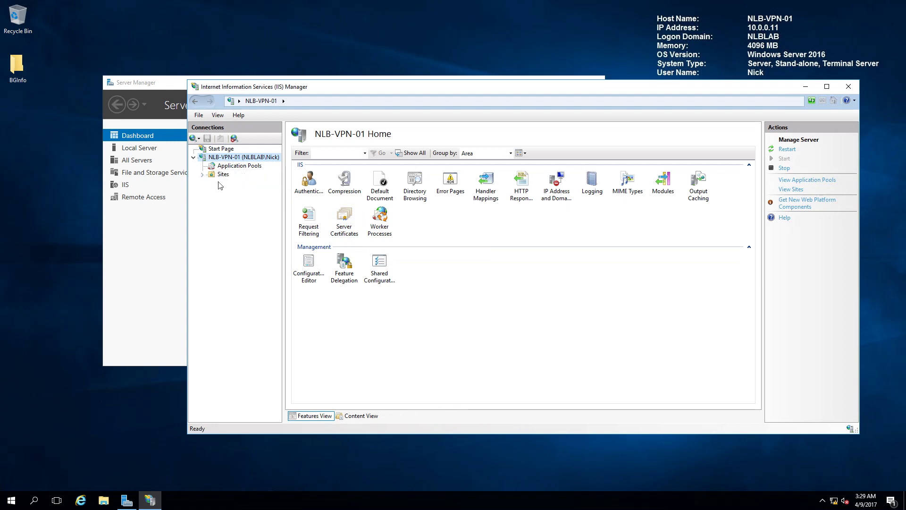
click(234, 166)
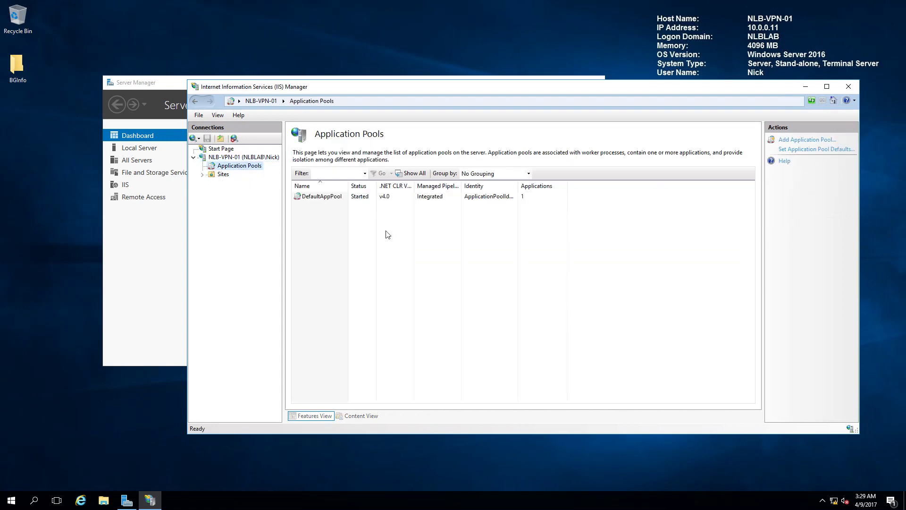
click(202, 174)
click(241, 183)
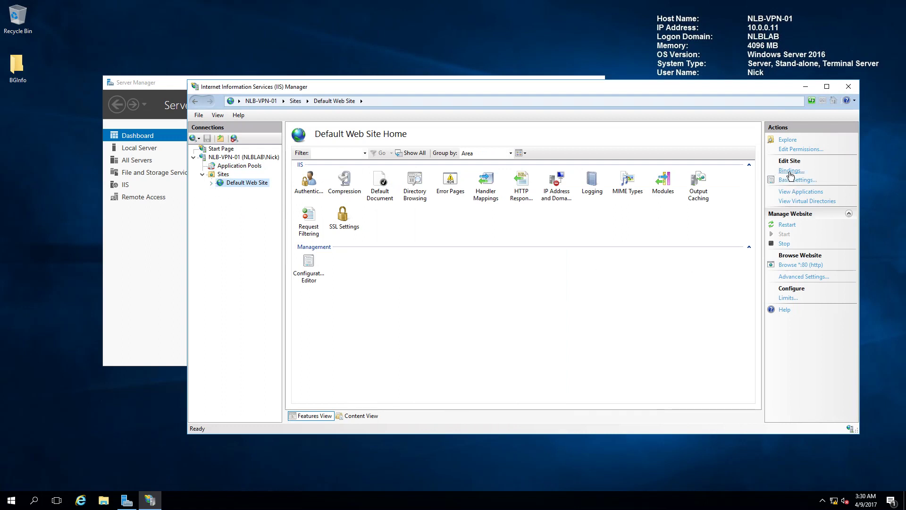
click(791, 170)
Add an https binding on port 443 for vpn.nlb-solutions.com using its matching SSL certificate.
click(450, 206)
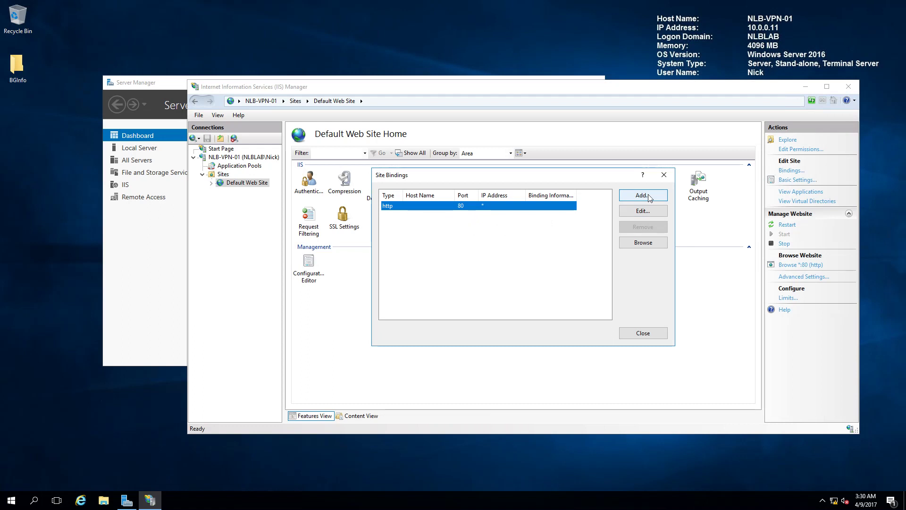
click(649, 198)
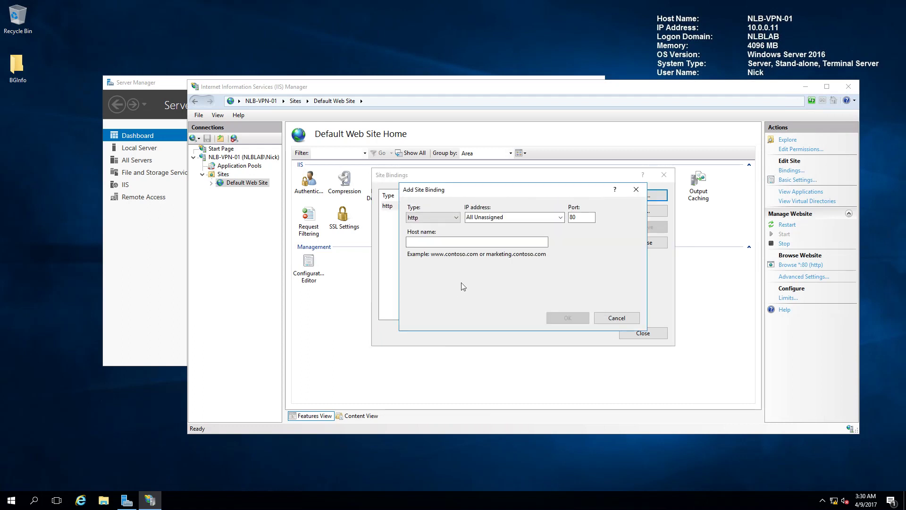
click(445, 217)
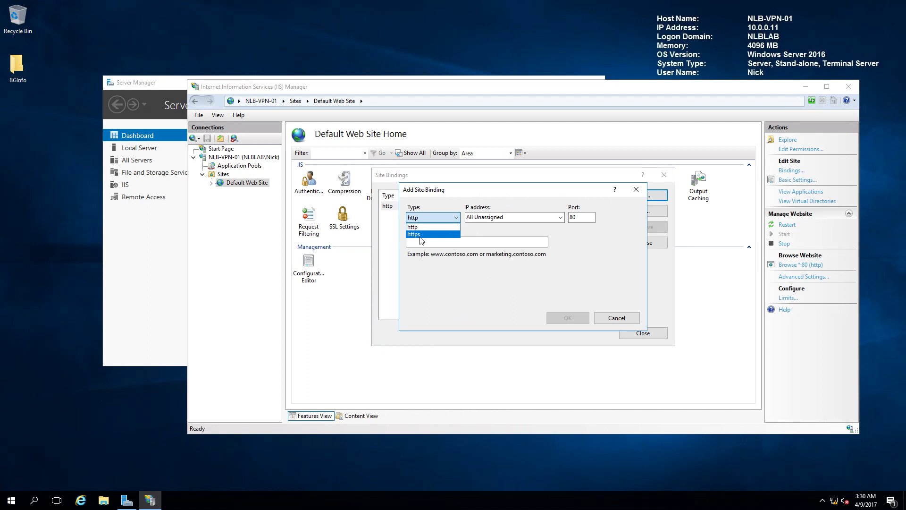
click(423, 240)
click(580, 220)
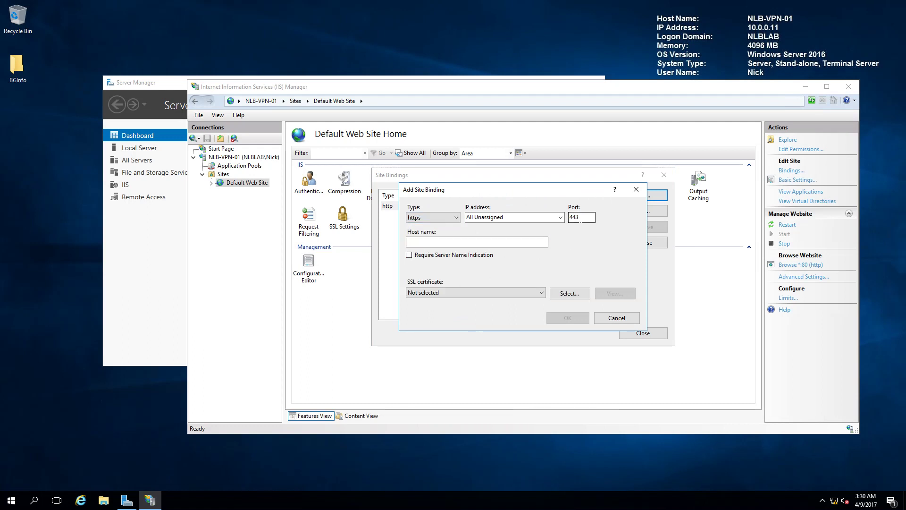
click(453, 242)
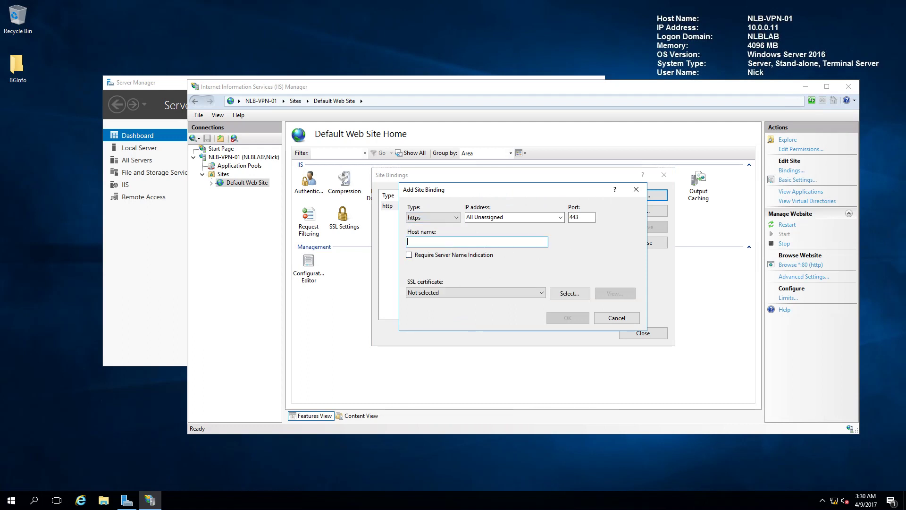
text(c)
text(pn.nlb-so)
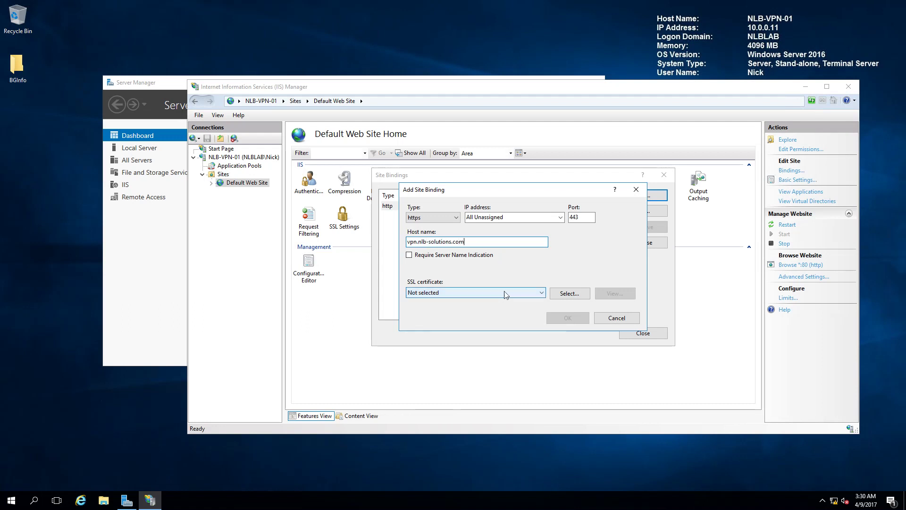
click(503, 294)
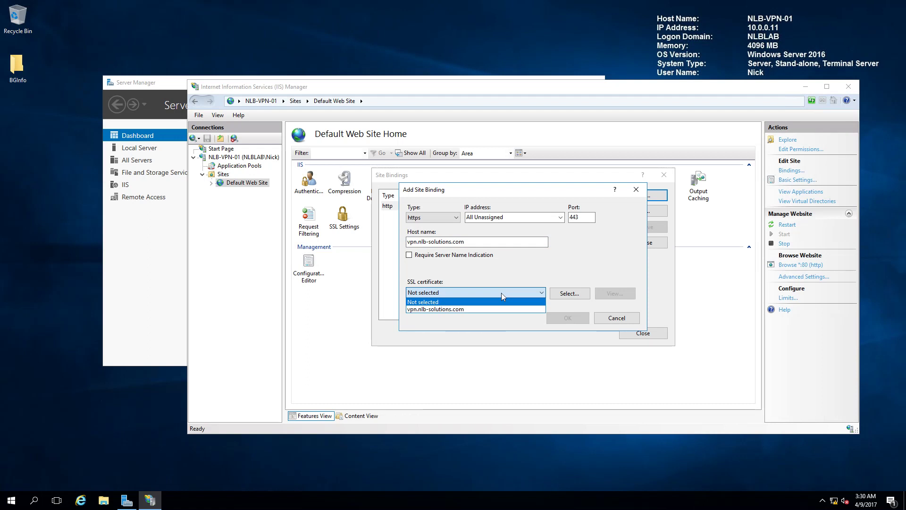
click(427, 309)
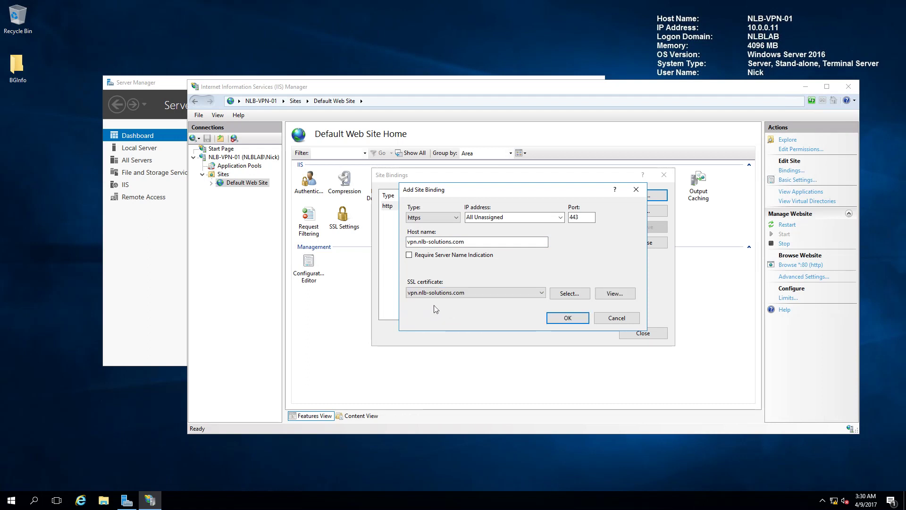
click(620, 294)
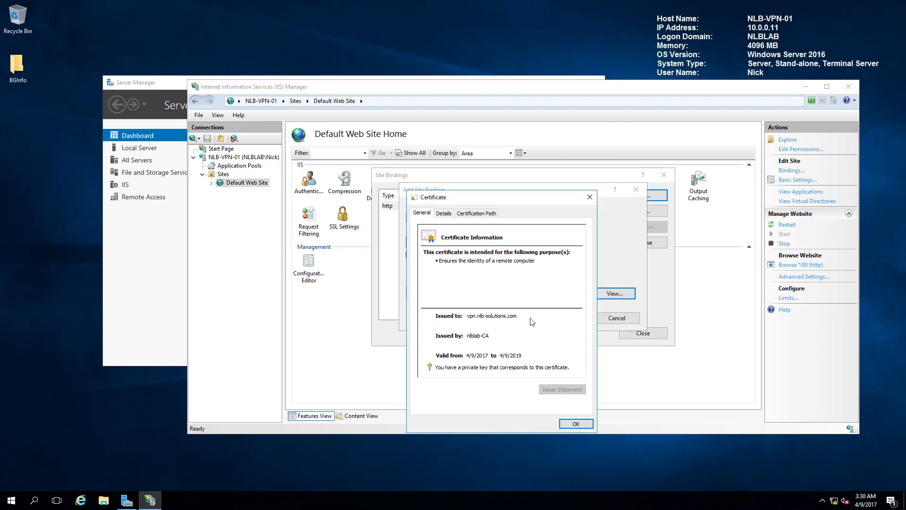
click(575, 422)
click(573, 318)
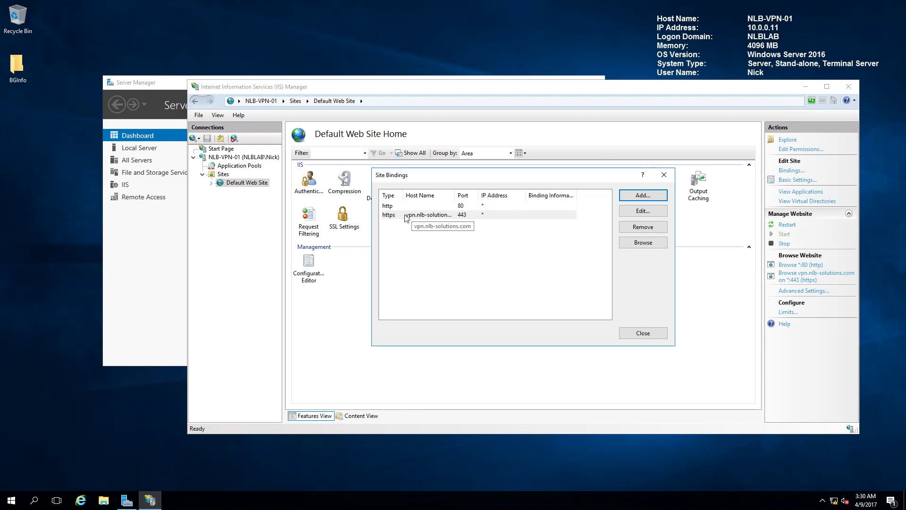
Review the new https binding's settings unchanged and close the Site Bindings list.
click(455, 215)
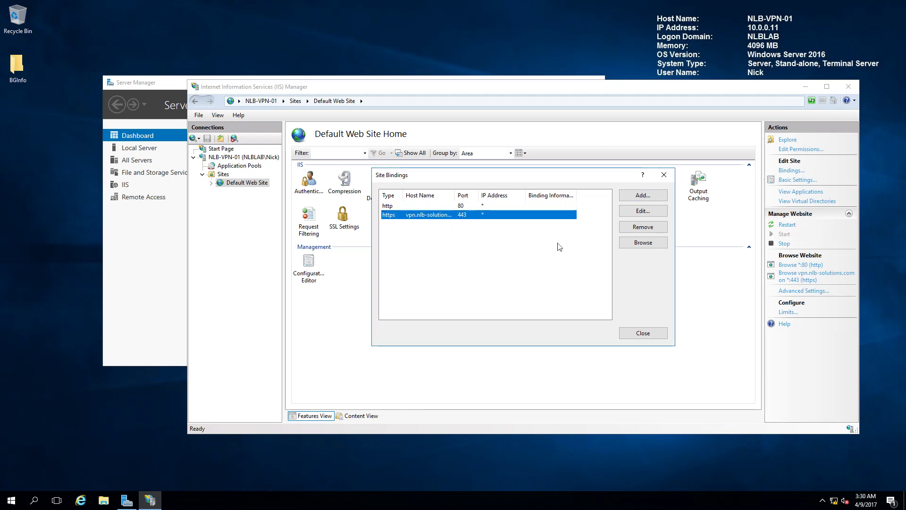
click(642, 211)
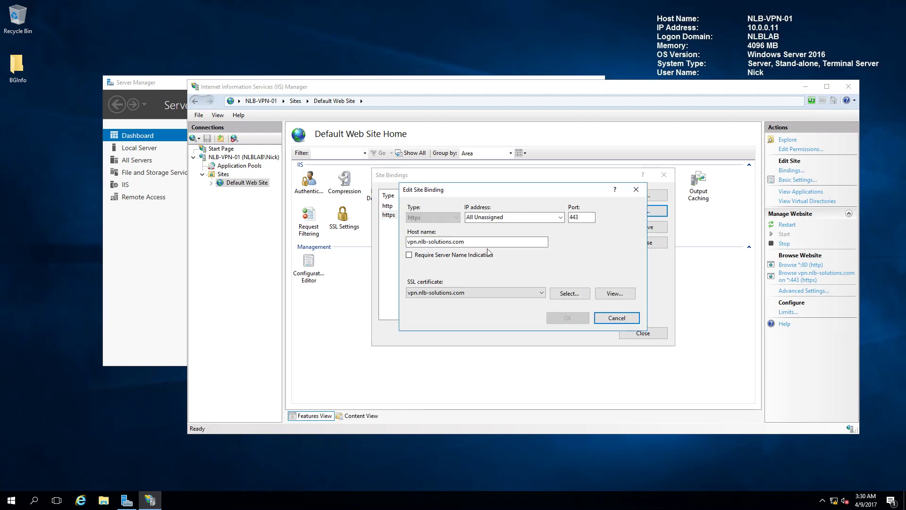
click(617, 319)
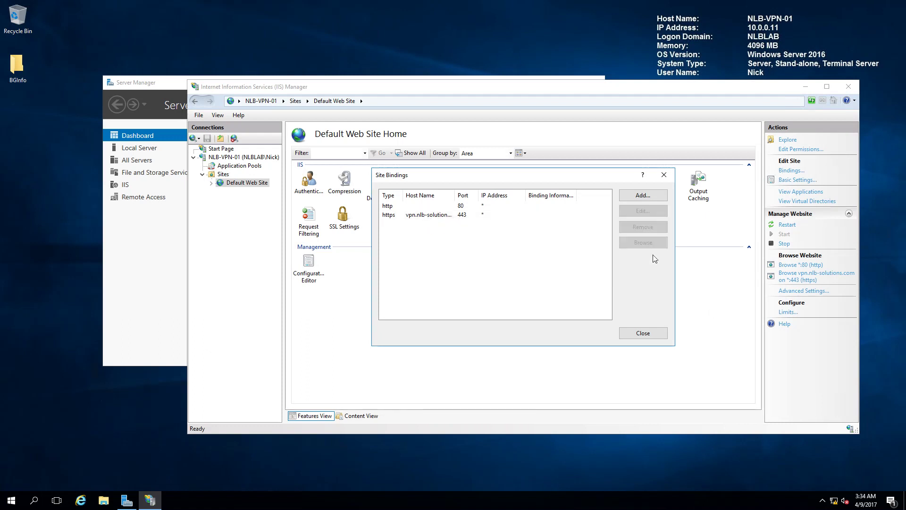
click(643, 333)
Close IIS Manager and run the Remote Access Getting Started Wizard, choosing Deploy VPN only.
click(848, 86)
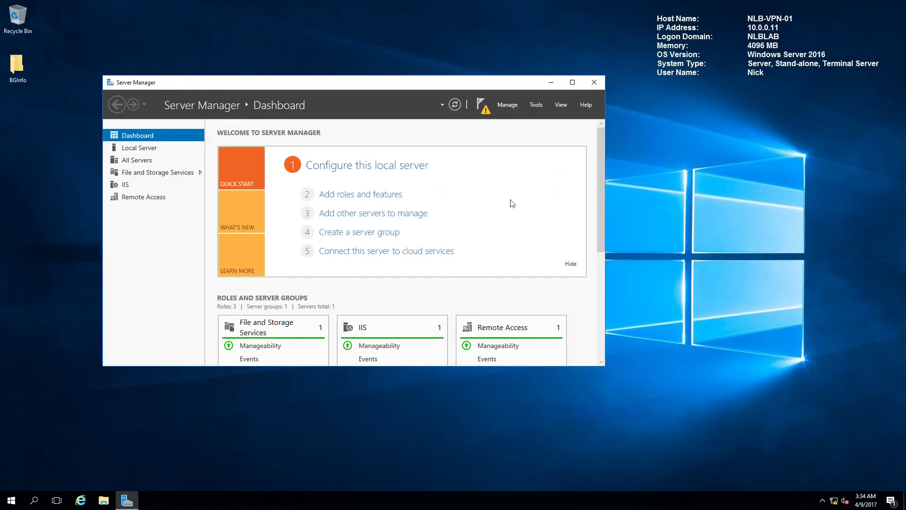
click(481, 105)
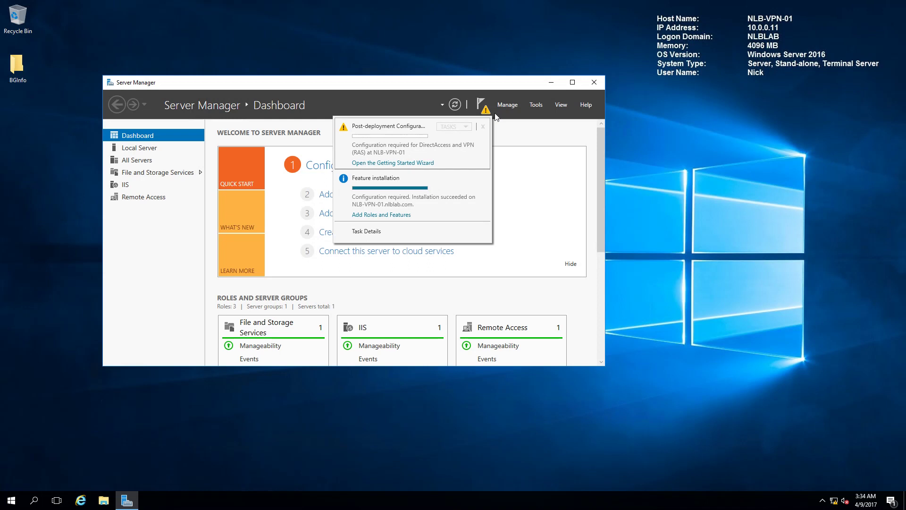
click(396, 164)
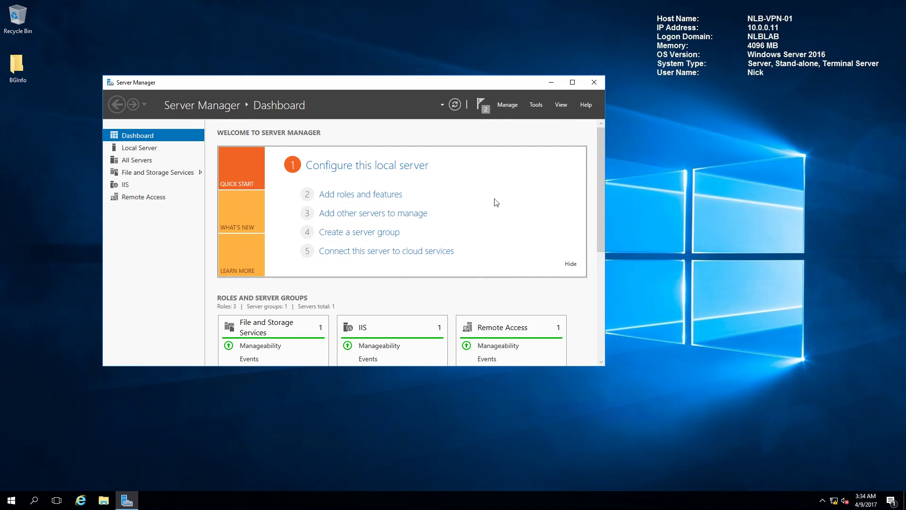
drag(153, 8, 388, 111)
drag(565, 171, 548, 157)
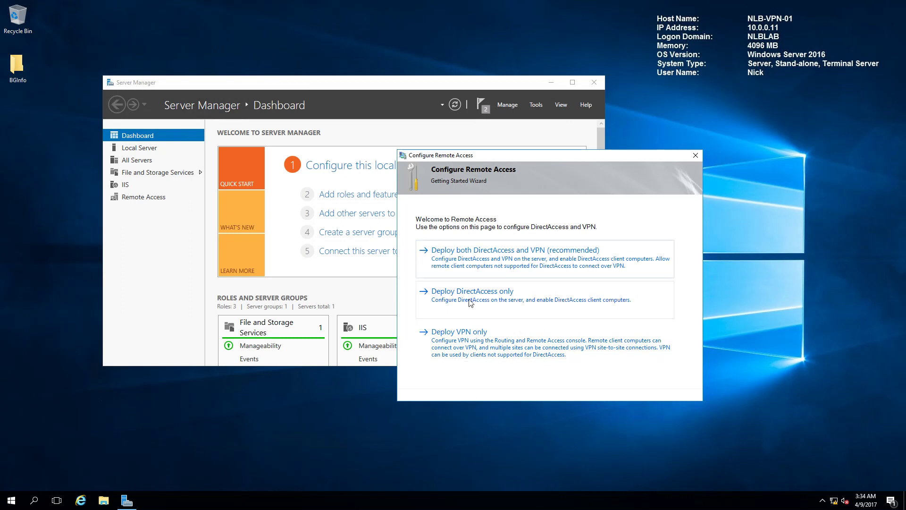
click(490, 350)
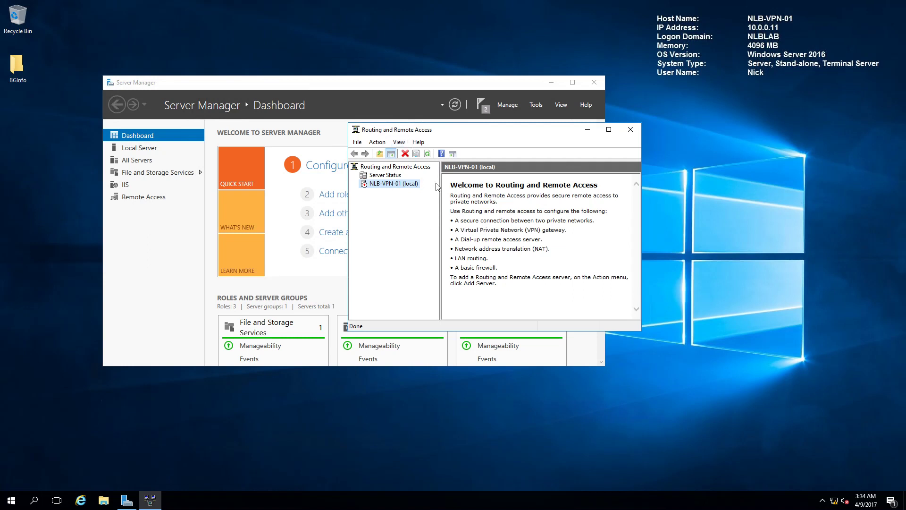
Enable Routing and Remote Access on NLB-VPN-01 as a custom VPN-access-only setup and start the service.
right_click(386, 185)
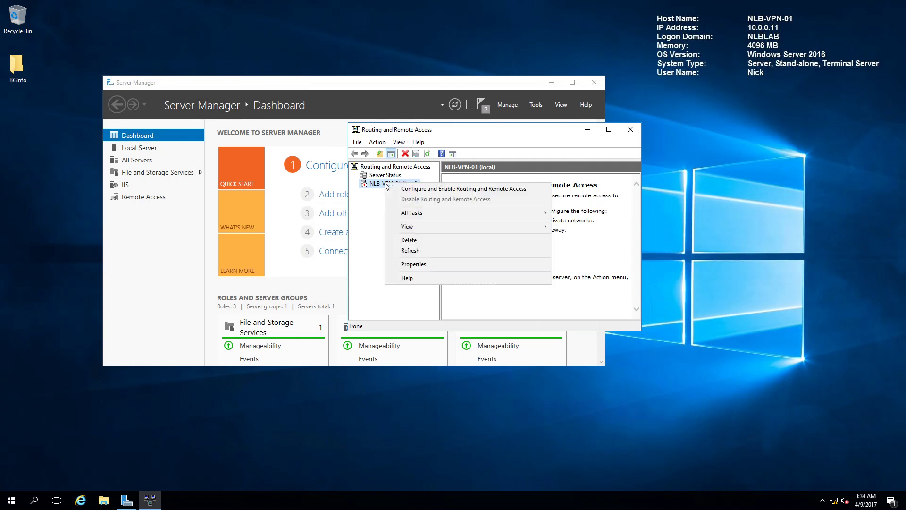
click(417, 190)
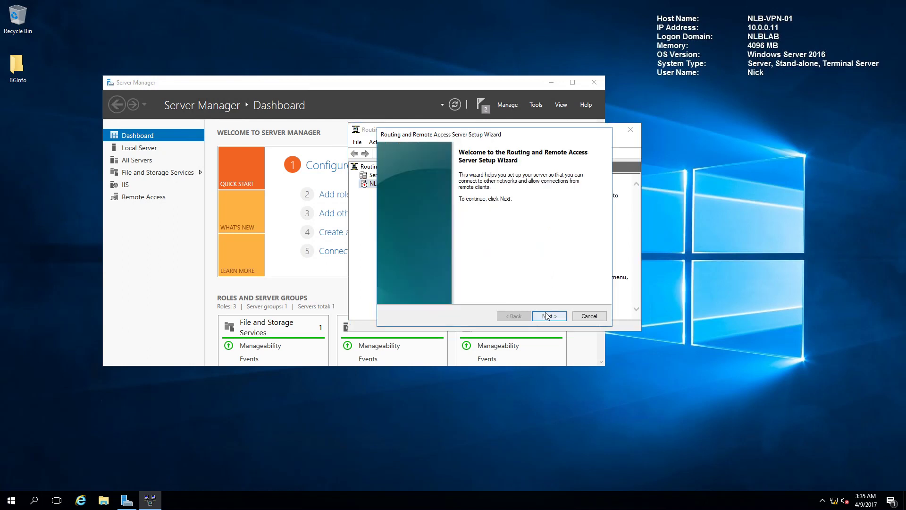
click(547, 316)
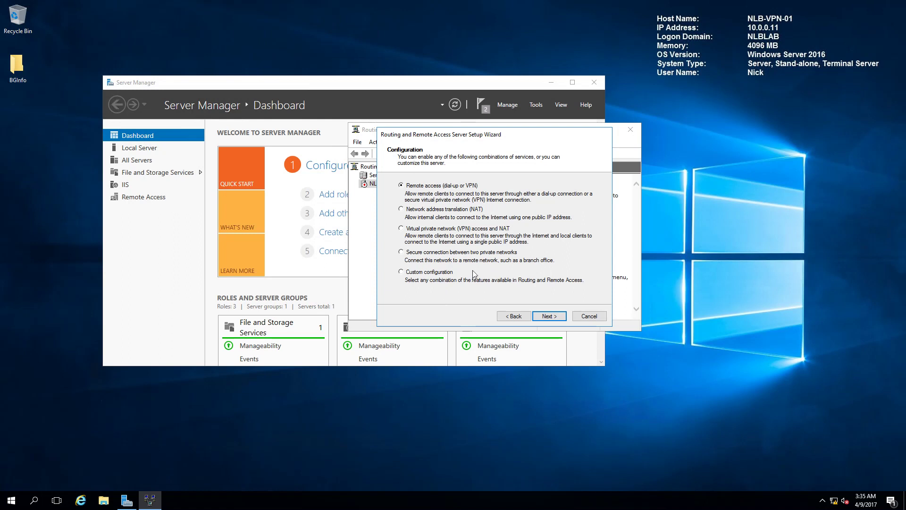
click(409, 274)
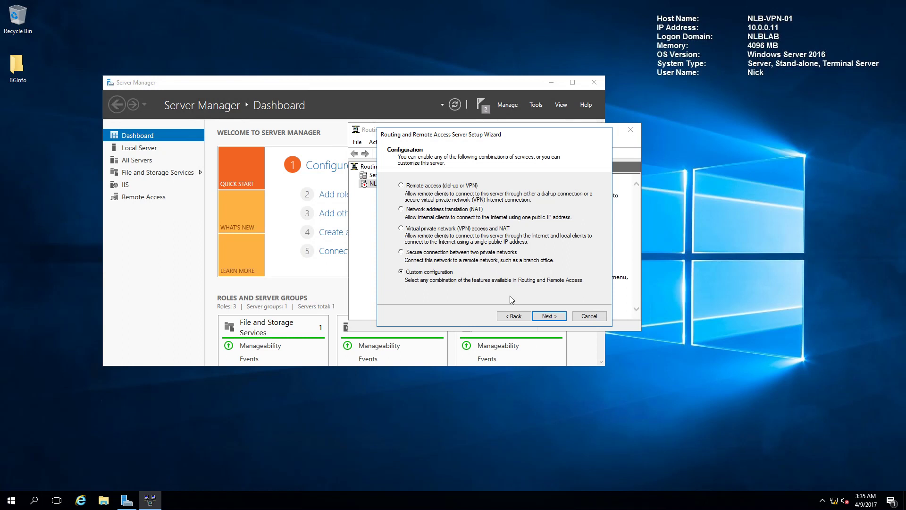
click(547, 316)
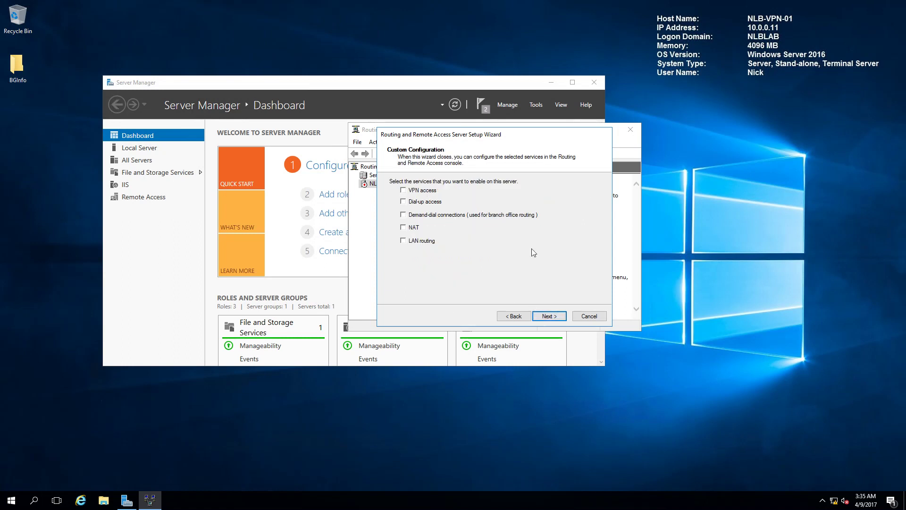
click(404, 190)
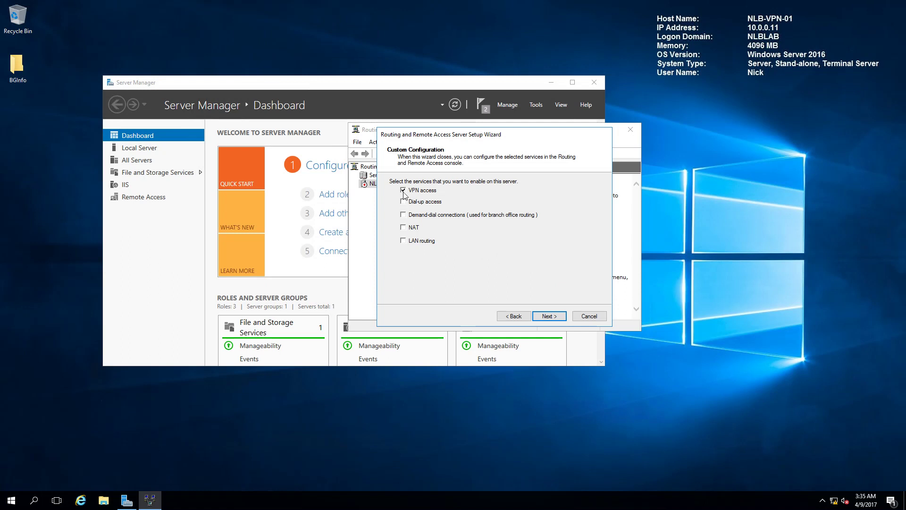
click(549, 316)
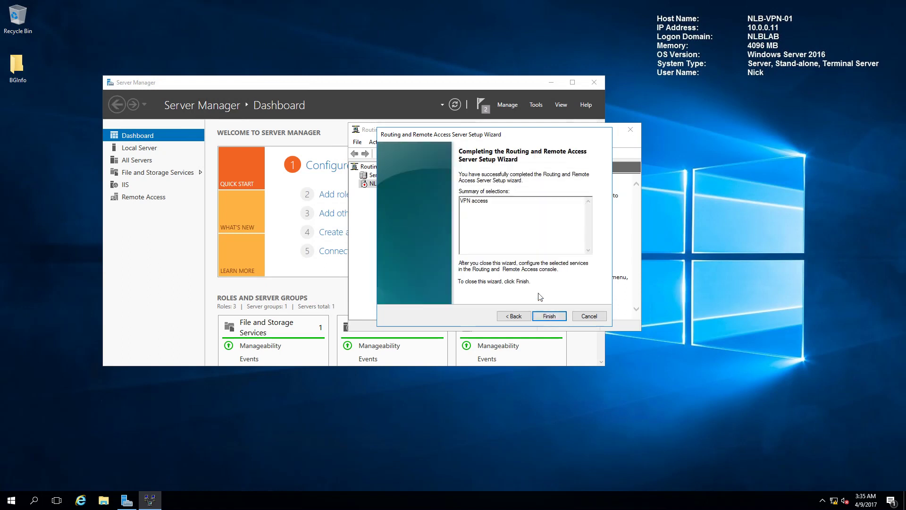
click(547, 319)
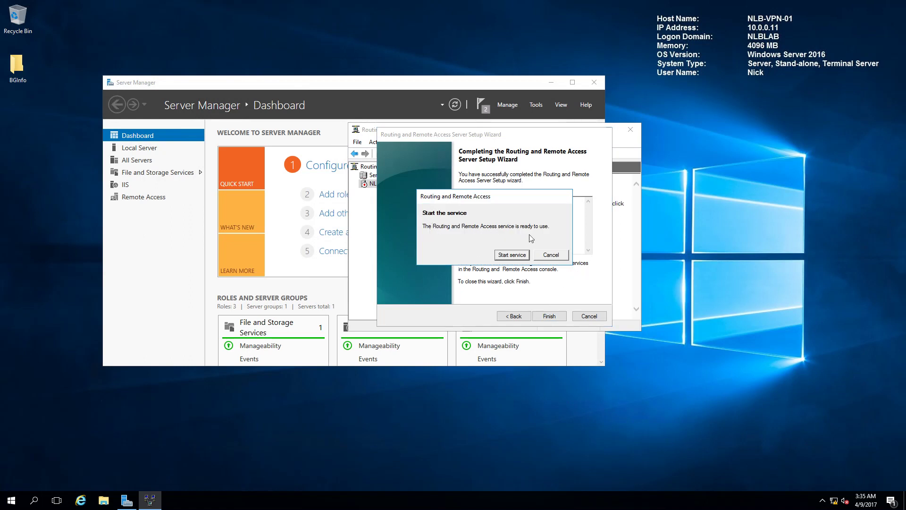
click(512, 254)
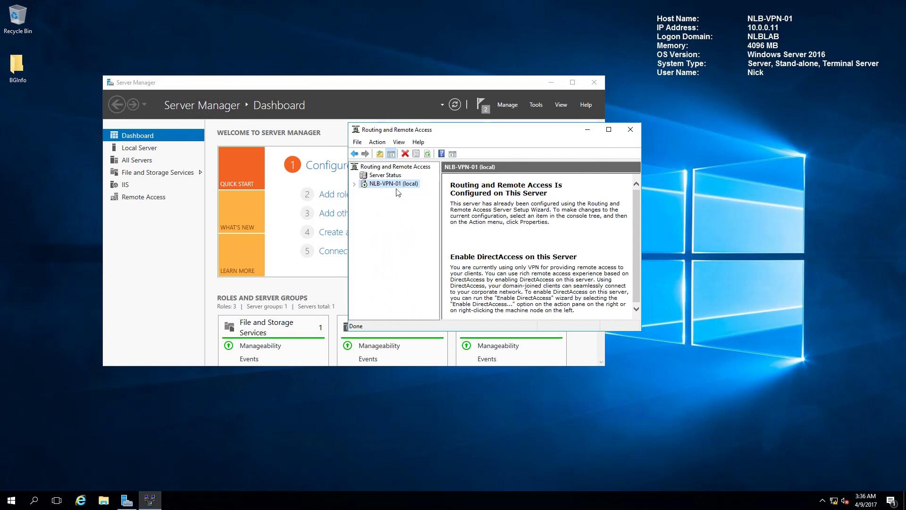
click(355, 184)
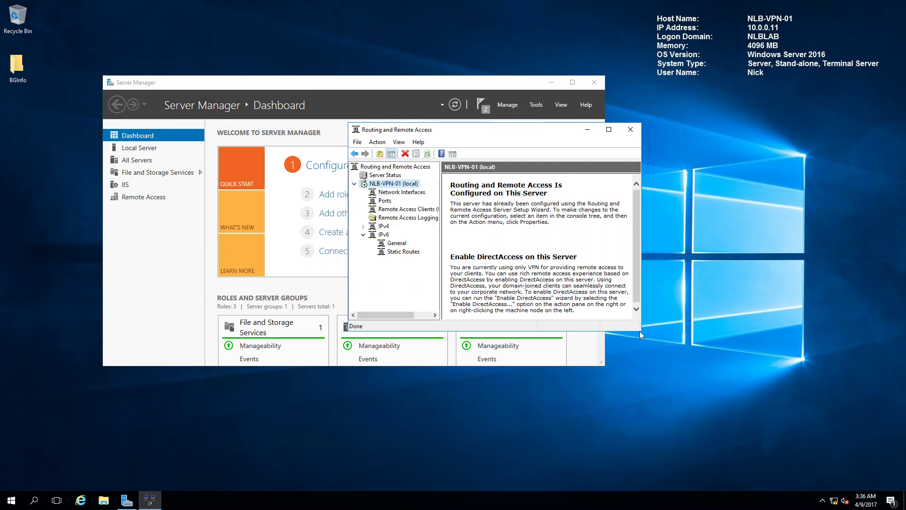
drag(641, 330, 859, 467)
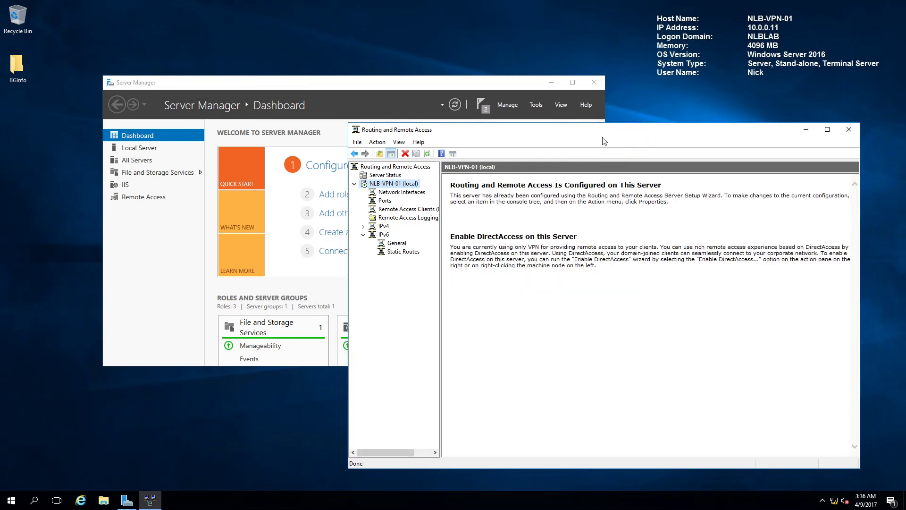
drag(533, 132, 480, 84)
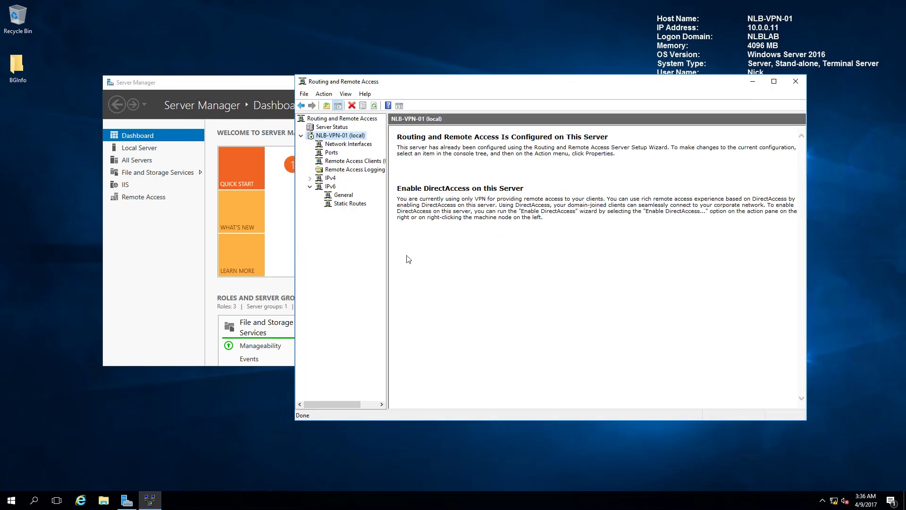
drag(386, 253, 447, 257)
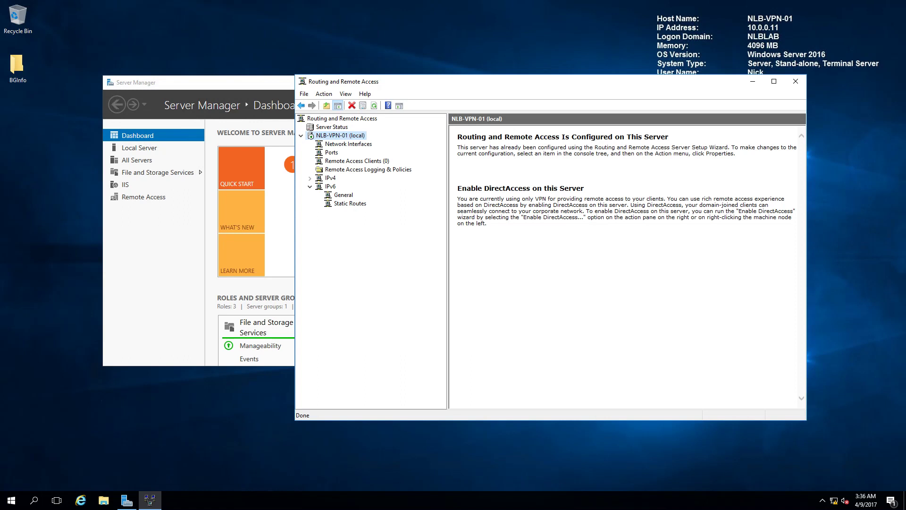
Open the Ports Properties dialog listing the WAN Miniport devices.
click(337, 153)
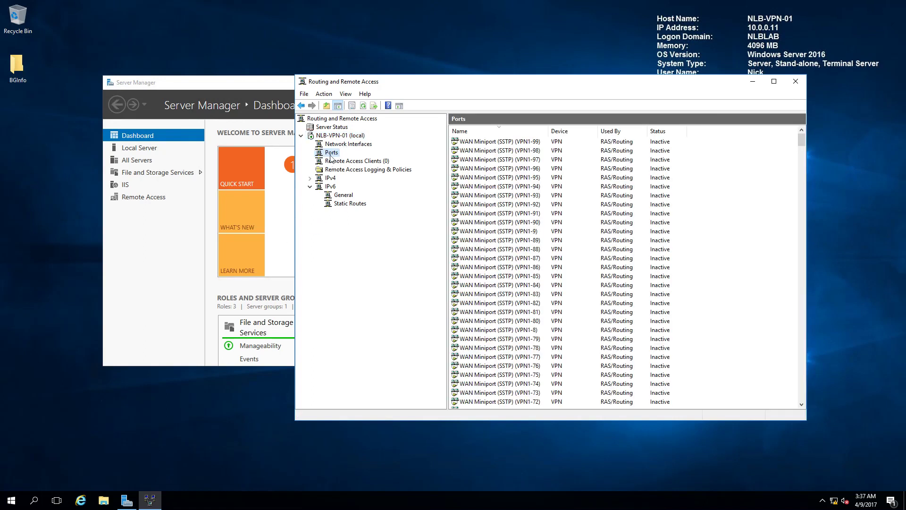
drag(803, 140, 802, 283)
drag(822, 201, 822, 147)
right_click(334, 152)
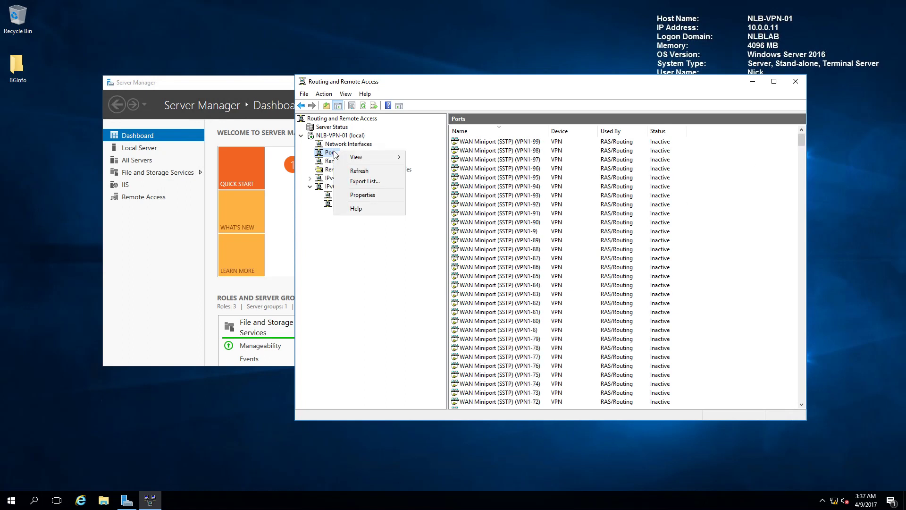
click(394, 194)
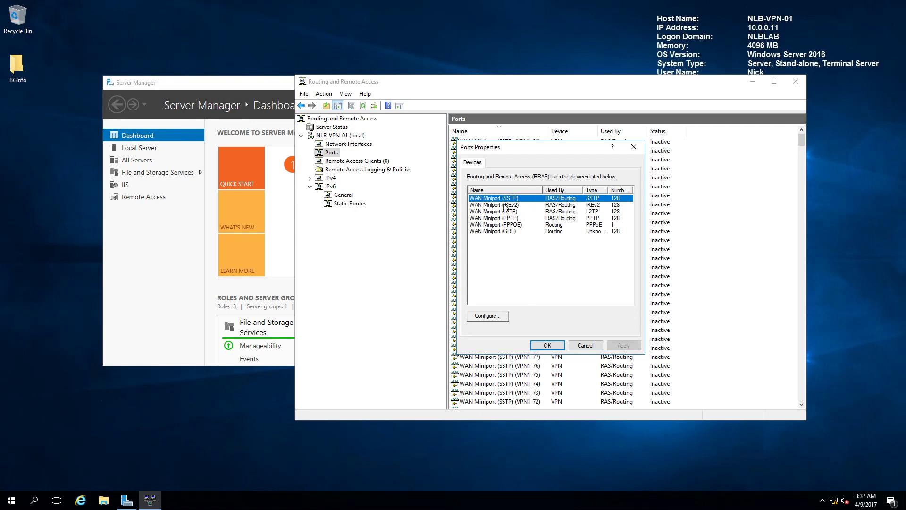
Limit the SSTP and IKEv2 WAN Miniports to 12 maximum ports each.
click(486, 316)
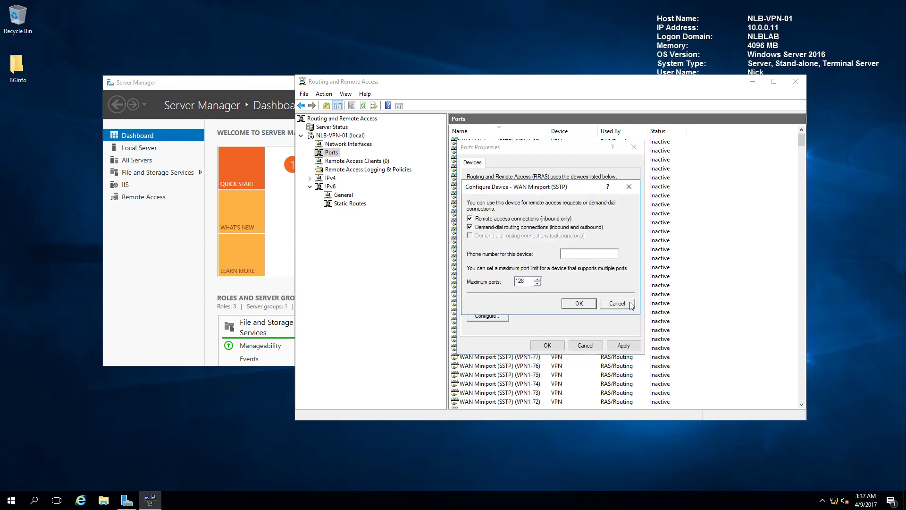
click(630, 303)
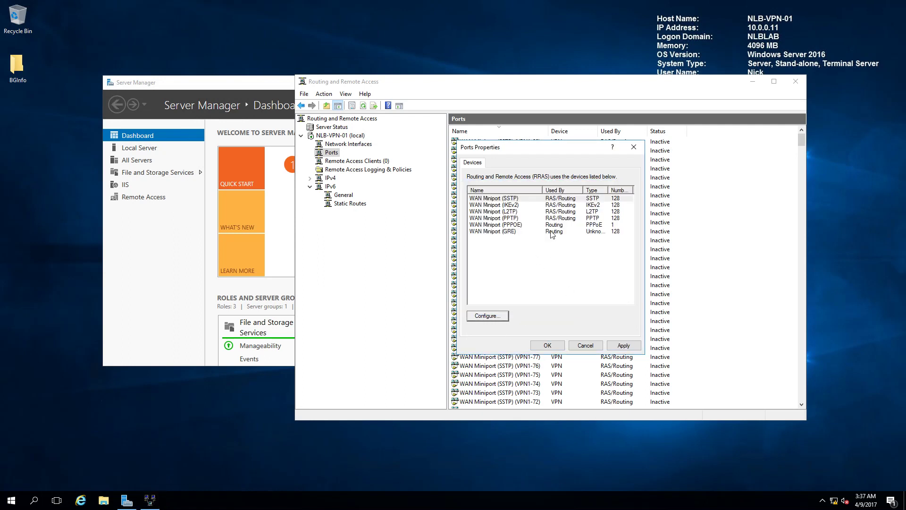
click(491, 316)
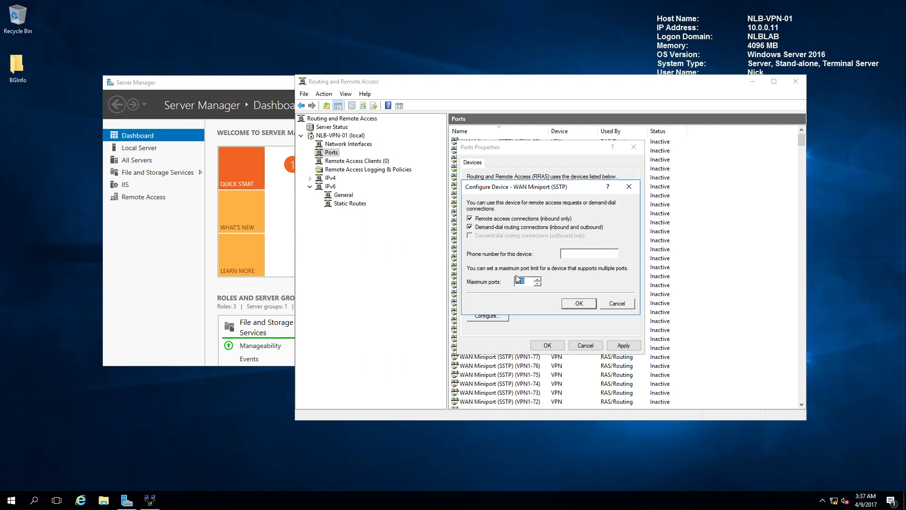
text(1)
click(585, 306)
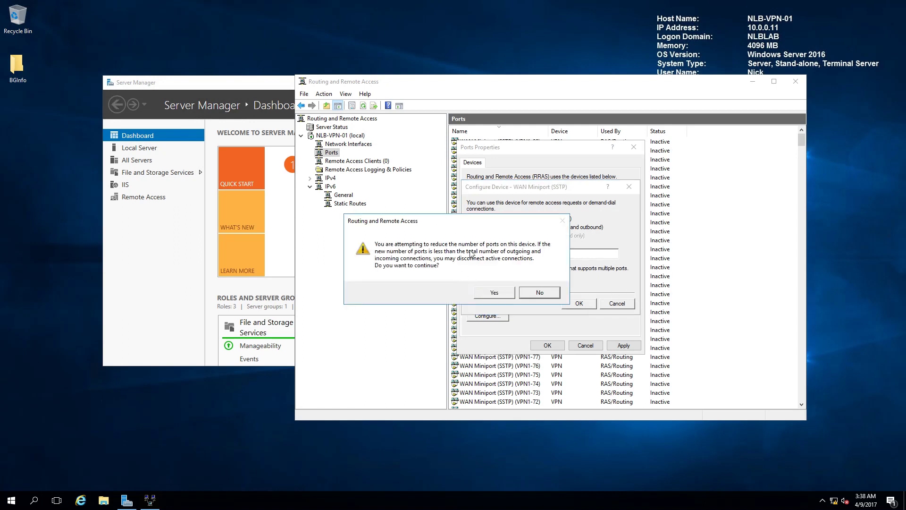
click(498, 294)
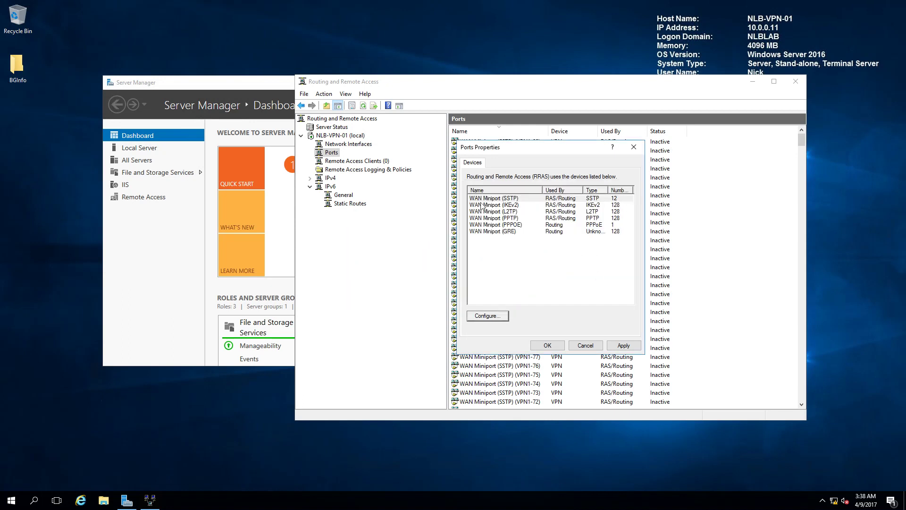
click(617, 205)
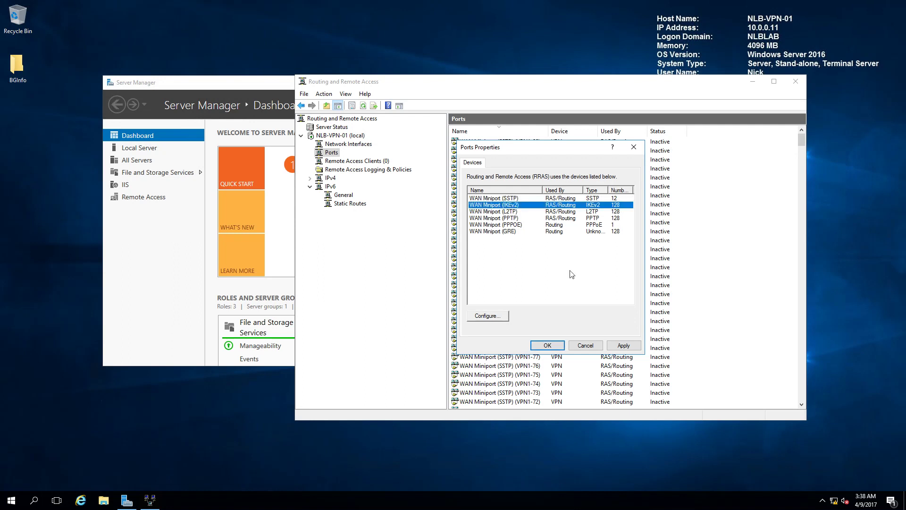
click(497, 318)
double_click(520, 281)
text(12)
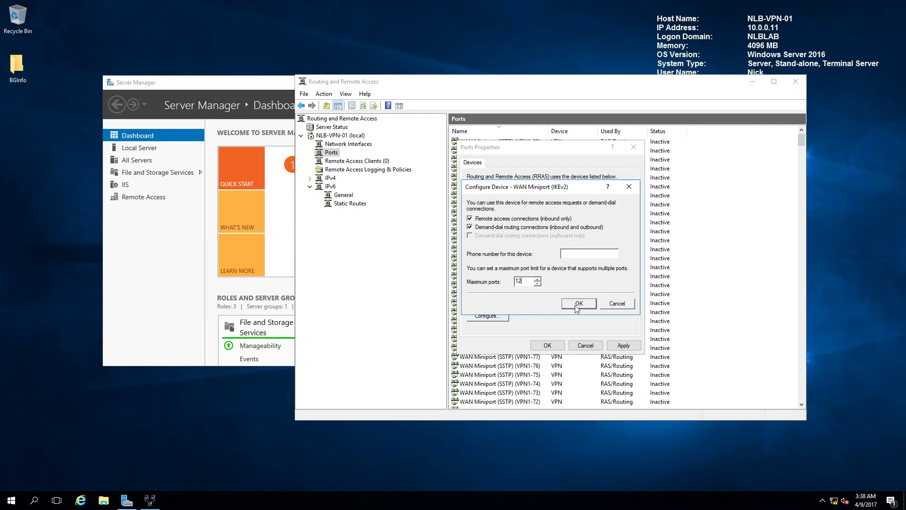
click(577, 304)
click(503, 298)
Limit the L2TP and PPTP WAN Miniports to 12 maximum ports each.
click(593, 213)
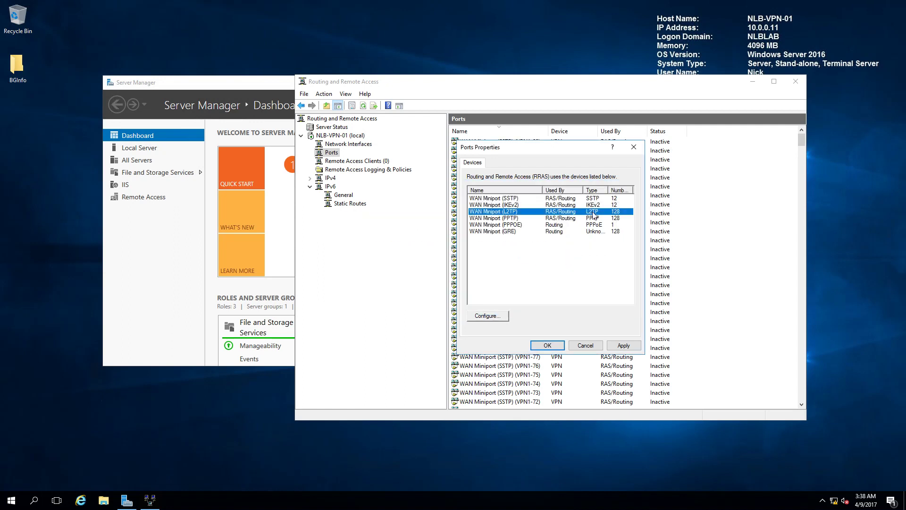
click(500, 319)
double_click(520, 281)
text(12)
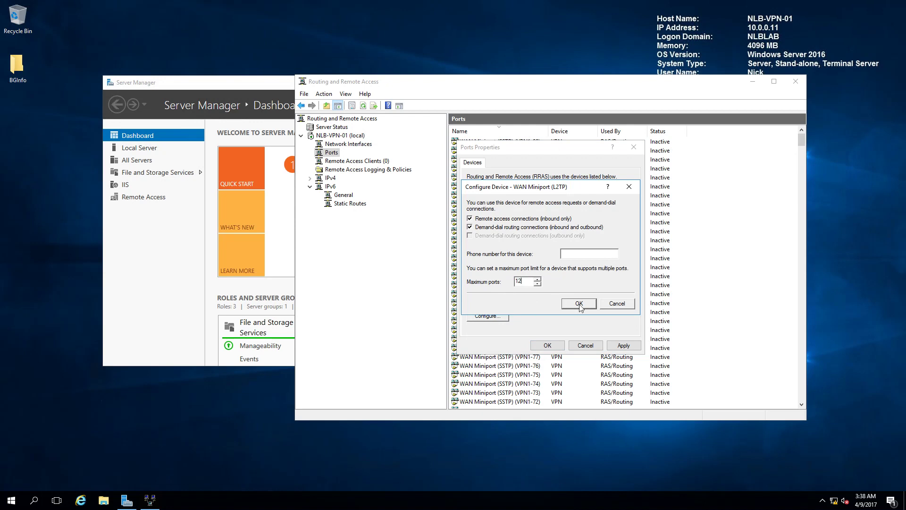
click(579, 304)
click(500, 298)
click(580, 219)
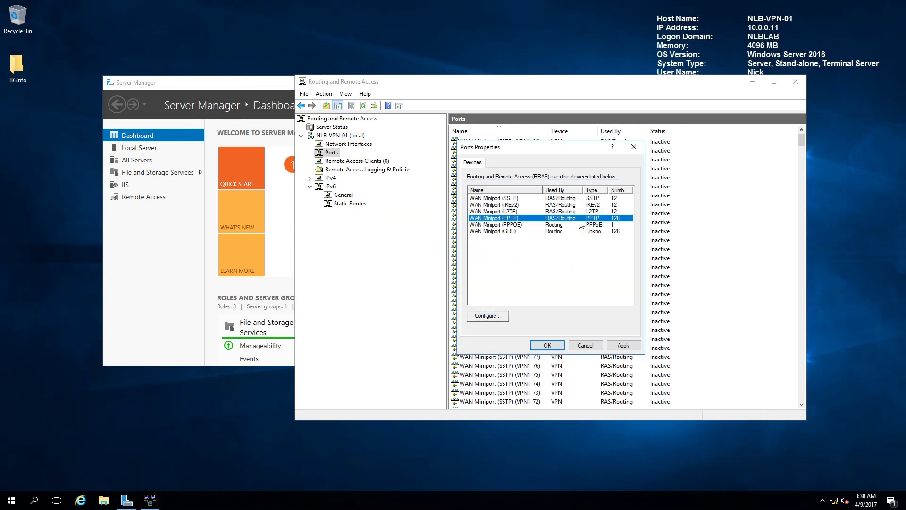
click(488, 316)
text(2)
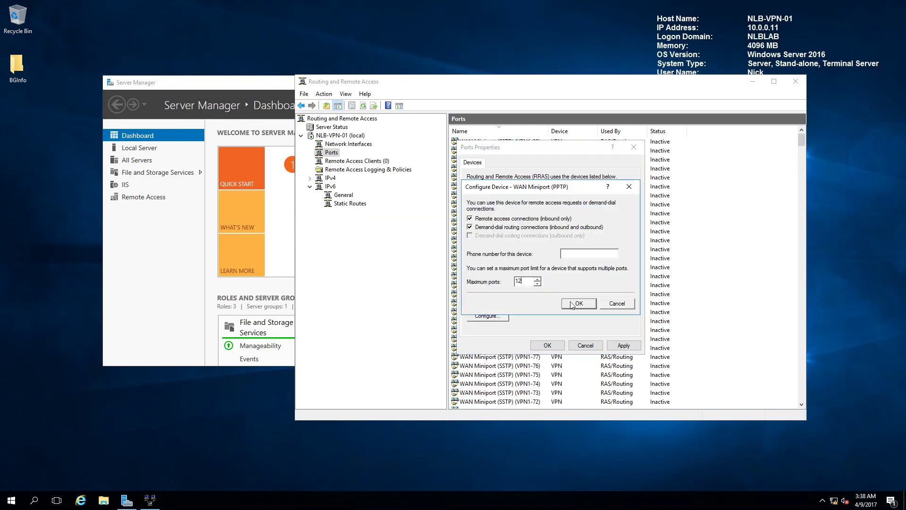
click(569, 302)
click(486, 294)
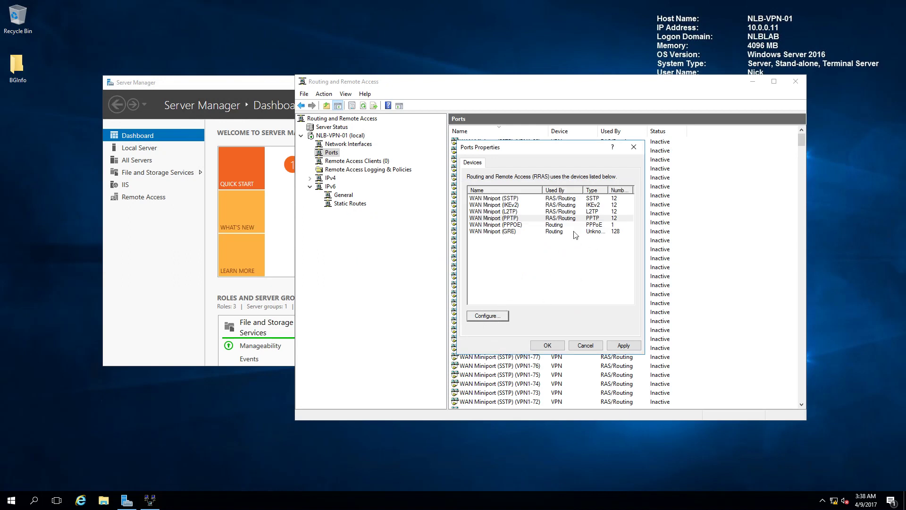
Limit the GRE WAN Miniport to 12 ports and apply the new port limits.
click(579, 231)
click(501, 318)
drag(525, 282, 518, 282)
text(2)
click(580, 306)
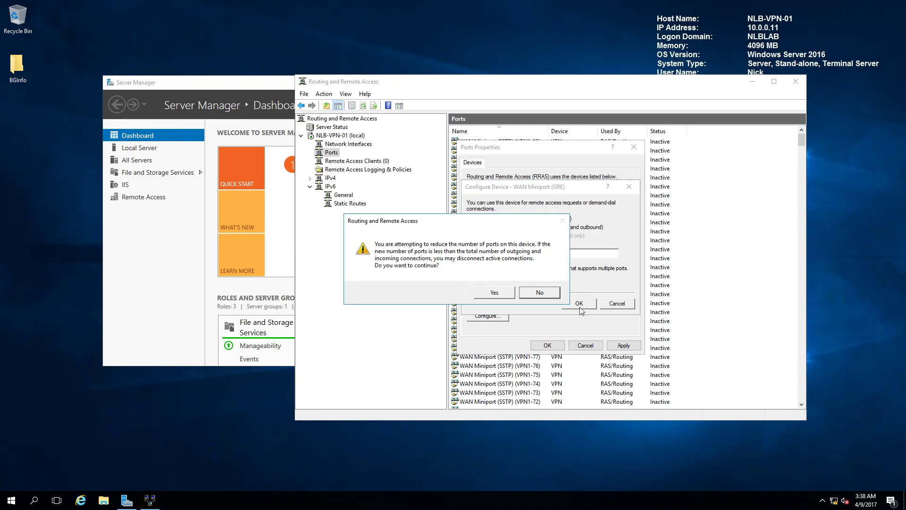
click(505, 293)
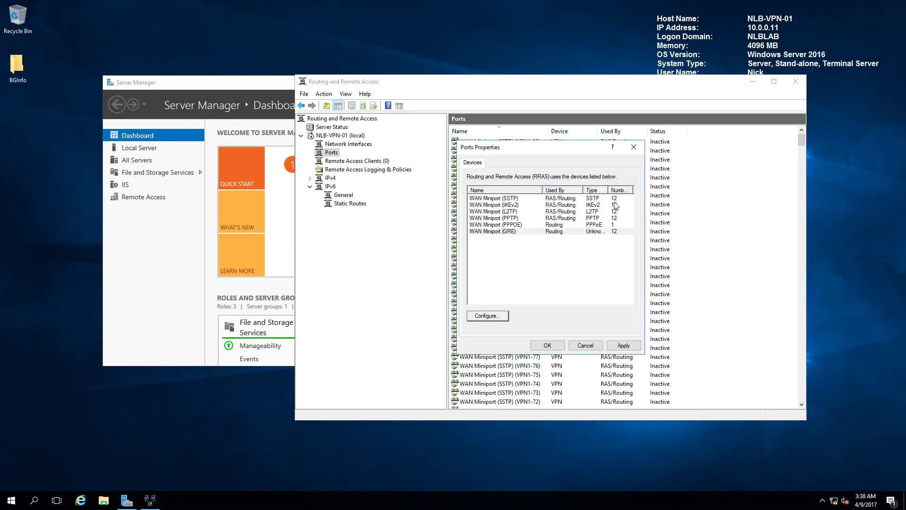
click(616, 345)
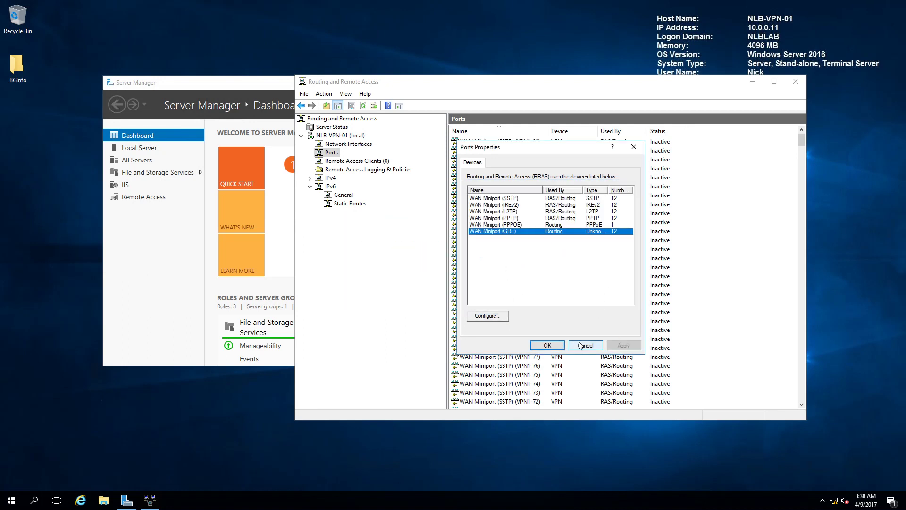
click(542, 347)
Refresh the ports list and scroll through it to confirm ports 0–11 per device.
right_click(760, 236)
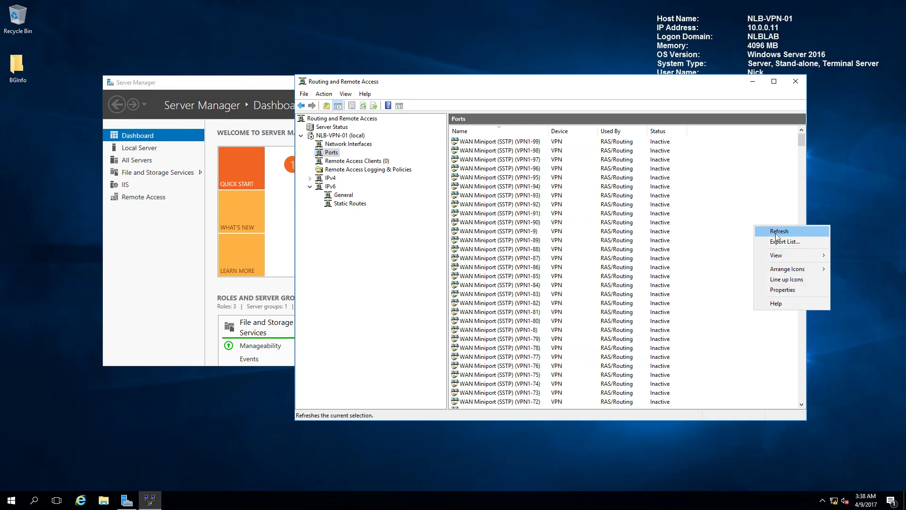
click(777, 232)
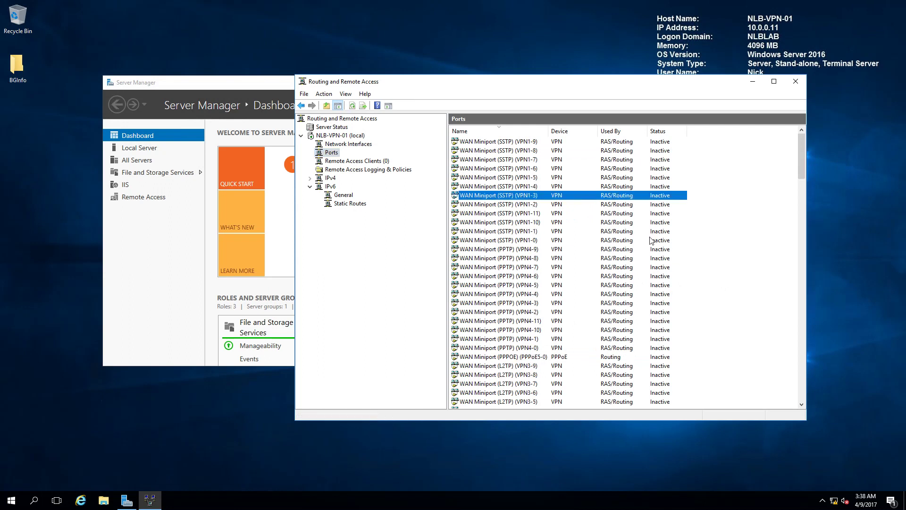
scroll(597, 244, down, 20)
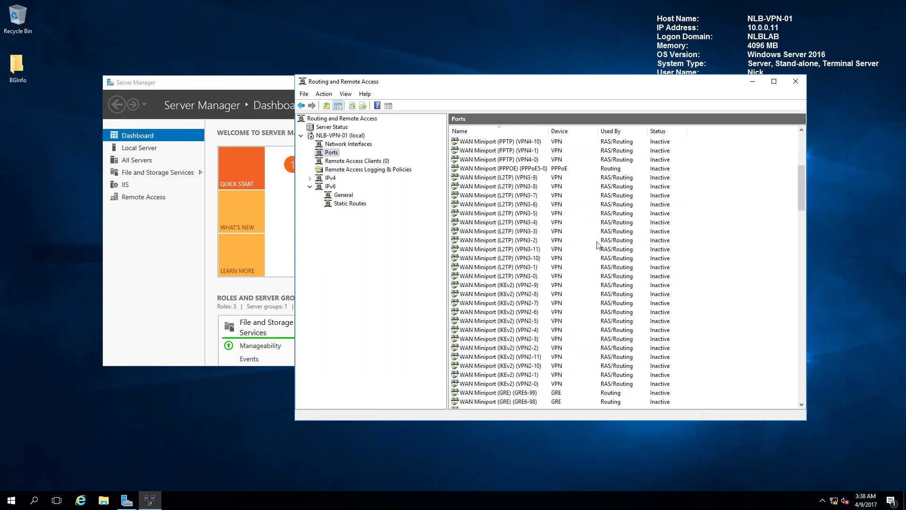
scroll(597, 245, down, 9)
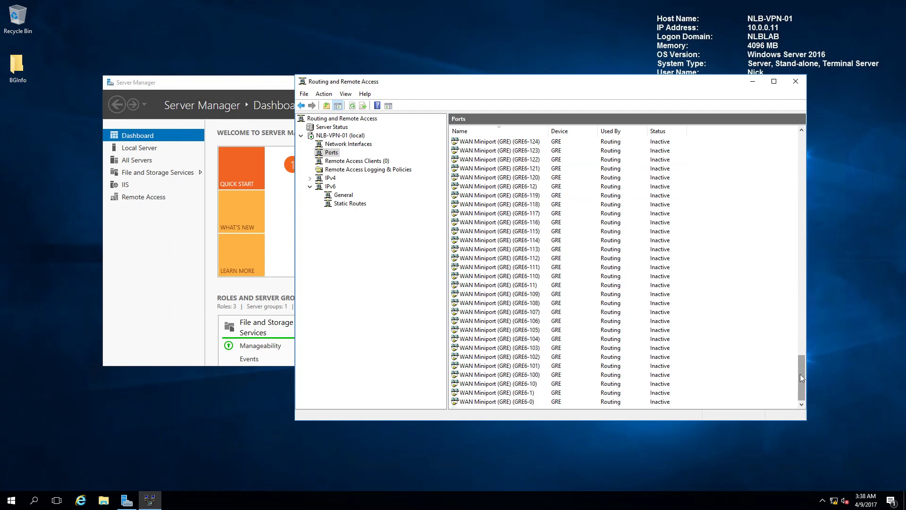
drag(800, 373, 825, 161)
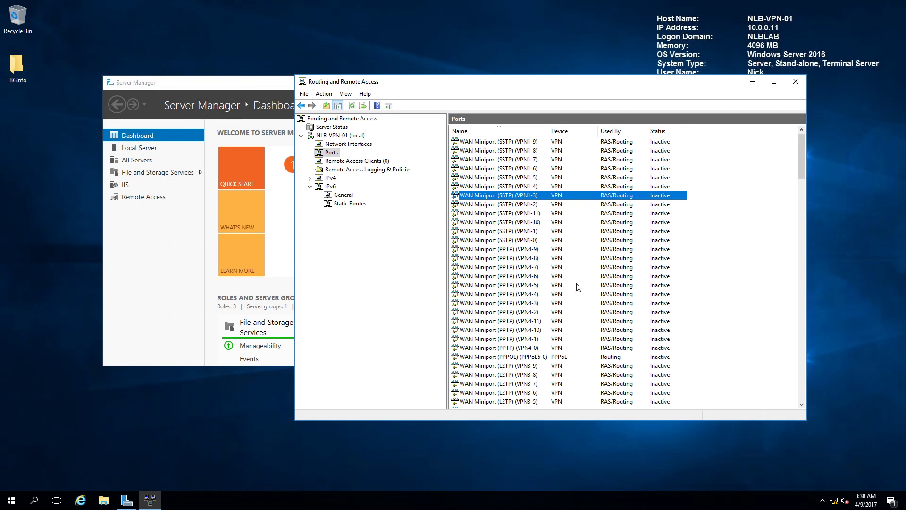
Review NLB-VPN-01's Security tab authentication methods, confirming EAP and MS-CHAP v2 are enabled.
click(351, 137)
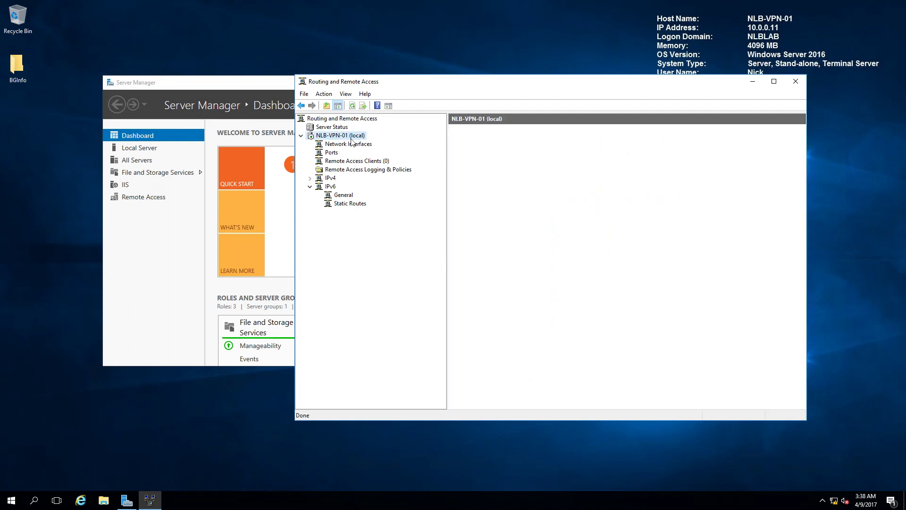
right_click(351, 140)
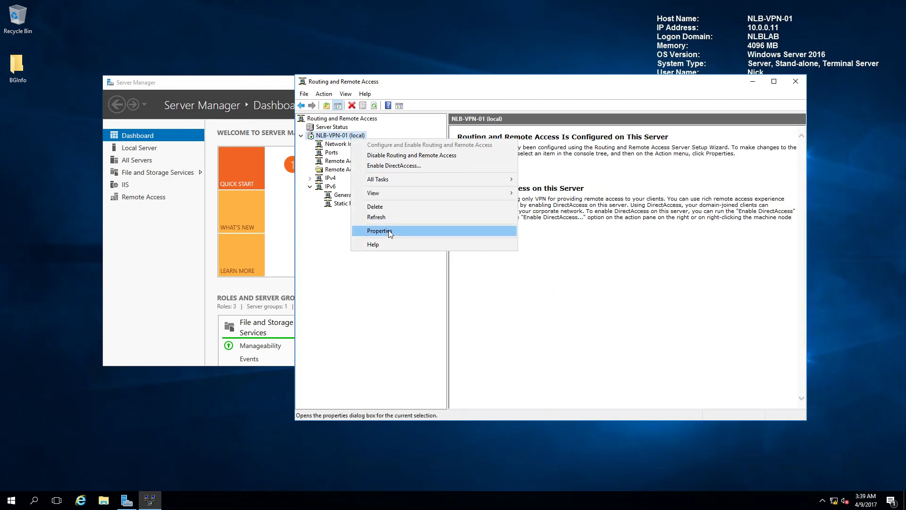
click(383, 230)
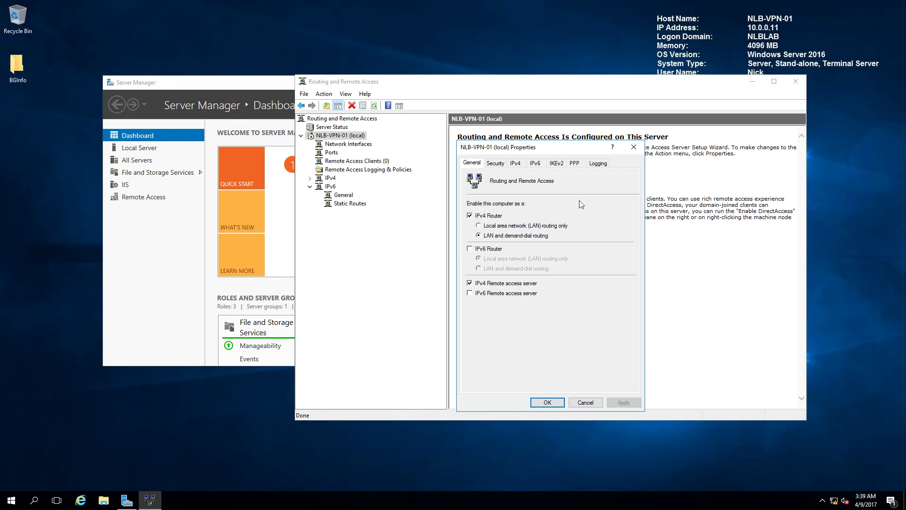
click(503, 167)
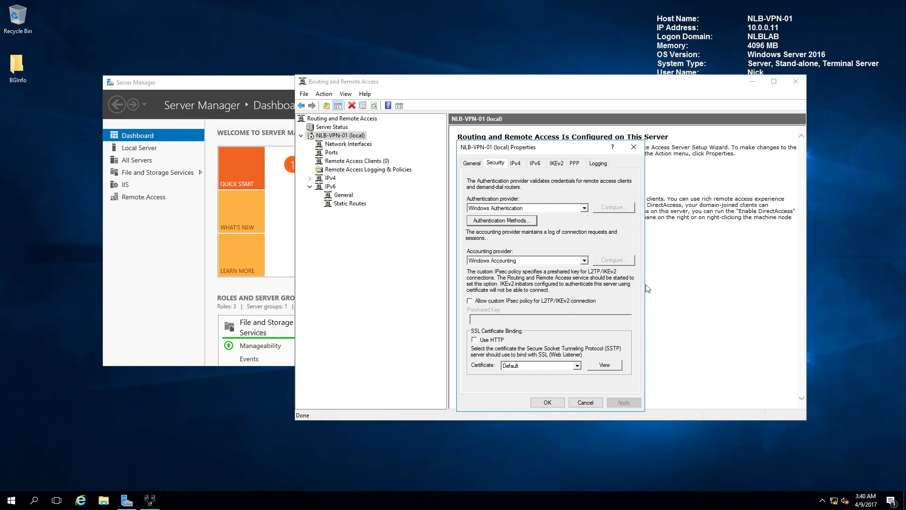
click(516, 221)
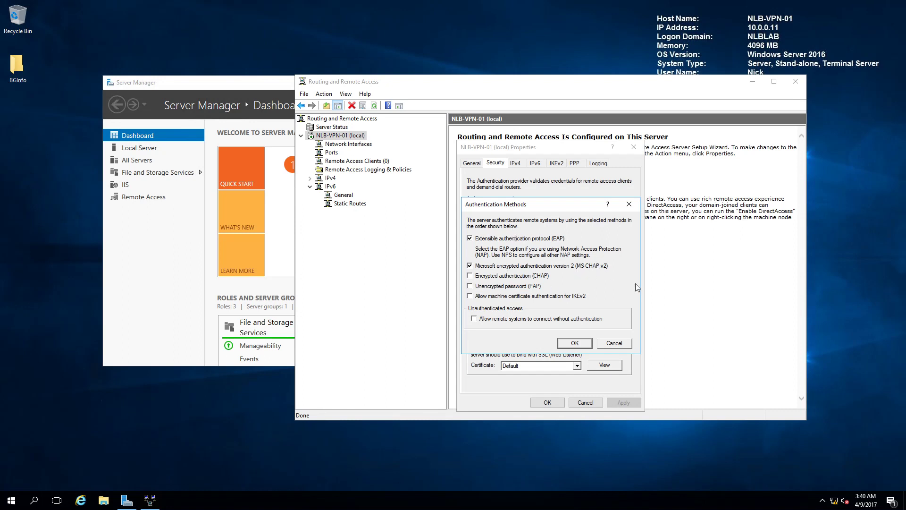
click(630, 205)
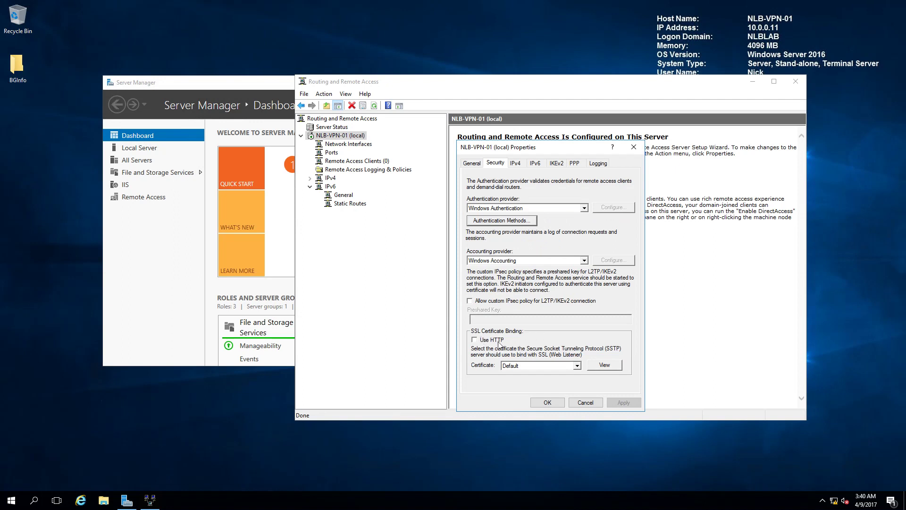
Keep Use HTTP unchecked, bind SSTP to the vpn.nlb-solutions.com certificate, then view IPv4 settings.
click(474, 341)
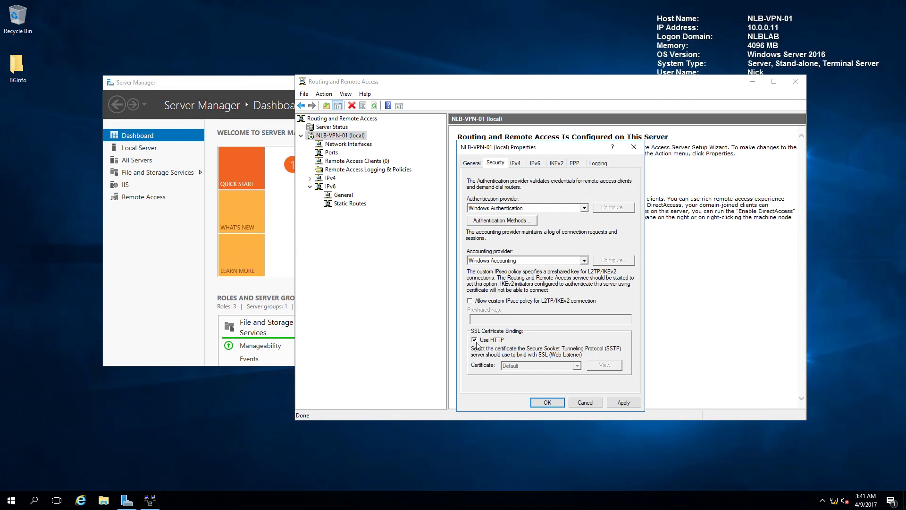
click(475, 339)
click(577, 366)
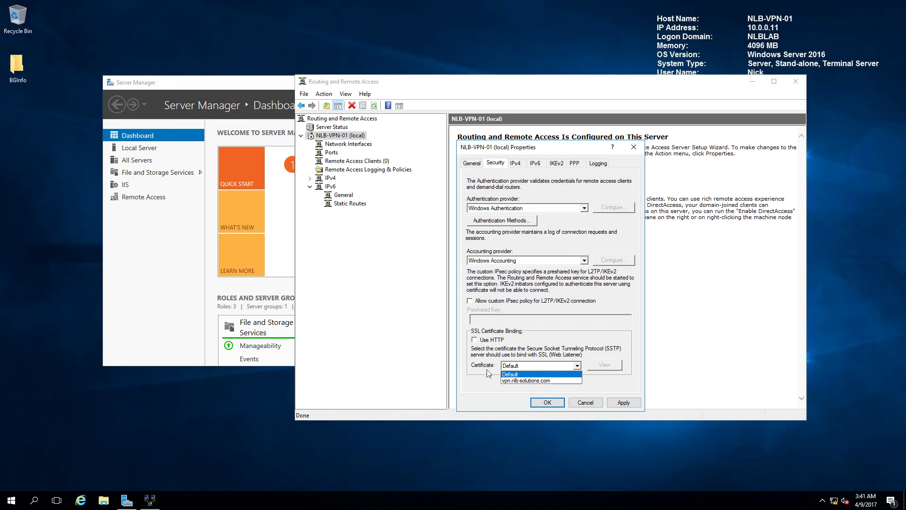
click(508, 380)
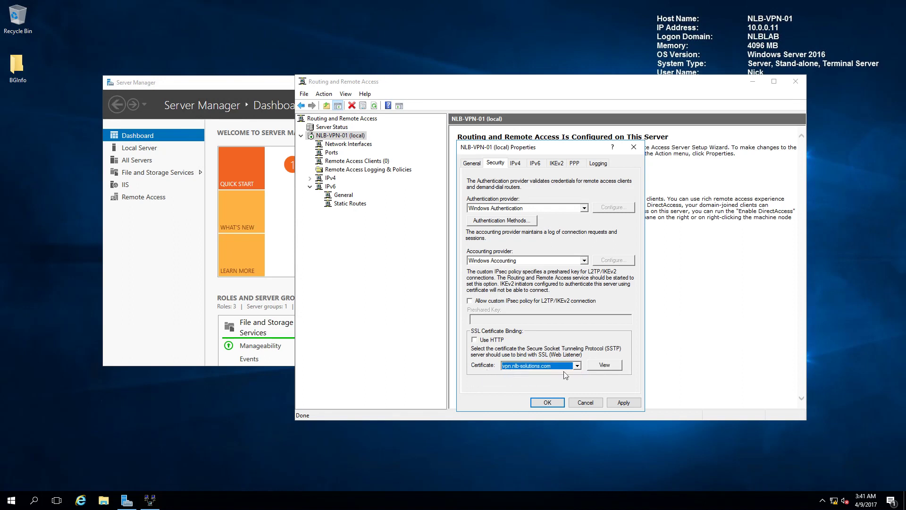
click(599, 371)
drag(105, 18, 526, 169)
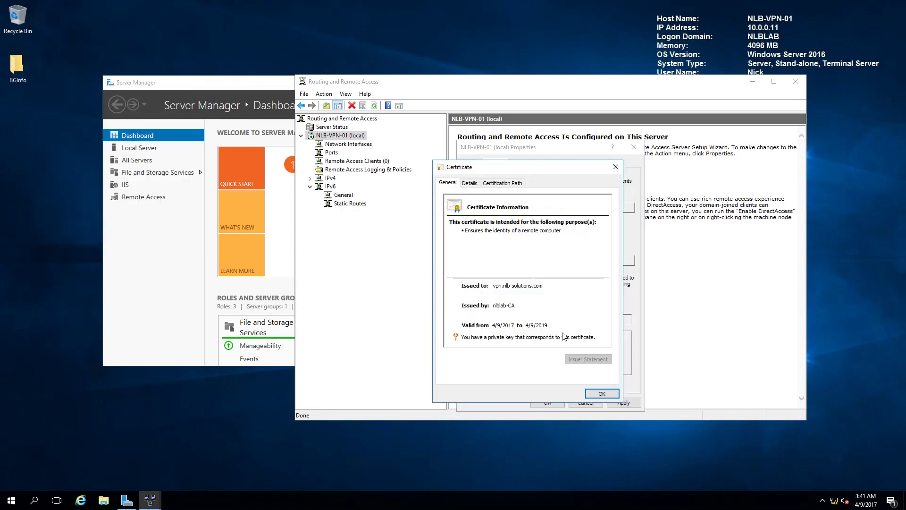
click(598, 393)
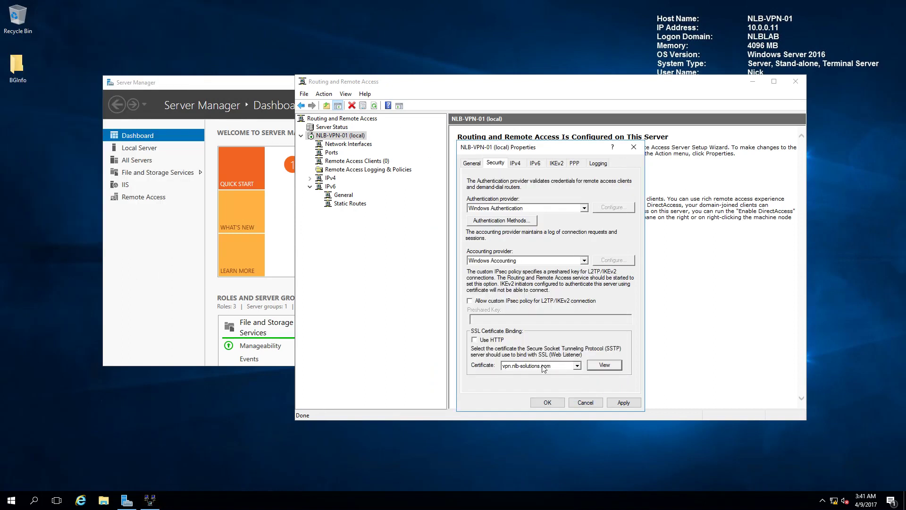
click(515, 163)
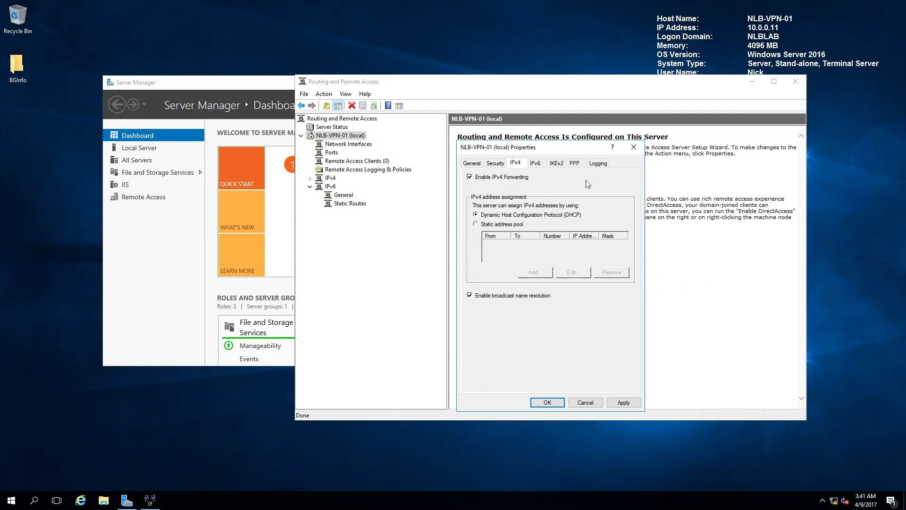
Review the IPv6, IKEv2, PPP and Logging tabs, save the properties and restart the router.
click(535, 164)
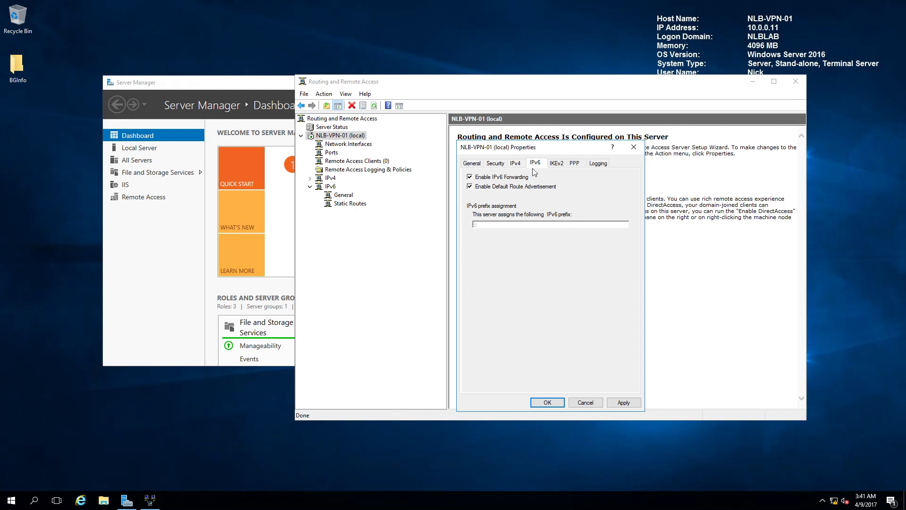
click(562, 165)
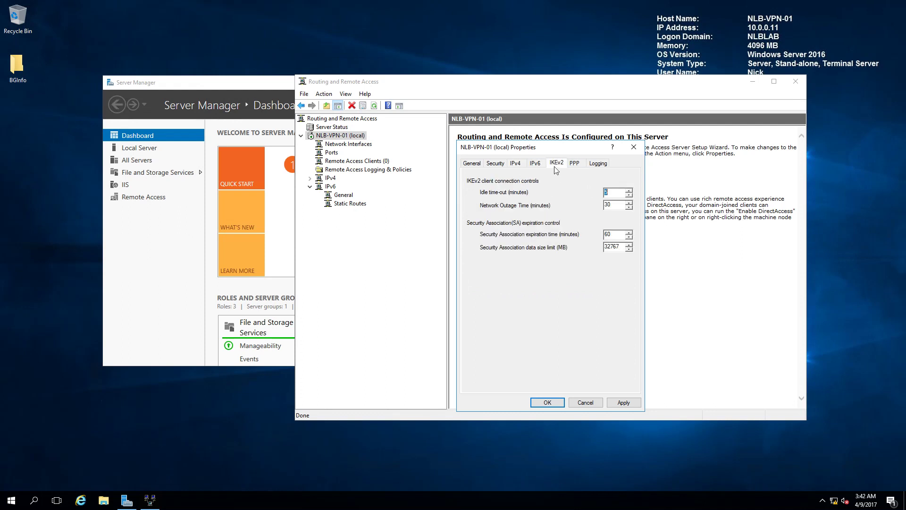
click(575, 167)
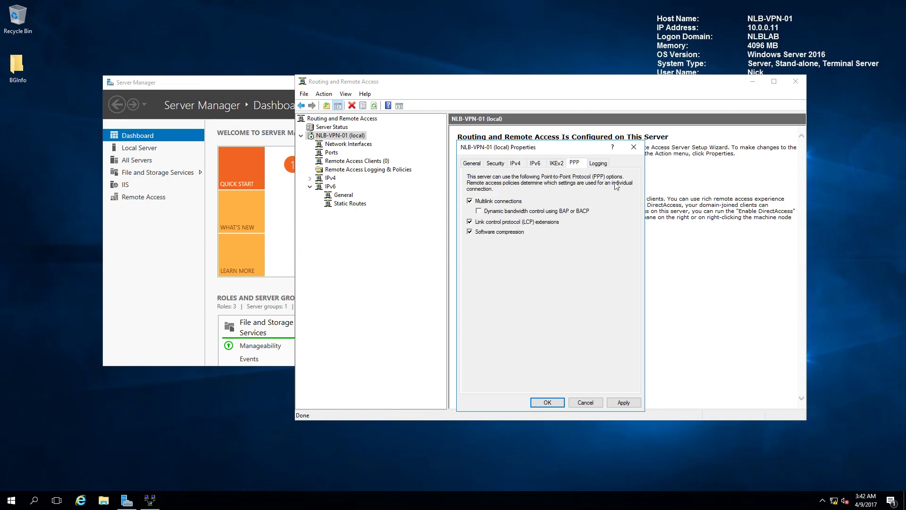
click(602, 164)
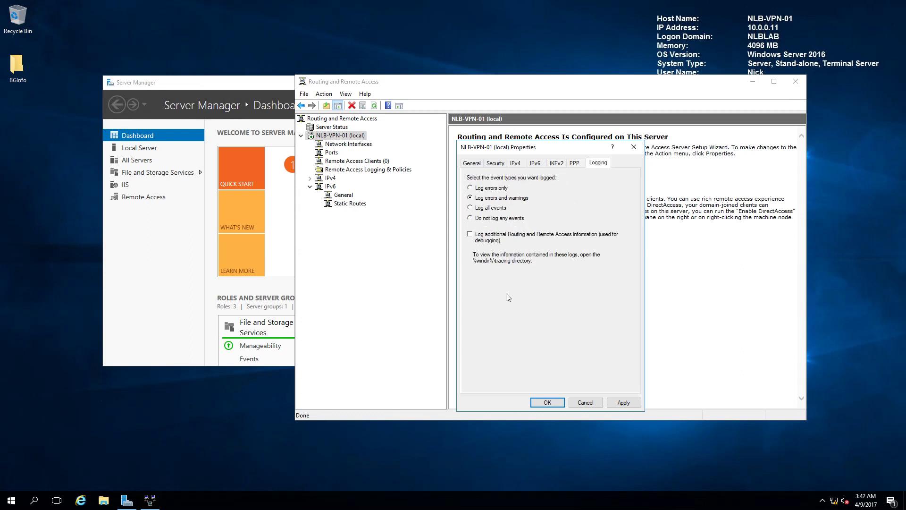
click(516, 164)
click(499, 164)
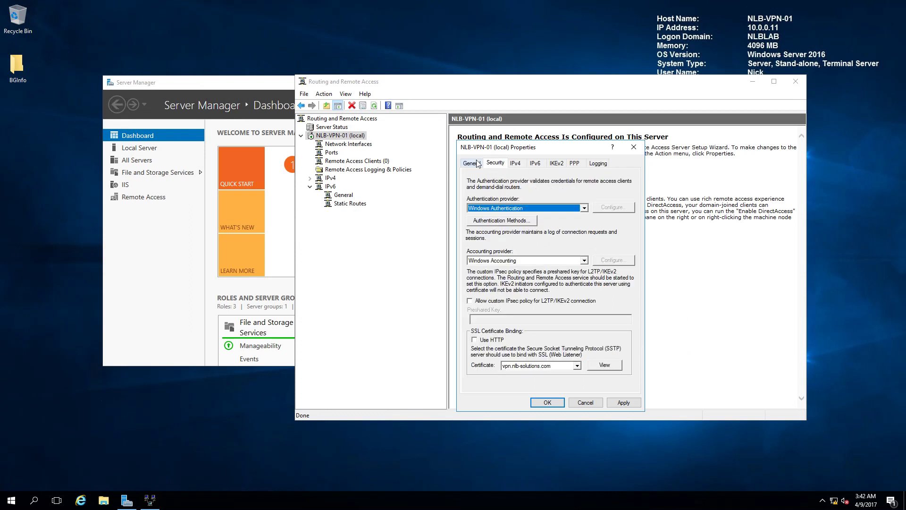
click(556, 402)
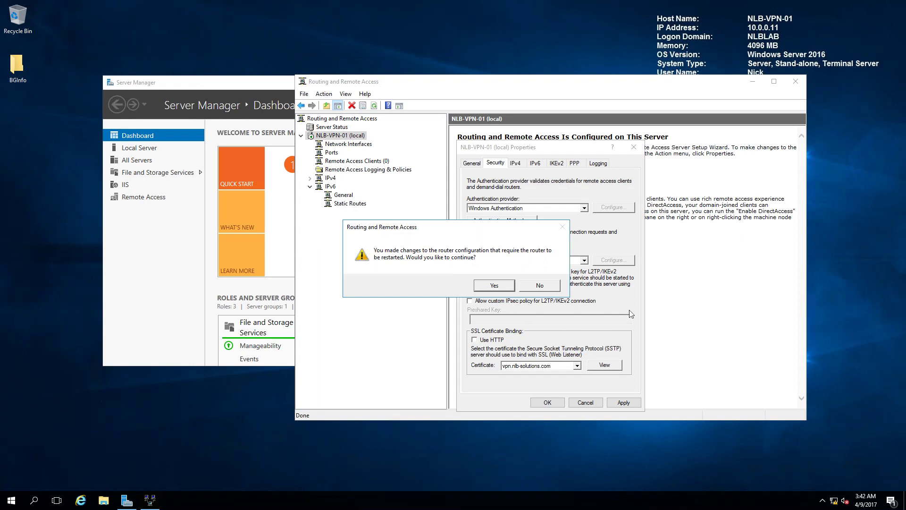
click(496, 287)
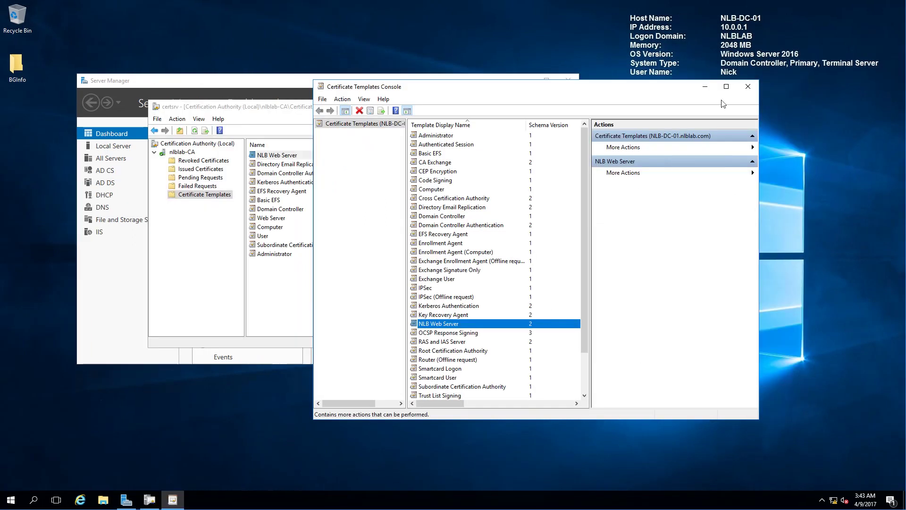
Close the certificate consoles and launch Active Directory Users and Computers.
click(750, 88)
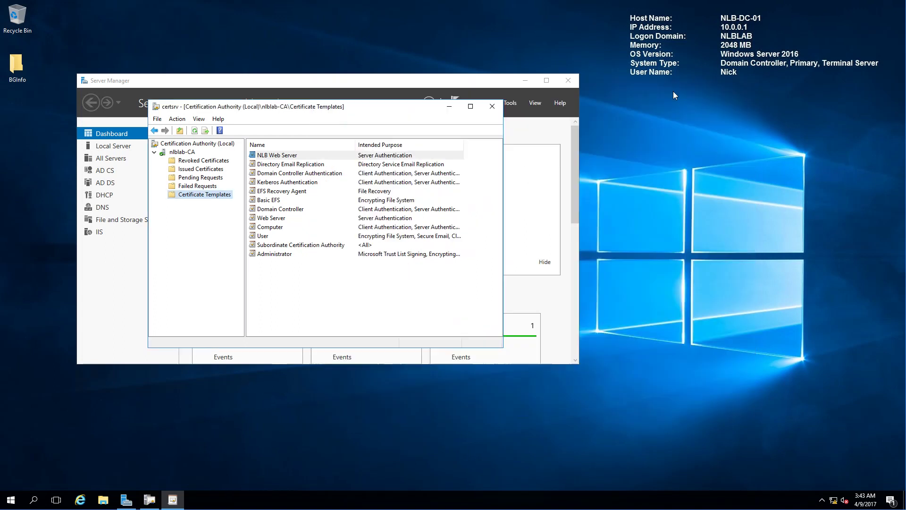
click(492, 106)
click(510, 103)
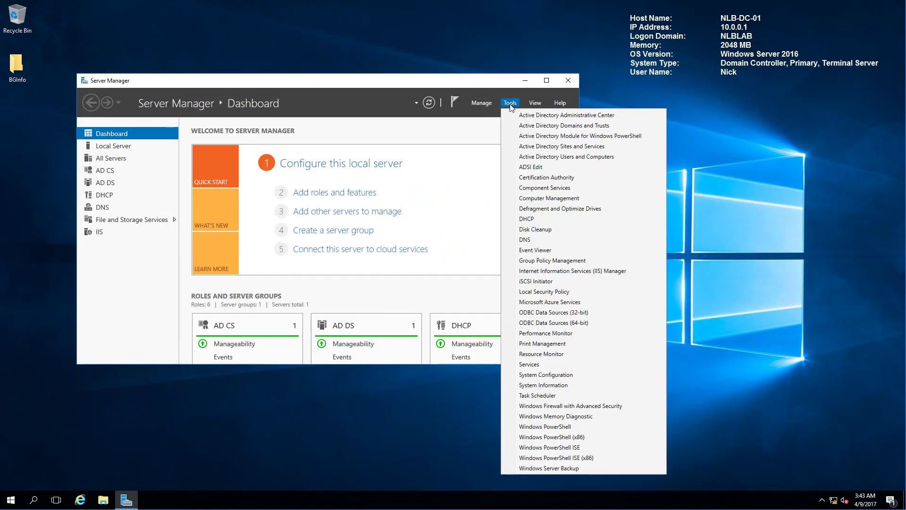
click(557, 161)
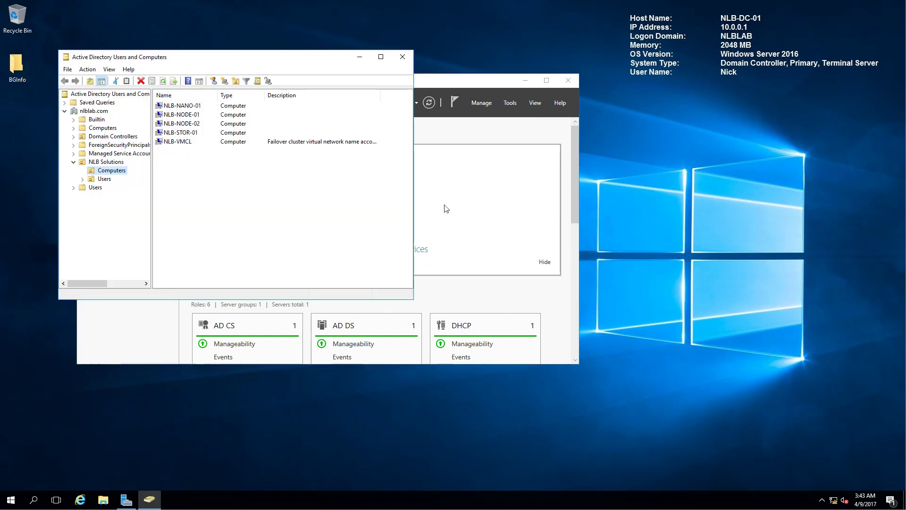
Create a security group named Remote Access Users in the NLB Solutions Users folder.
click(104, 179)
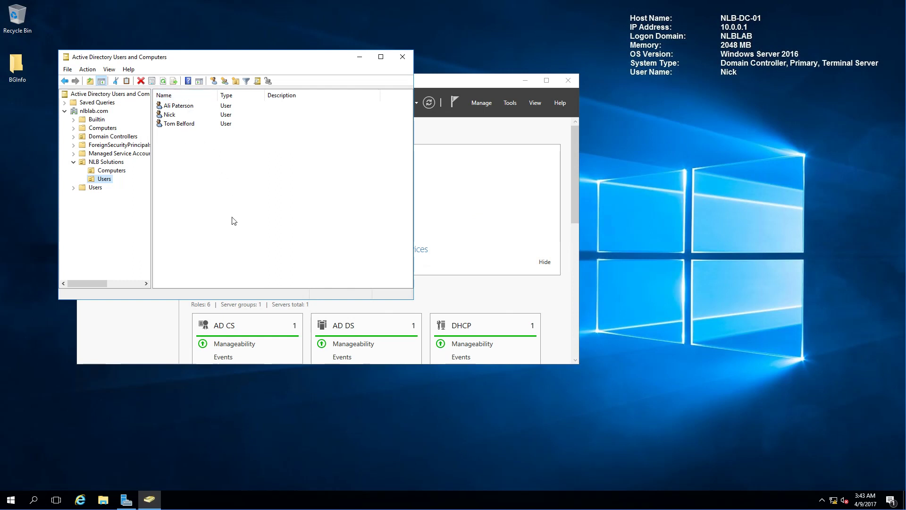
right_click(211, 181)
mouse_move(264, 222)
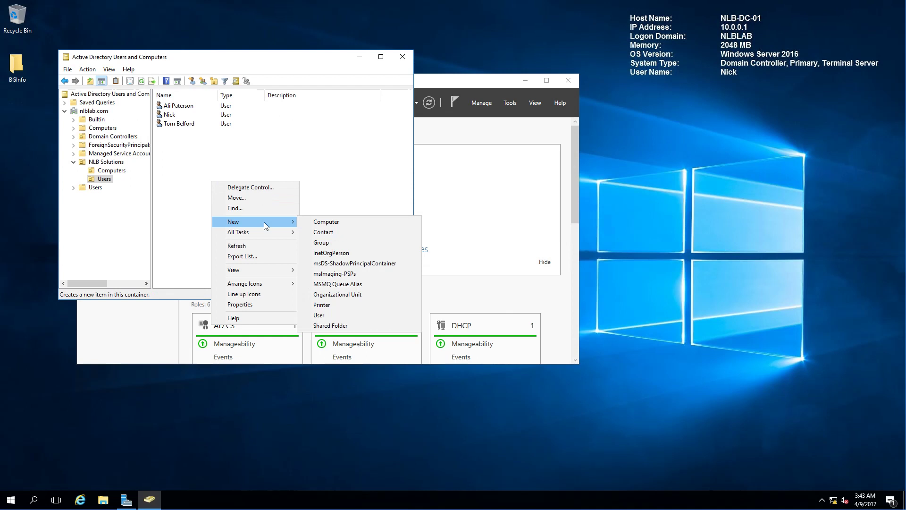
click(325, 243)
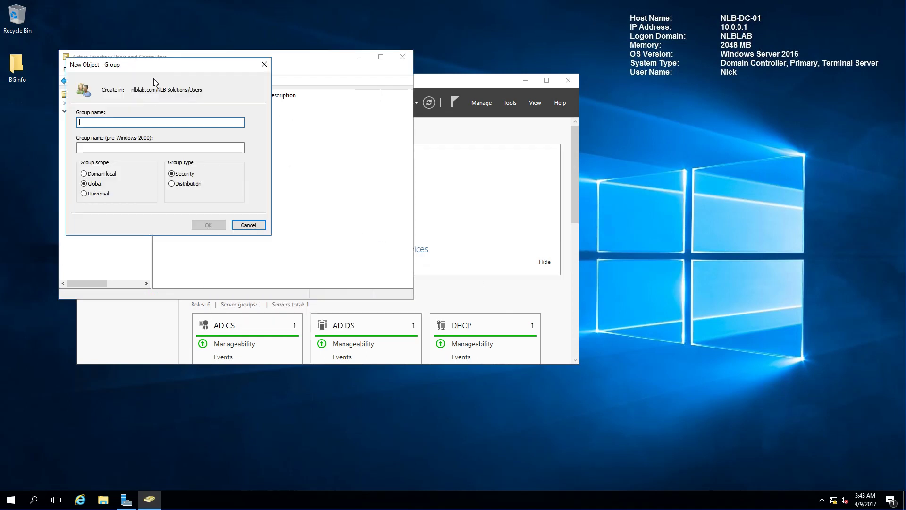
drag(153, 68, 332, 132)
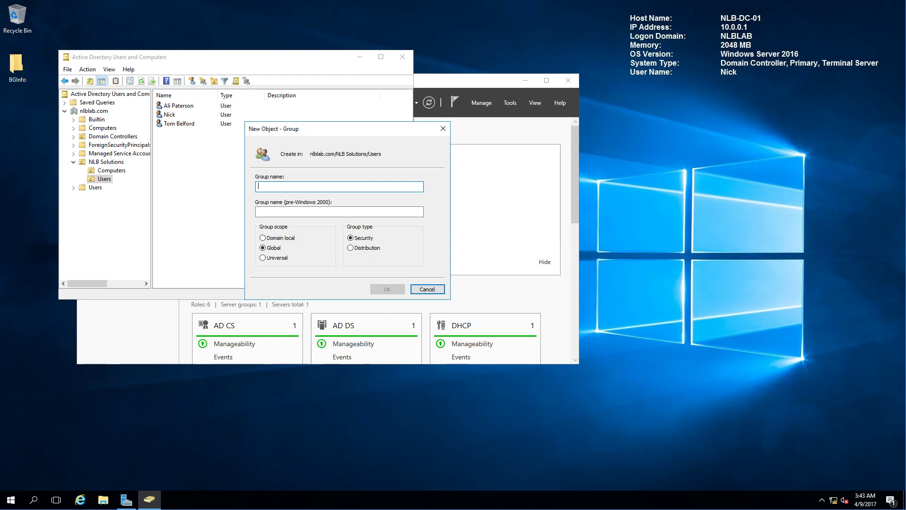
text(Remo)
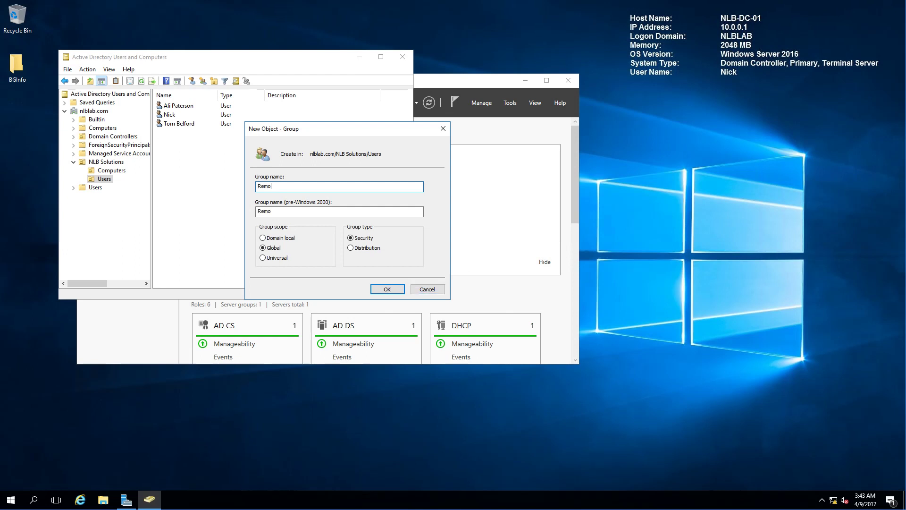
text(te Access Users)
click(387, 288)
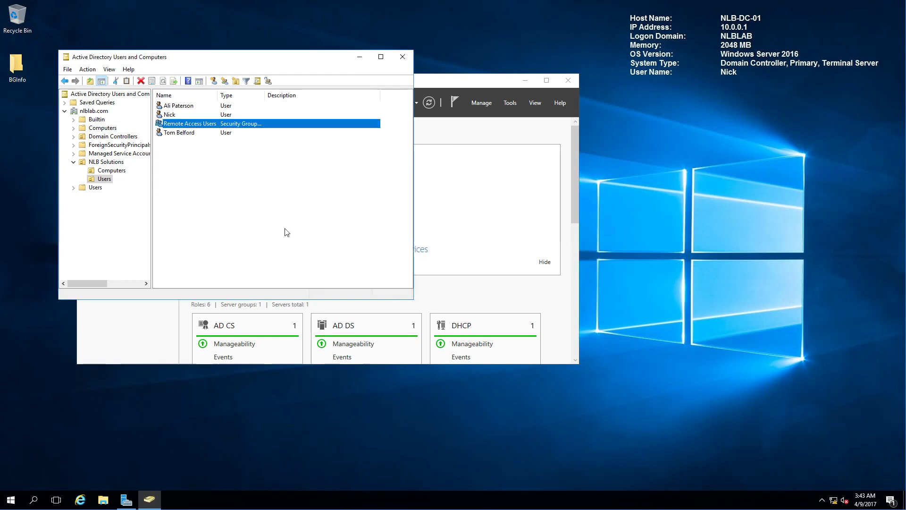
Add one user account as a member of Remote Access Users and apply the change.
double_click(216, 124)
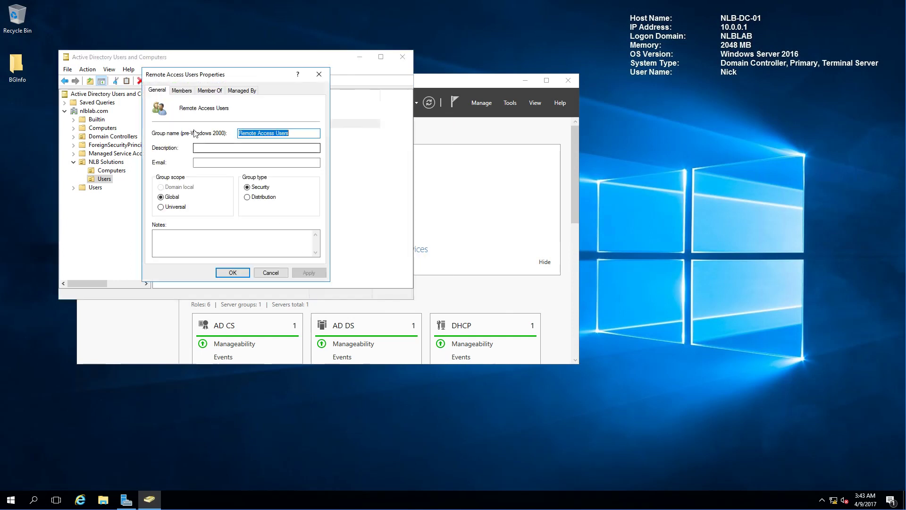
click(182, 91)
click(171, 245)
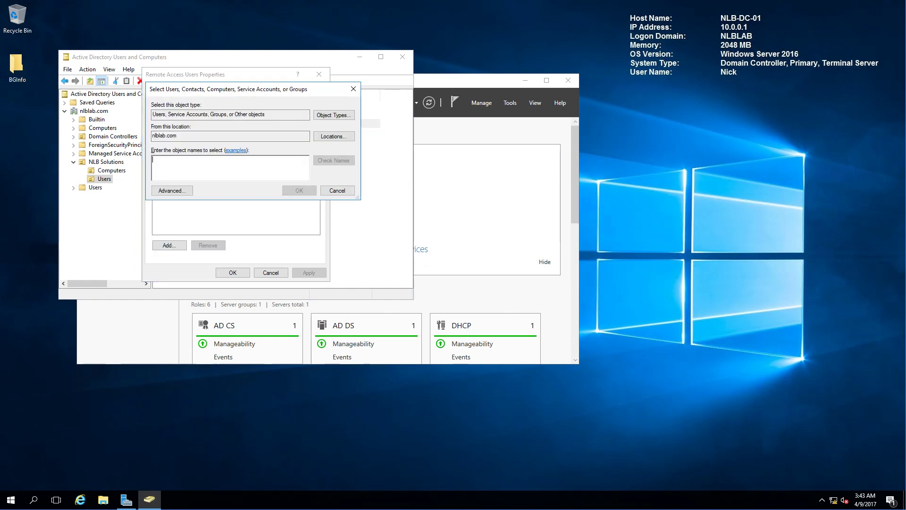
text(tom)
key(Return)
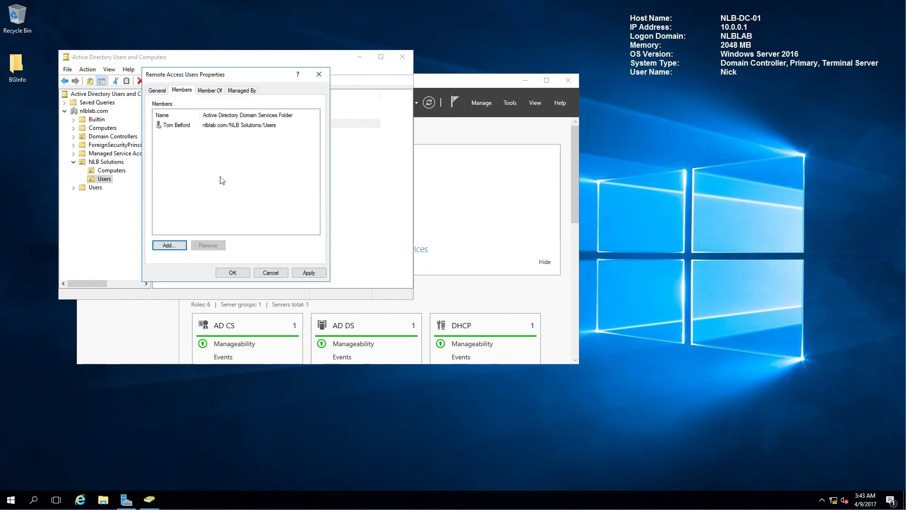
click(308, 272)
click(233, 272)
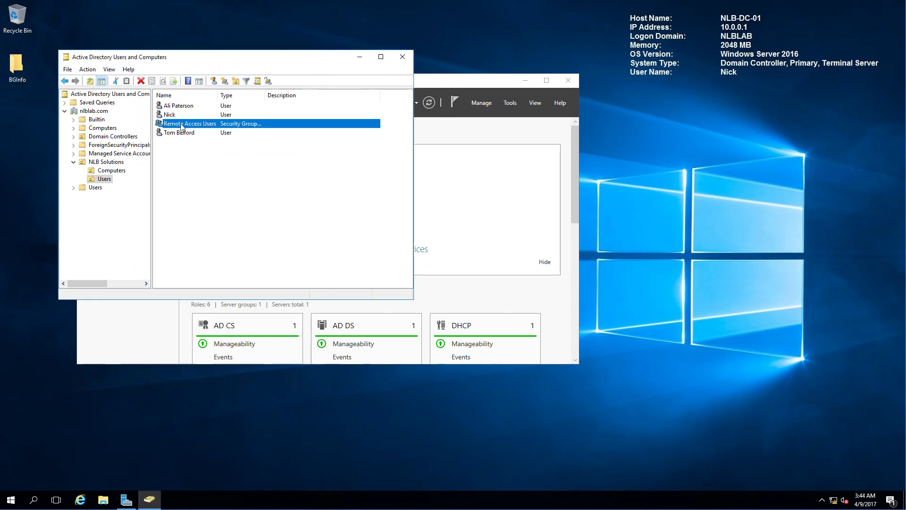
Reopen the Remote Access Users properties to verify its single member, then close them.
click(181, 142)
click(186, 125)
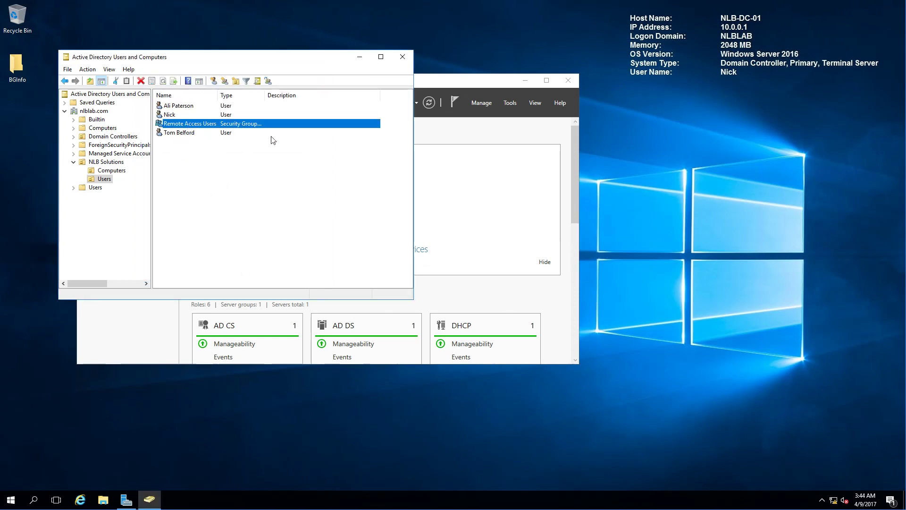
double_click(196, 126)
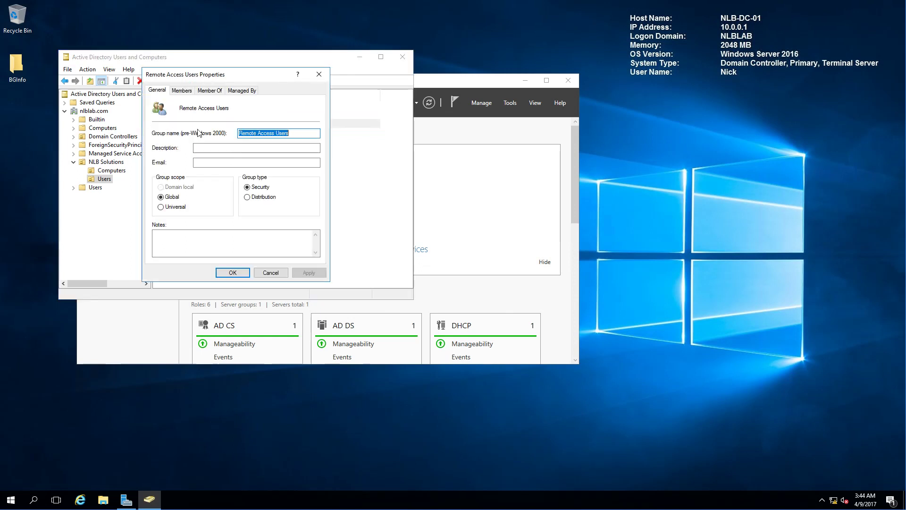
click(181, 90)
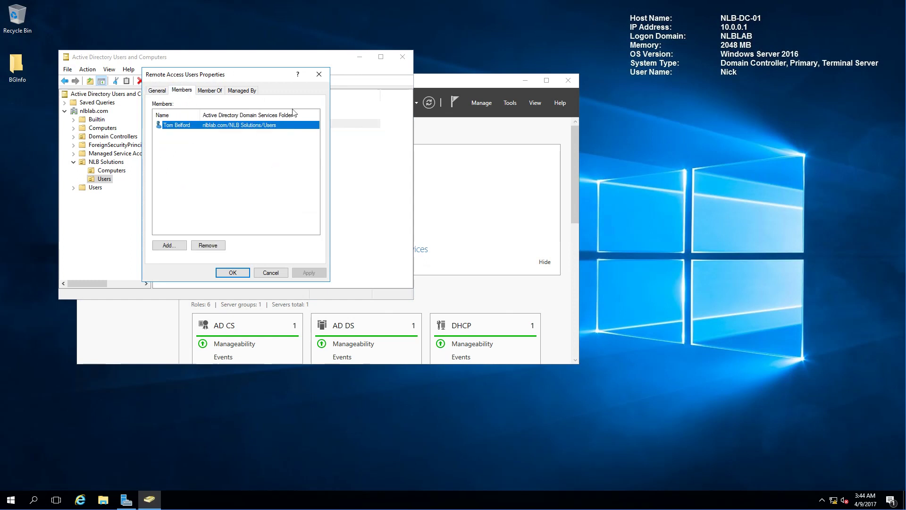
click(319, 74)
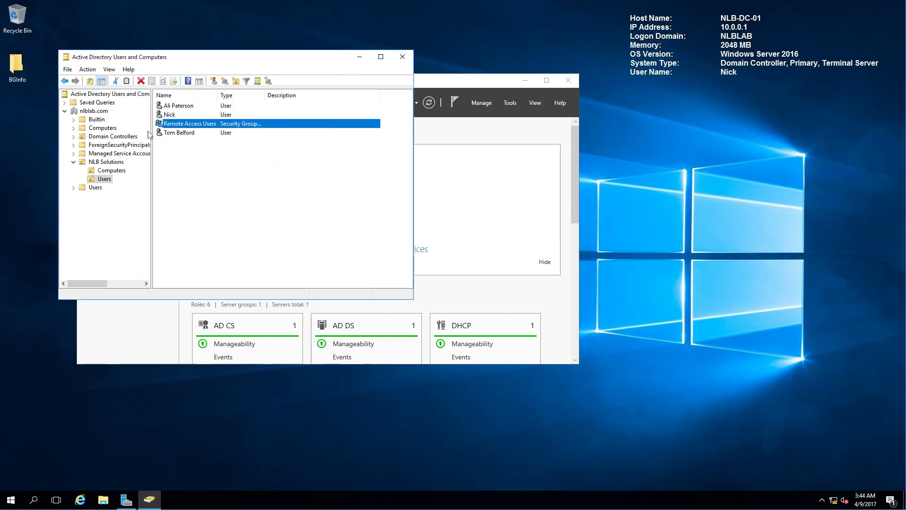
click(179, 106)
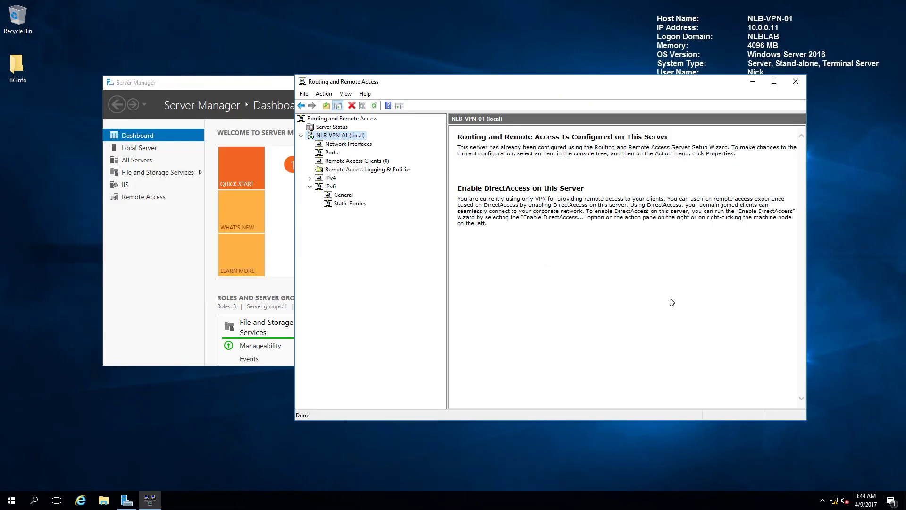
Launch Network Policy Server, enlarge its window, and display Policies > Network Policies.
click(752, 81)
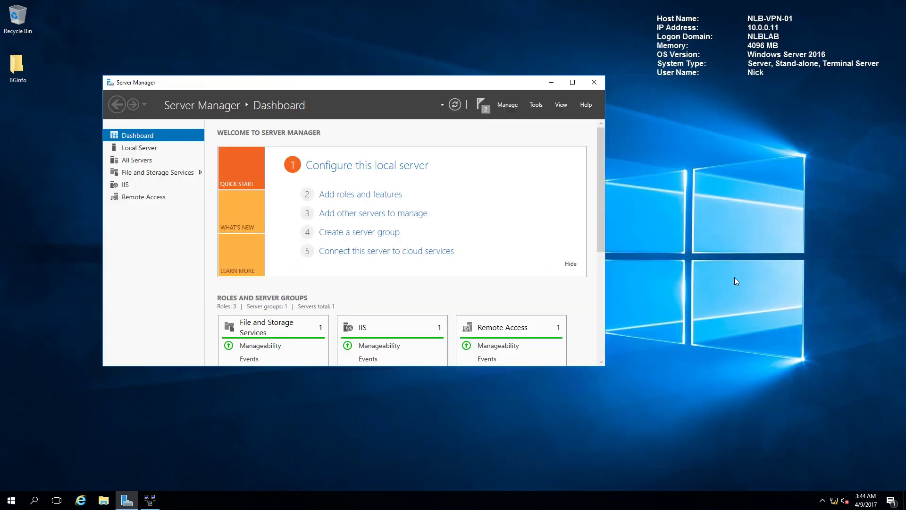
click(535, 106)
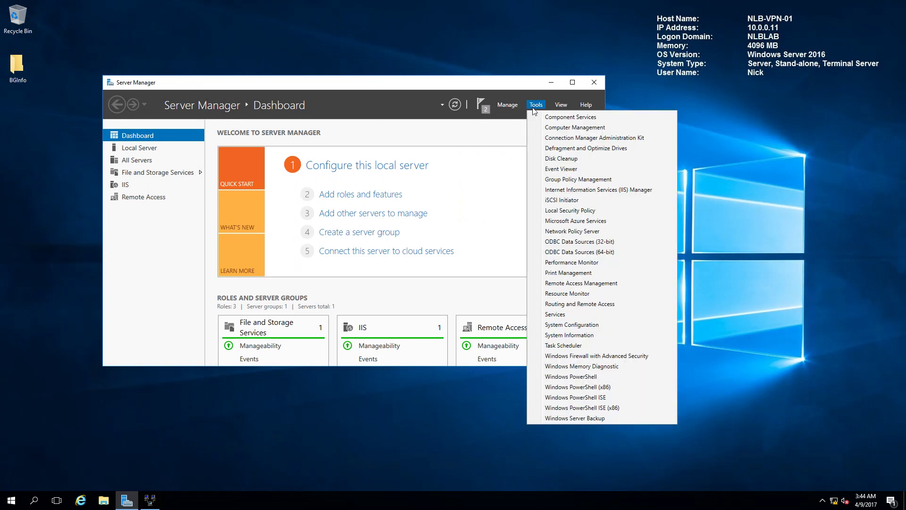
click(588, 231)
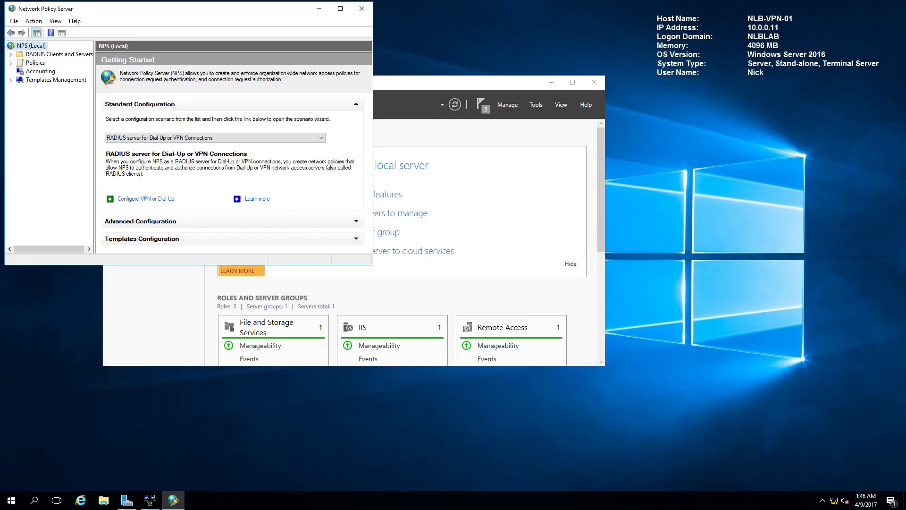
drag(204, 14, 445, 80)
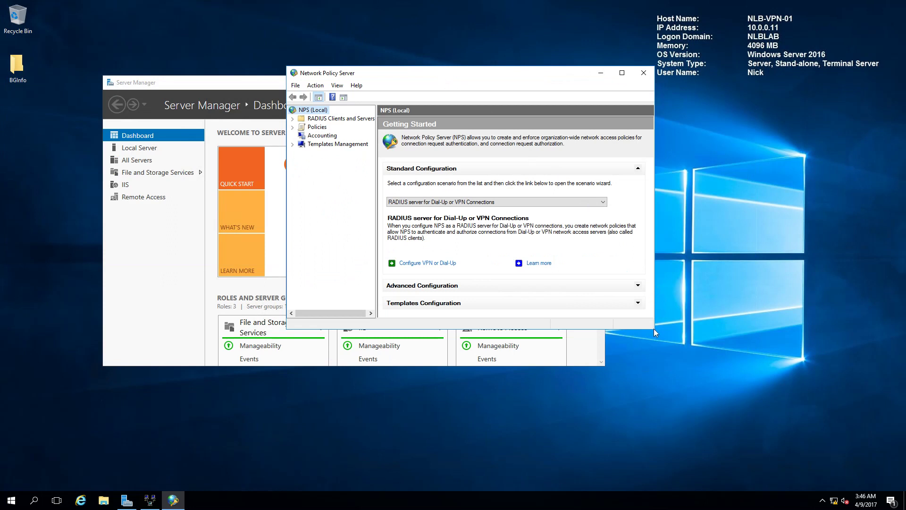
drag(653, 331, 858, 491)
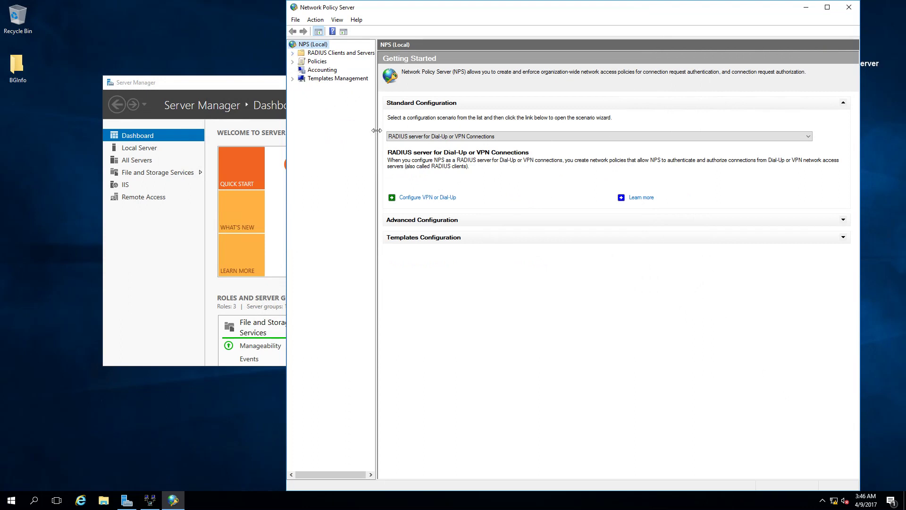
drag(377, 134, 407, 134)
click(293, 63)
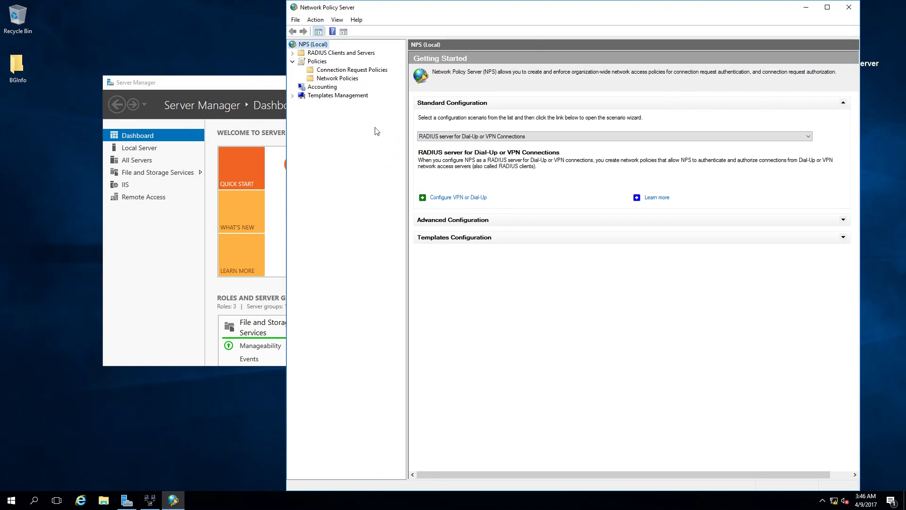
click(348, 79)
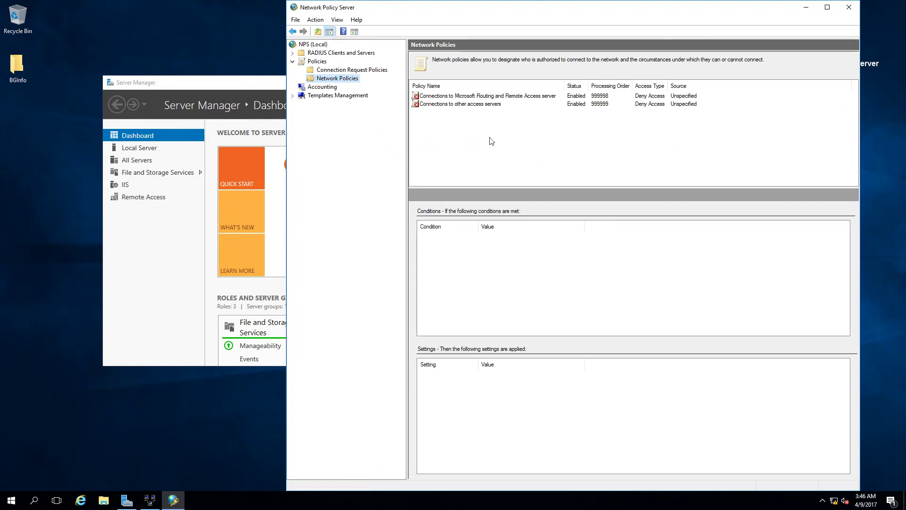
Start a new network policy named 'Remote Access Users (Allow)' for Remote Access Server(VPN-Dial up).
right_click(344, 81)
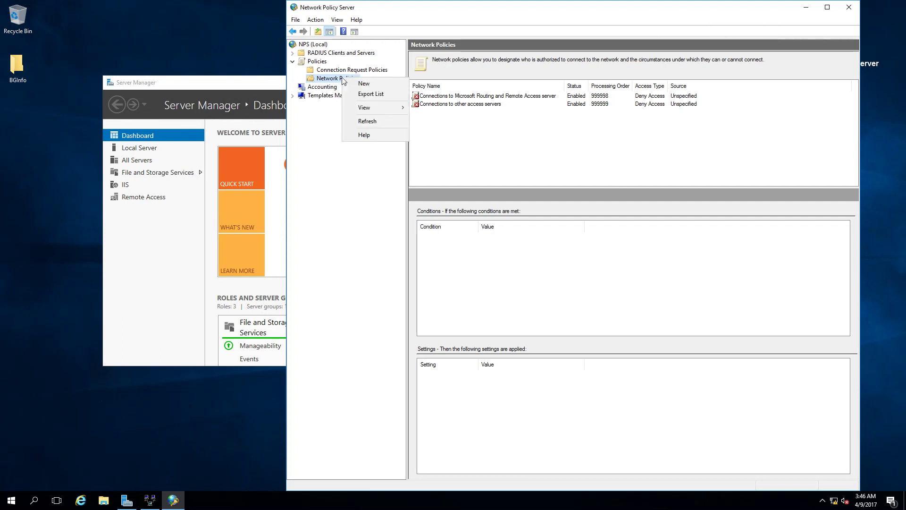
click(376, 81)
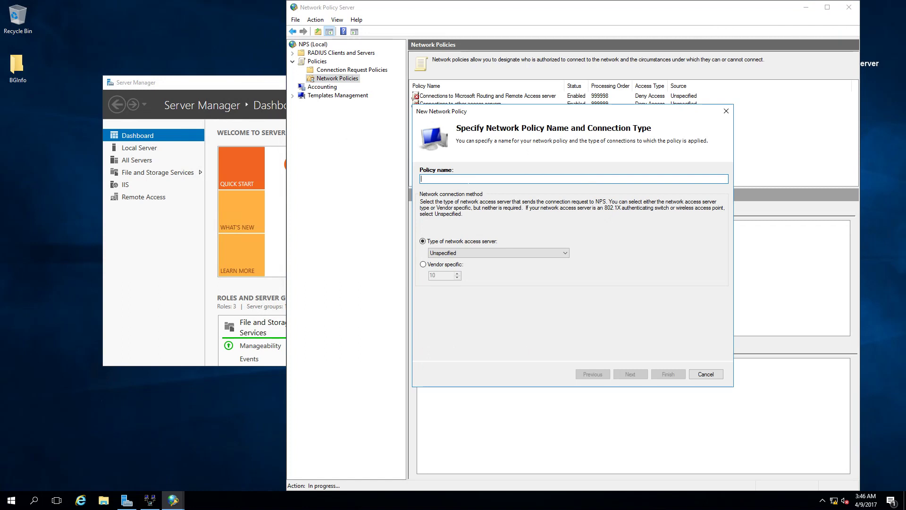
text(Remote Access User)
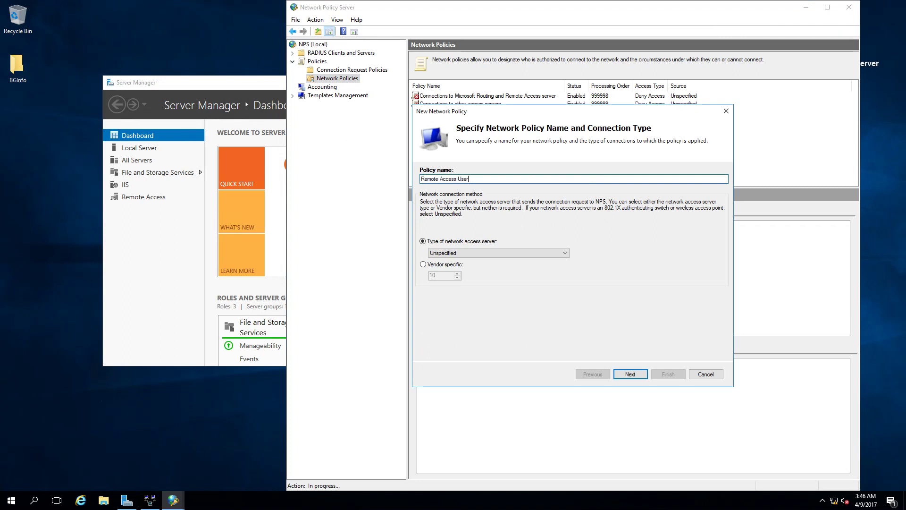
text(s (Allow))
click(502, 254)
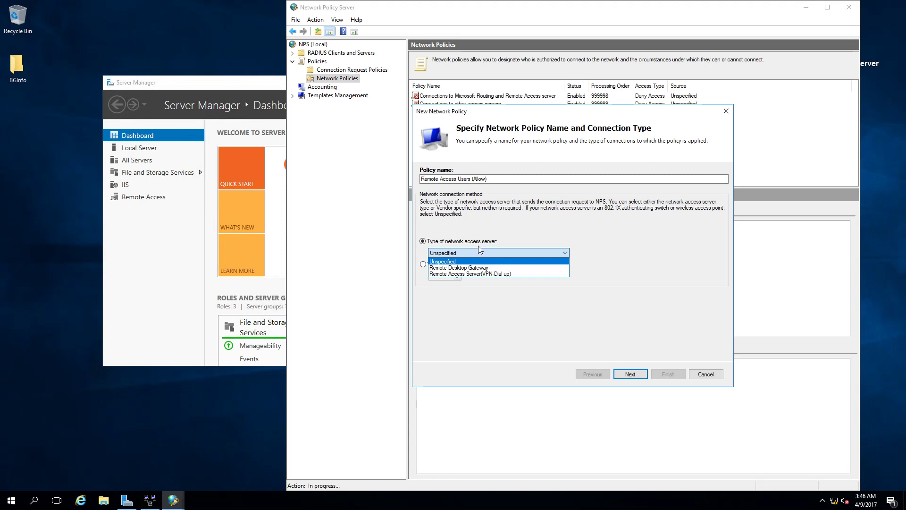
click(474, 274)
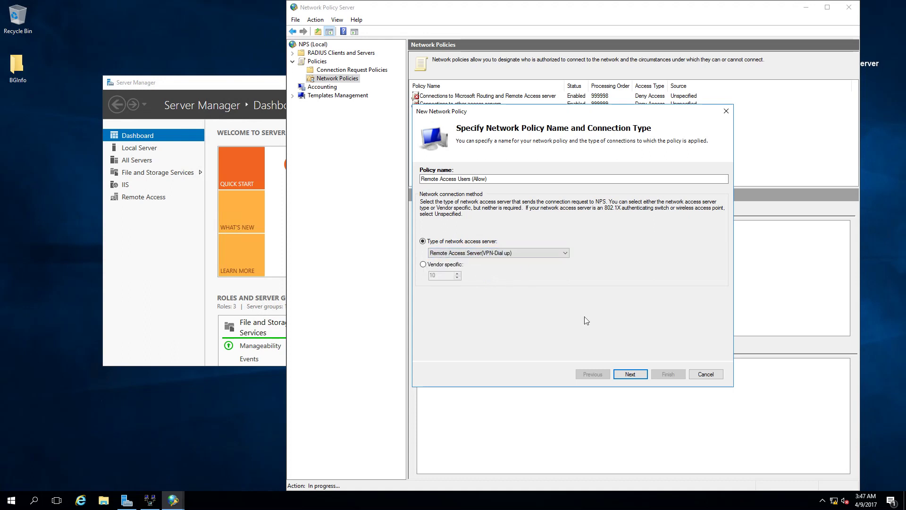
click(635, 376)
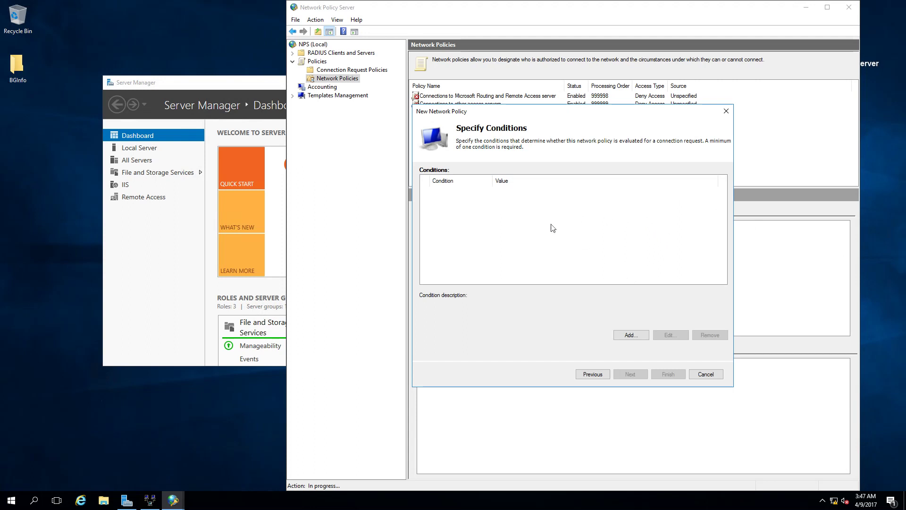
Add a Windows Groups condition to the new policy.
click(629, 336)
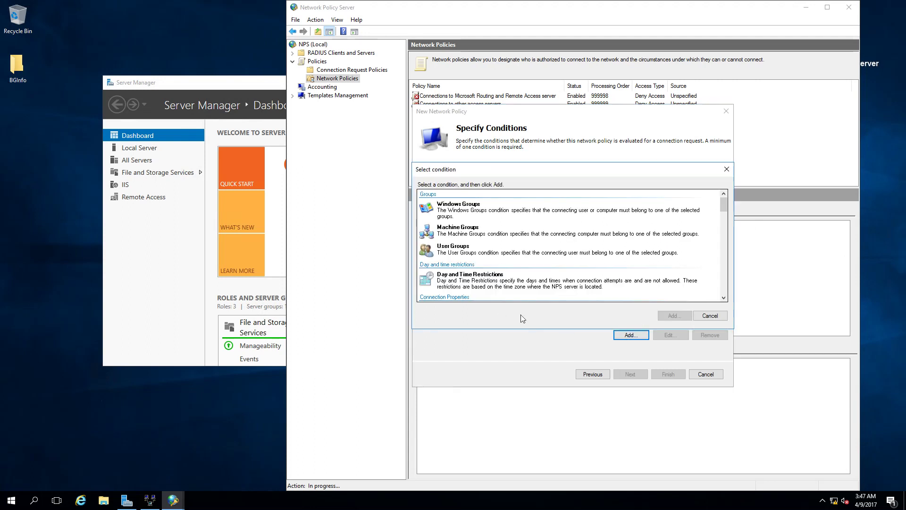
click(470, 214)
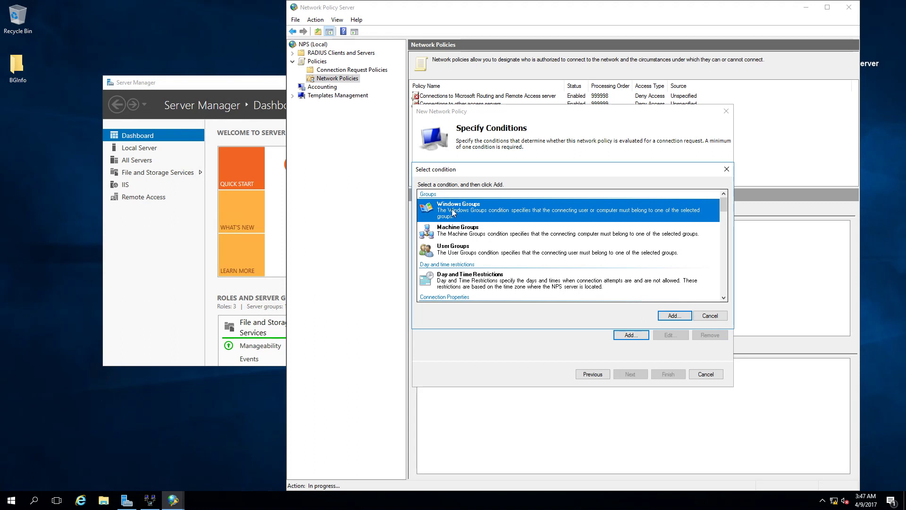
click(723, 298)
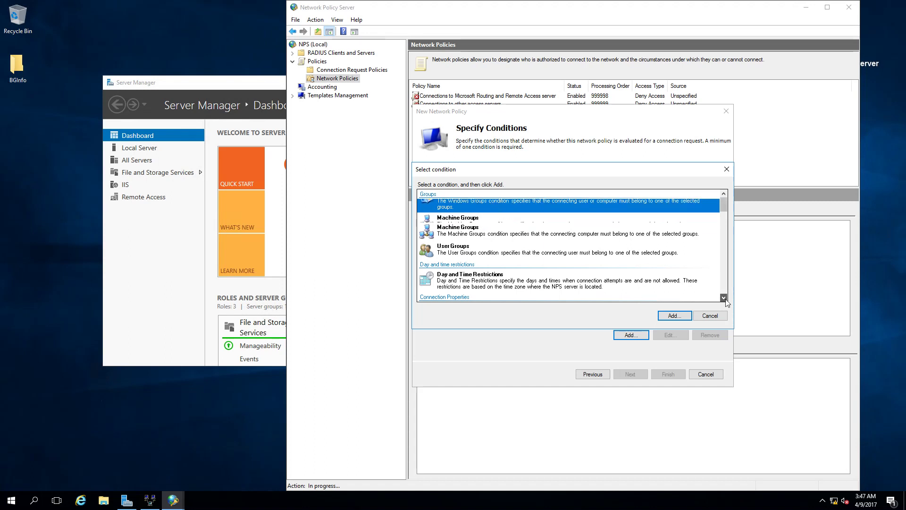
click(723, 298)
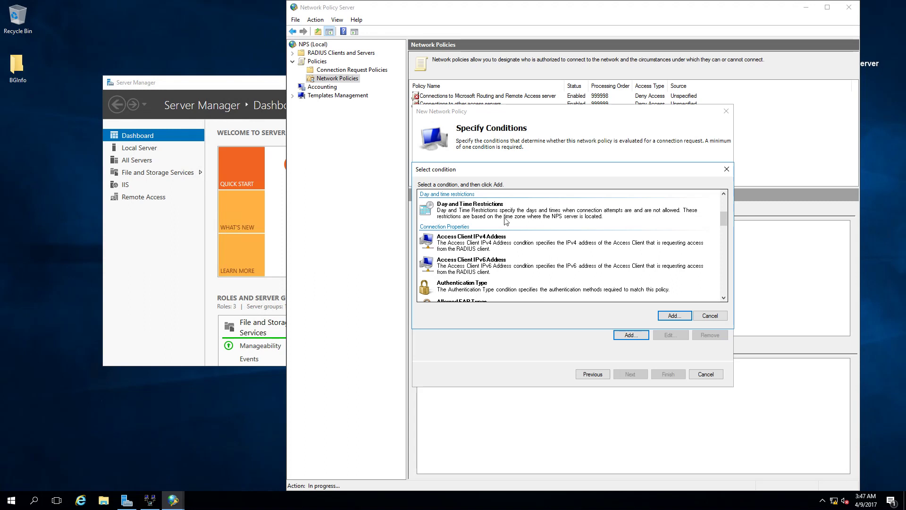
scroll(637, 269, down, 3)
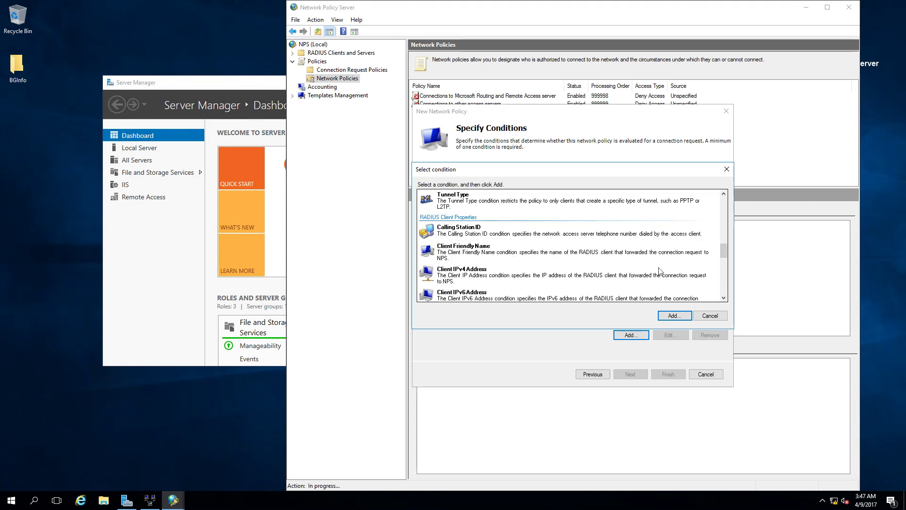
scroll(551, 267, down, 5)
scroll(554, 276, up, 10)
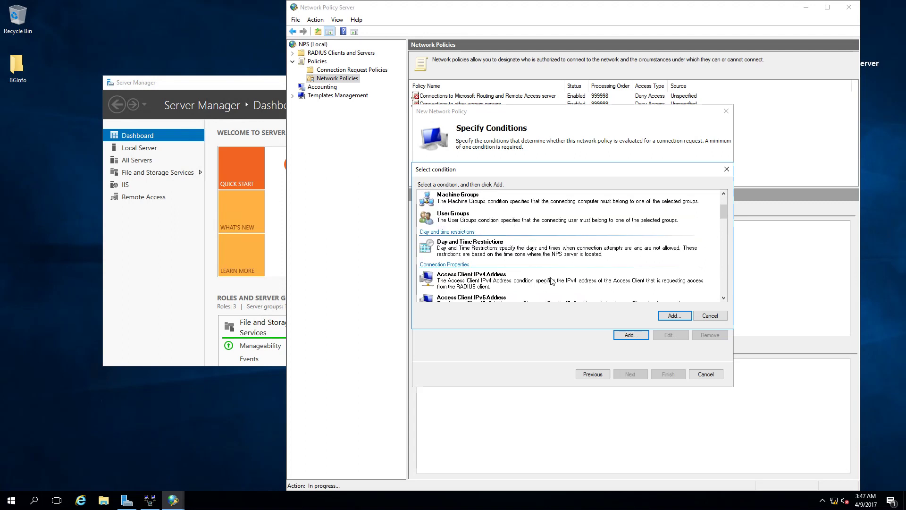
click(506, 216)
click(674, 315)
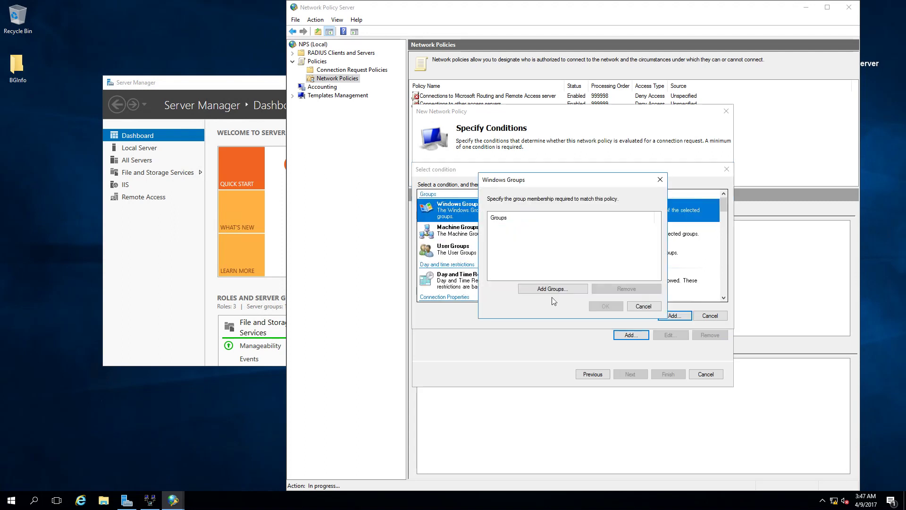
Require membership in NLBLAB\Remote Access Users and advance to the Access granted permission page.
click(552, 288)
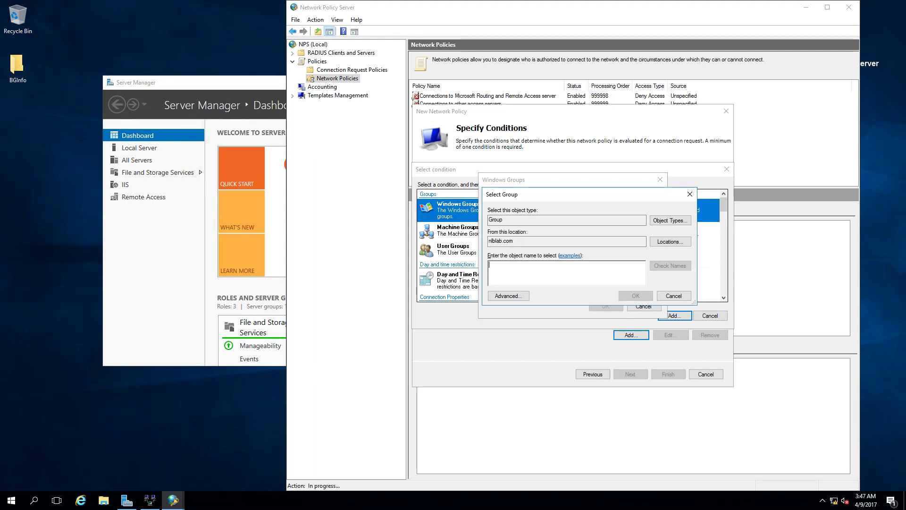
text(emote)
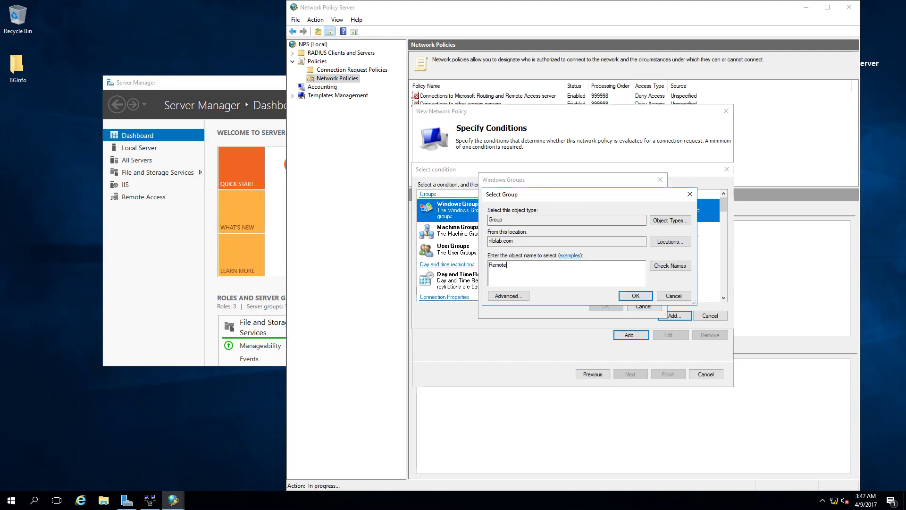
key(Return)
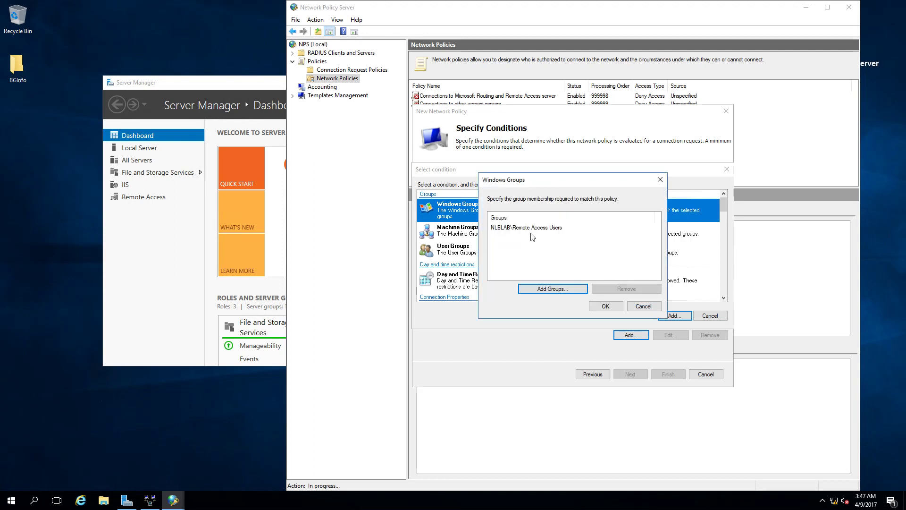
click(603, 306)
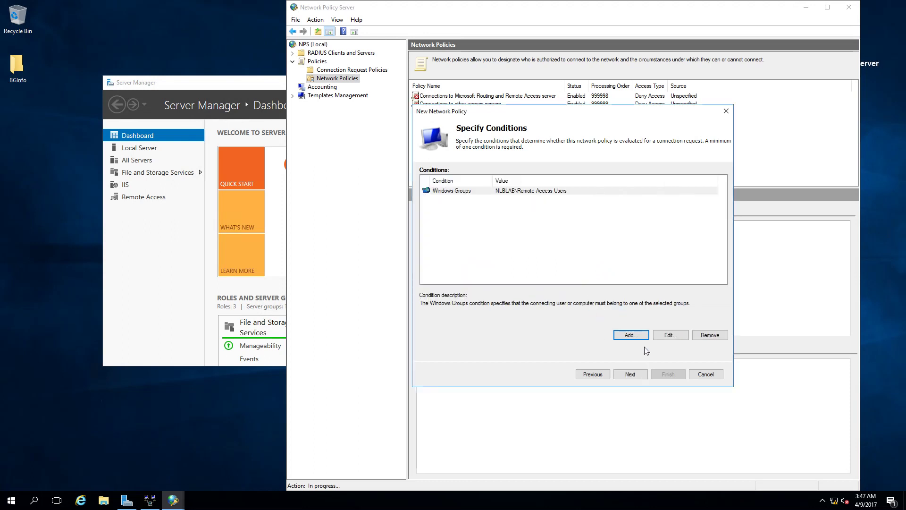
click(630, 374)
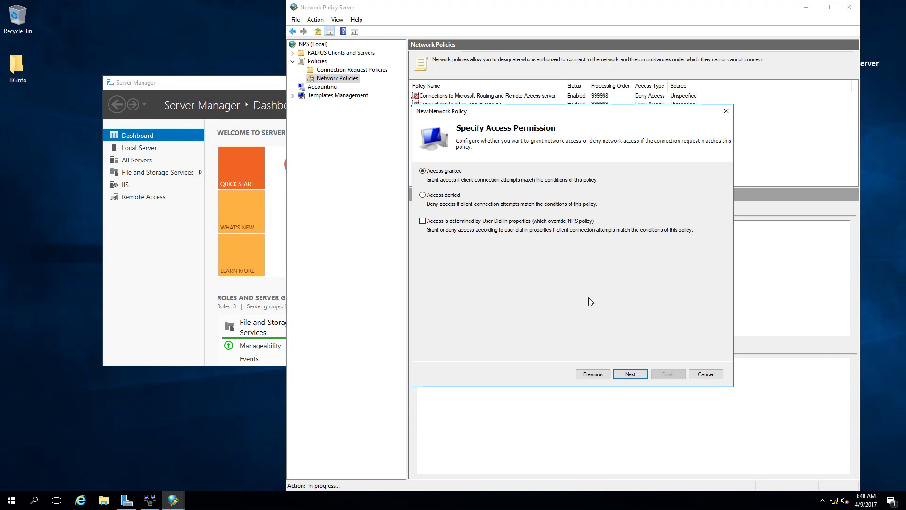
Add Microsoft: Secured password (EAP-MSCHAP v2) to the policy's EAP types and continue.
click(626, 378)
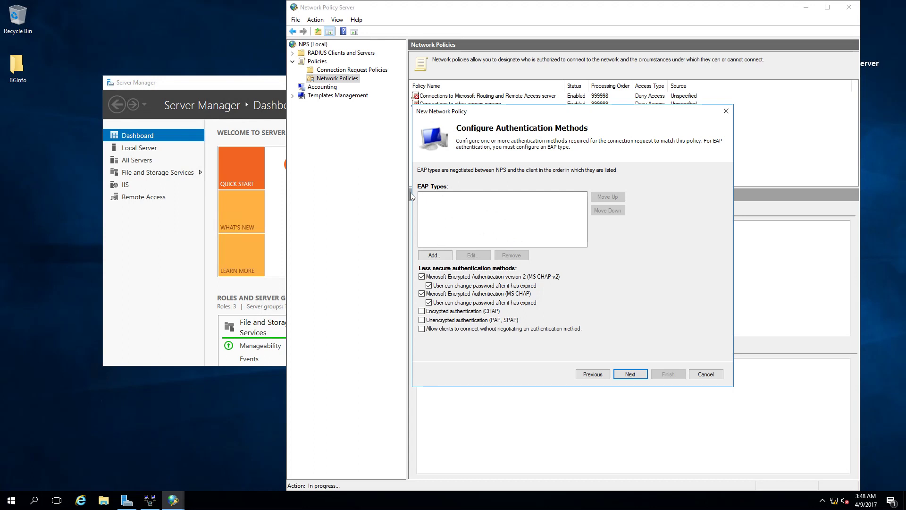
click(449, 256)
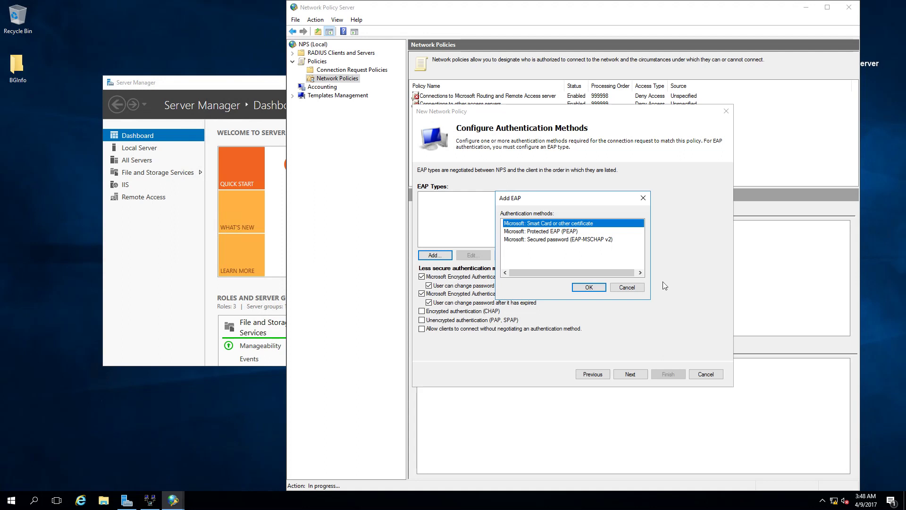
click(557, 239)
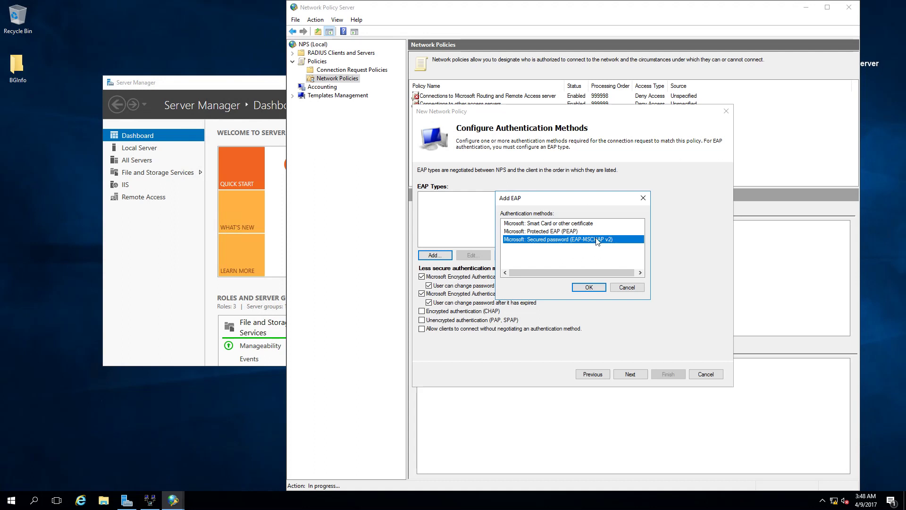
click(591, 288)
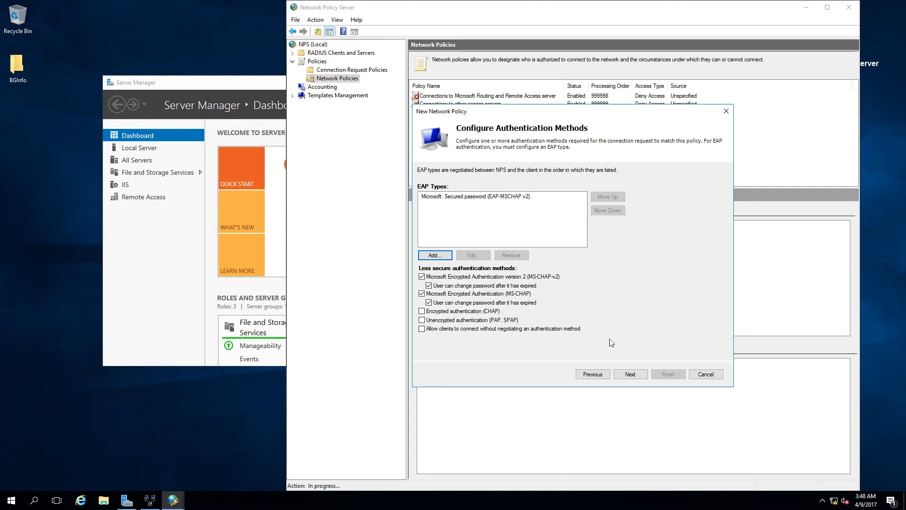
click(635, 378)
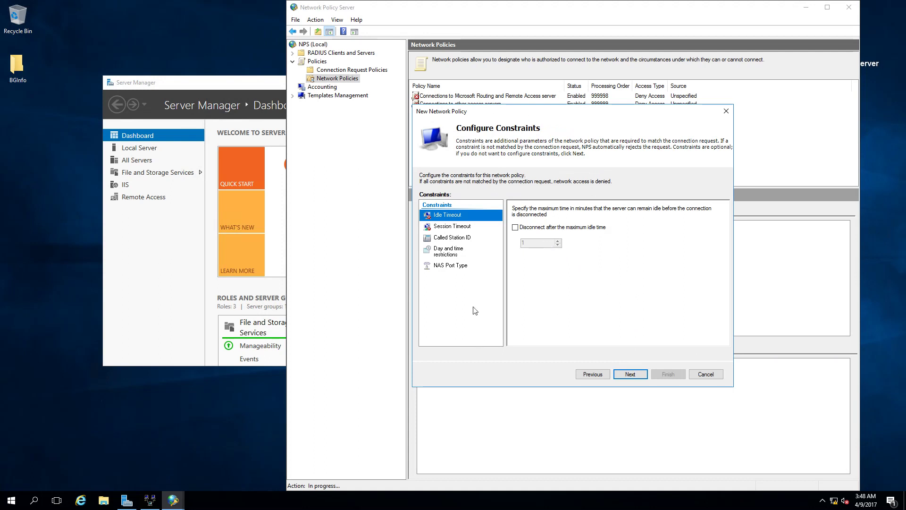
Review Idle Timeout, Session Timeout, Called Station ID, Day and time and NAS Port Type, leaving them unset.
click(454, 229)
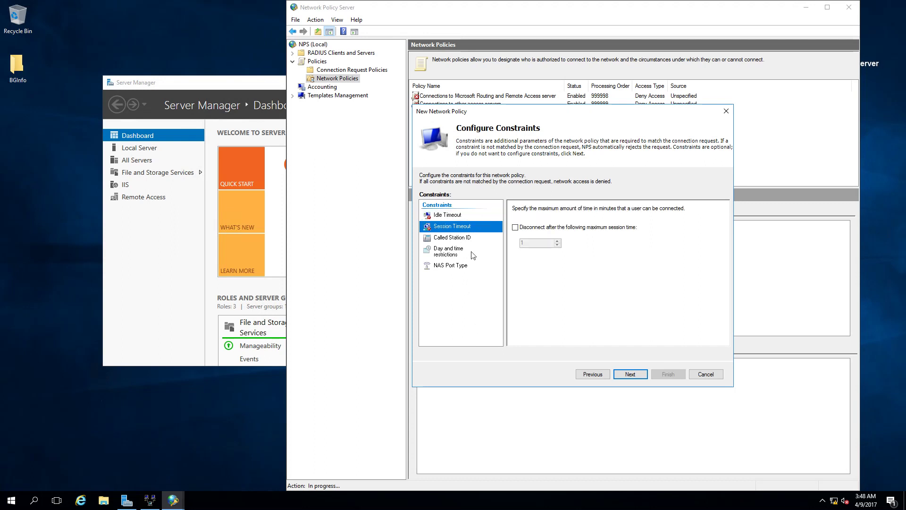
click(447, 217)
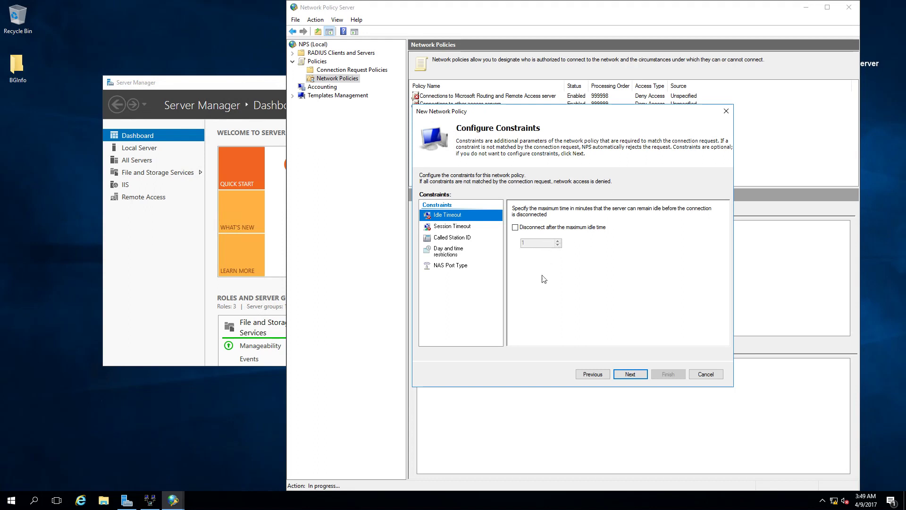
click(461, 228)
click(460, 238)
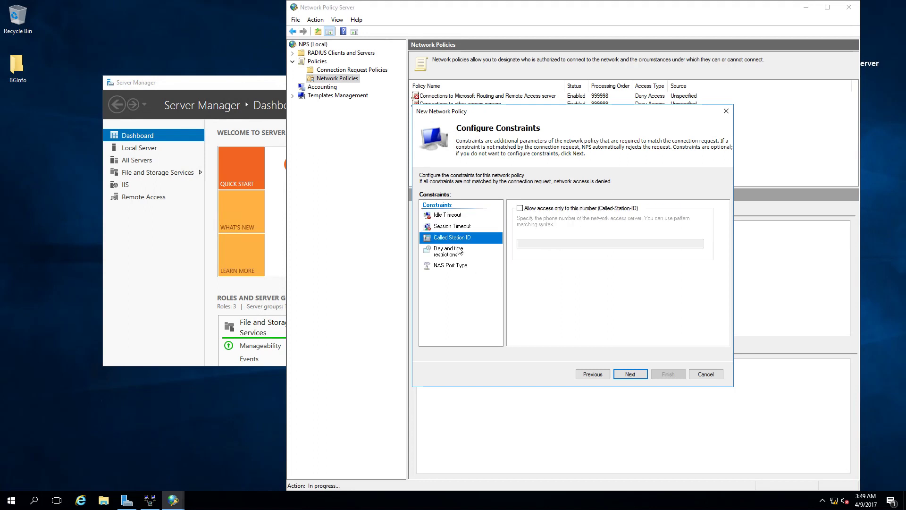
click(460, 250)
click(462, 268)
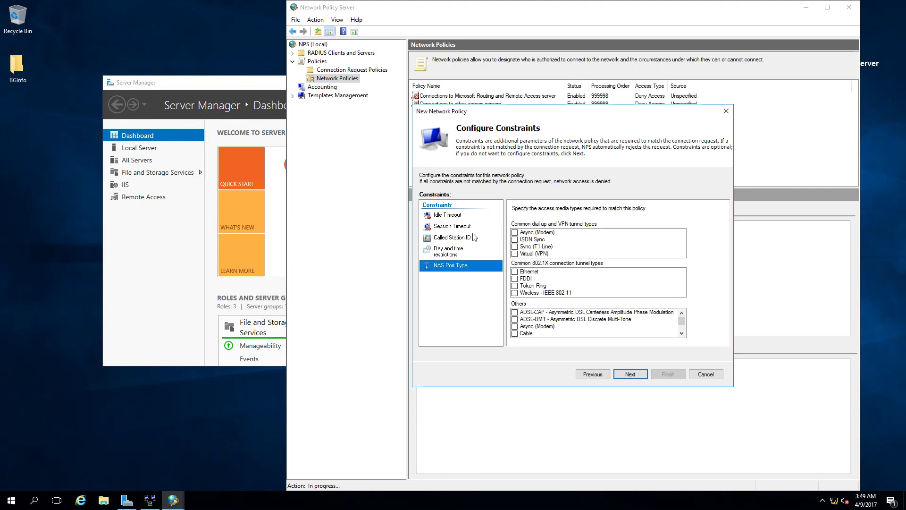
click(453, 216)
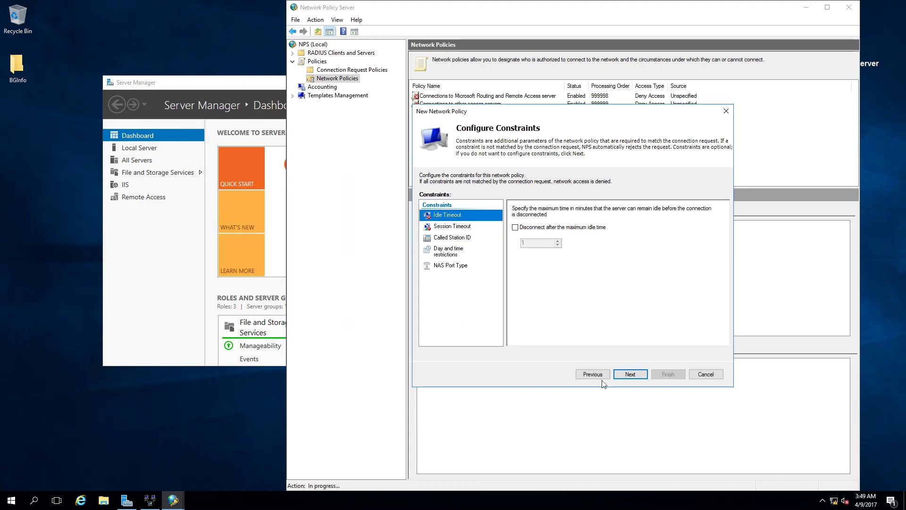
click(630, 374)
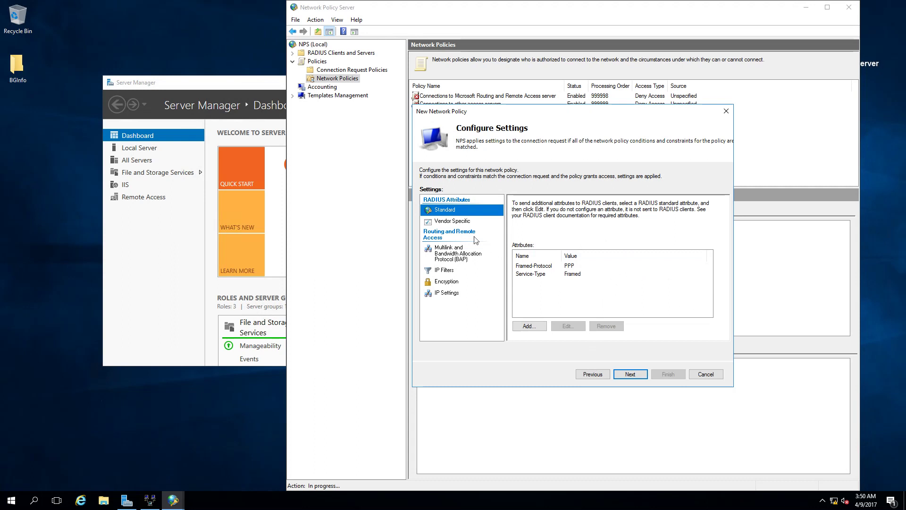
Review Vendor Specific, IP Settings, Encryption and IP Filters at defaults, then advance to the summary.
click(454, 222)
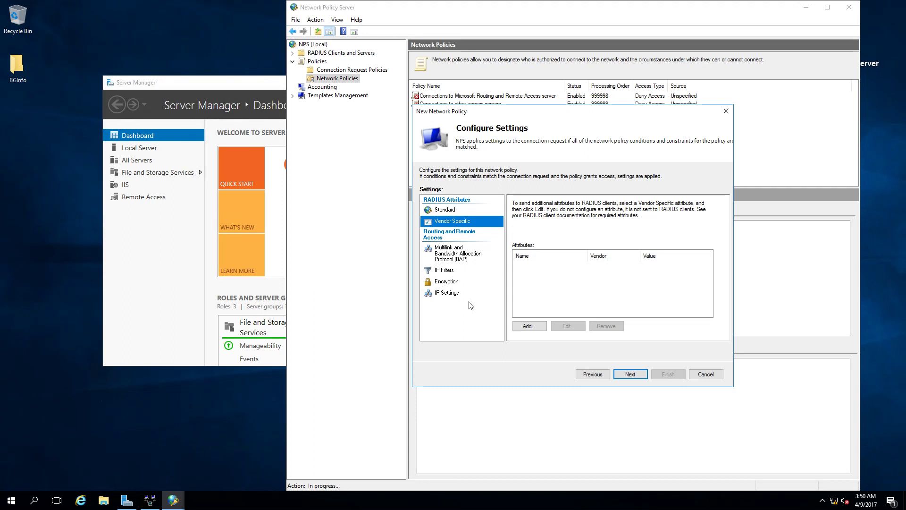
click(457, 294)
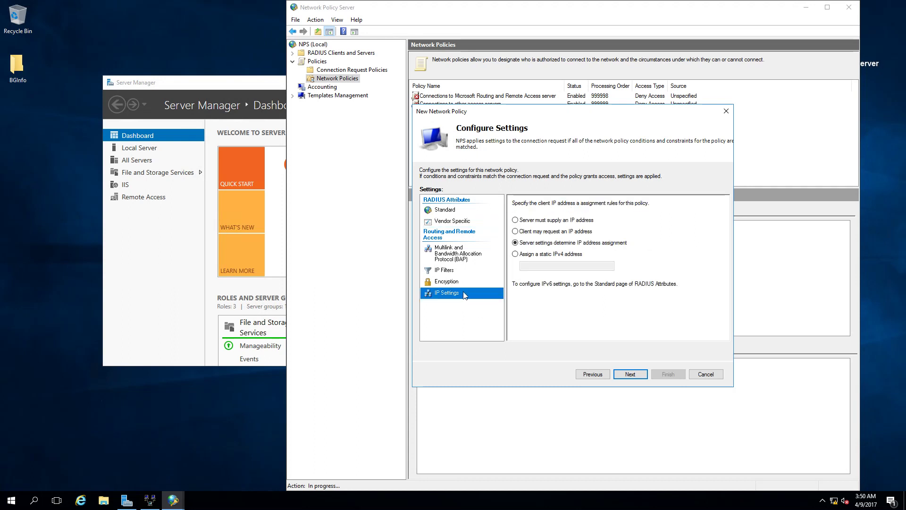
click(448, 282)
click(446, 270)
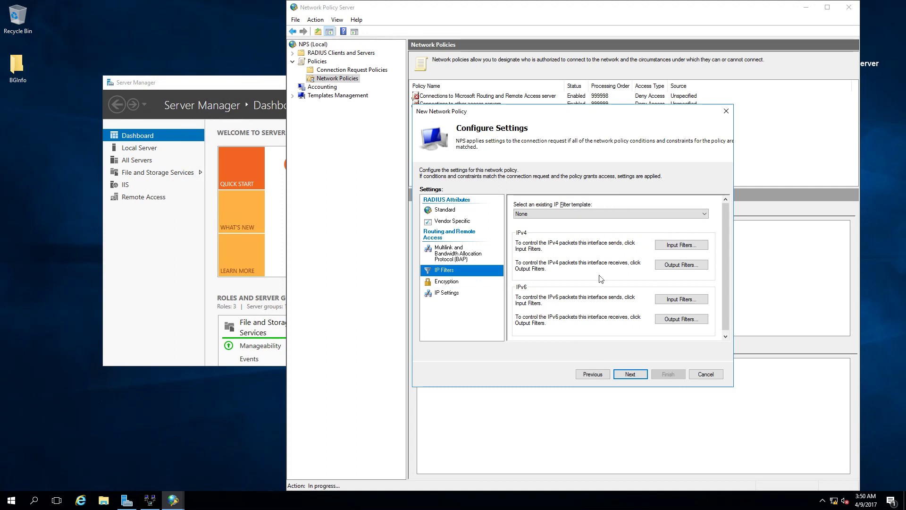
click(624, 376)
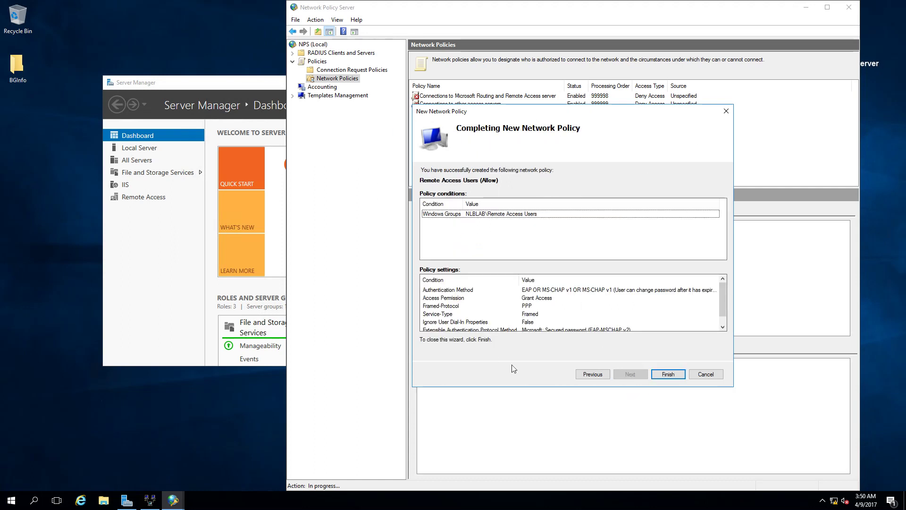
mouse_move(724, 301)
mouse_down()
mouse_move(723, 316)
mouse_move(721, 292)
mouse_up()
Finish the Remote Access Users (Allow) policy, select it to review, and dismiss its context menu.
click(655, 376)
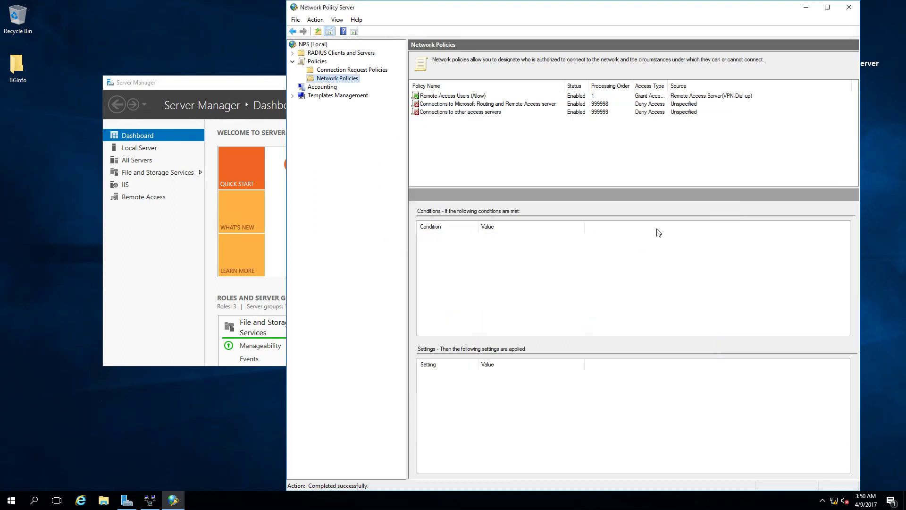
click(460, 99)
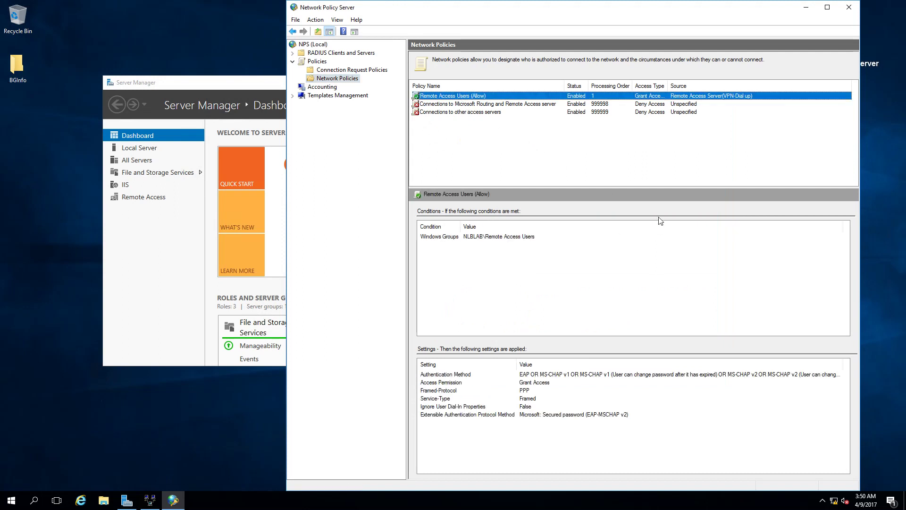
right_click(599, 97)
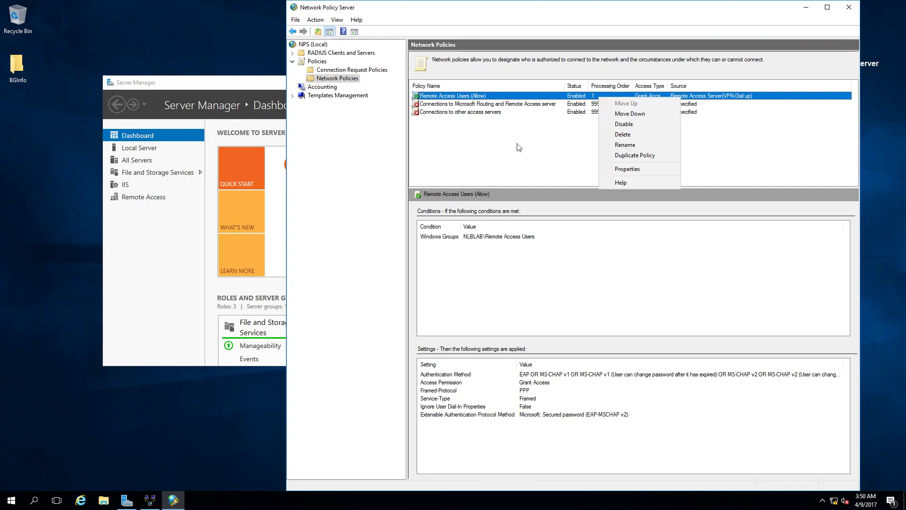
click(488, 129)
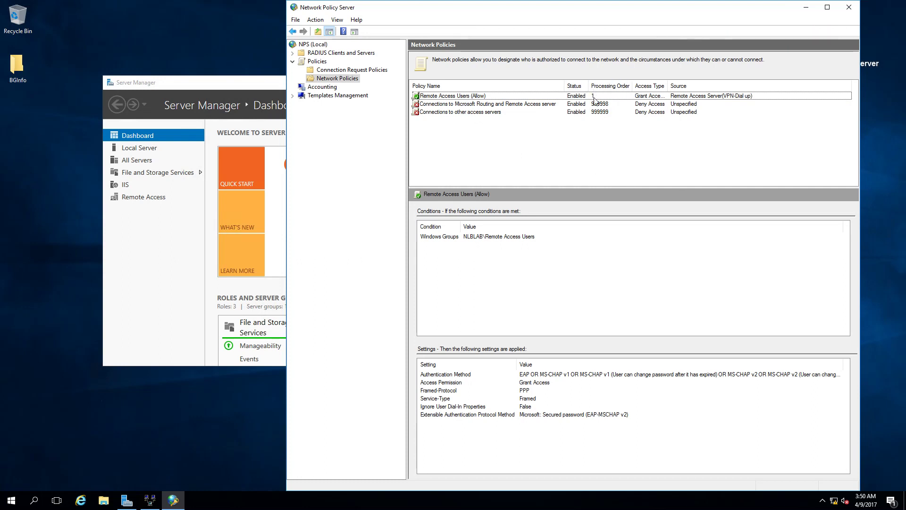
right_click(597, 96)
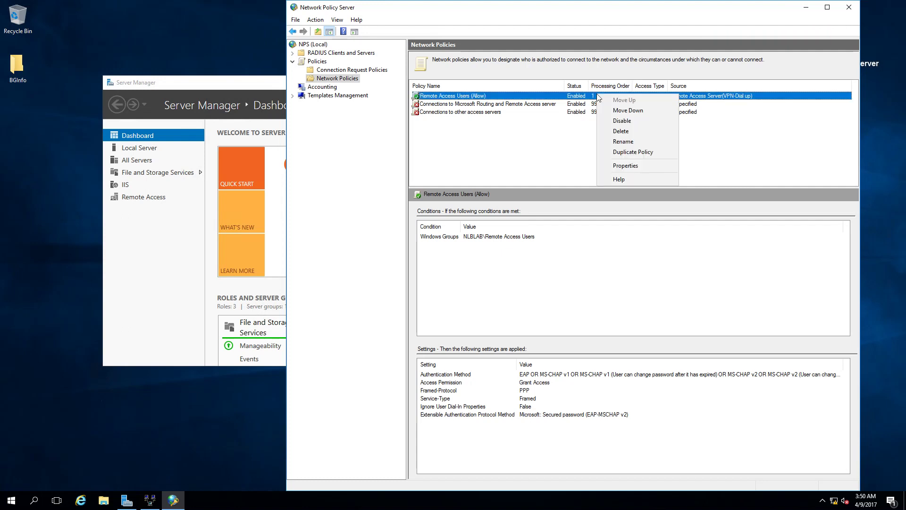
click(519, 145)
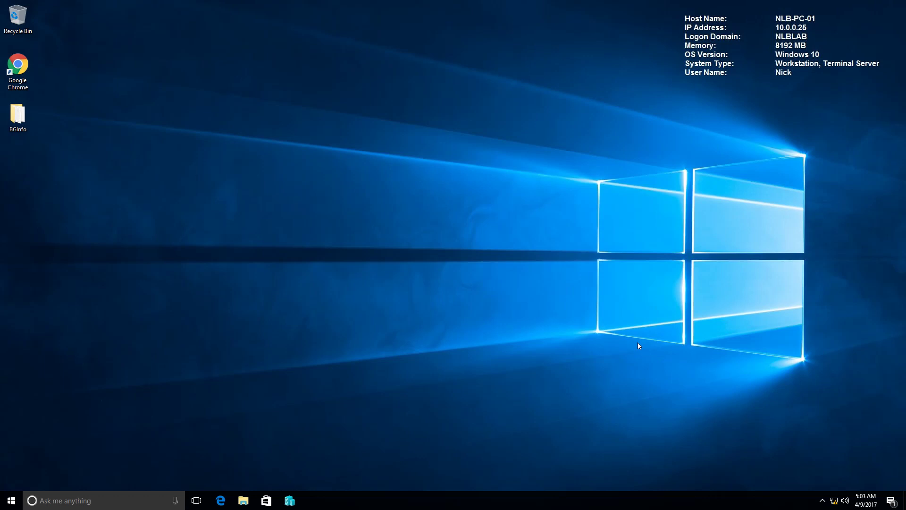
From Network and Sharing Center, start a new workplace connection using VPN over the internet.
right_click(834, 500)
click(836, 490)
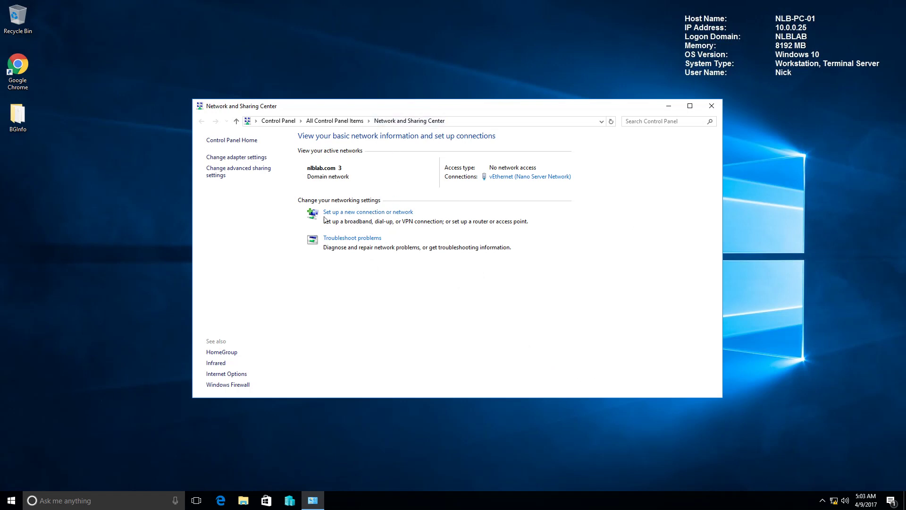
click(349, 216)
click(417, 262)
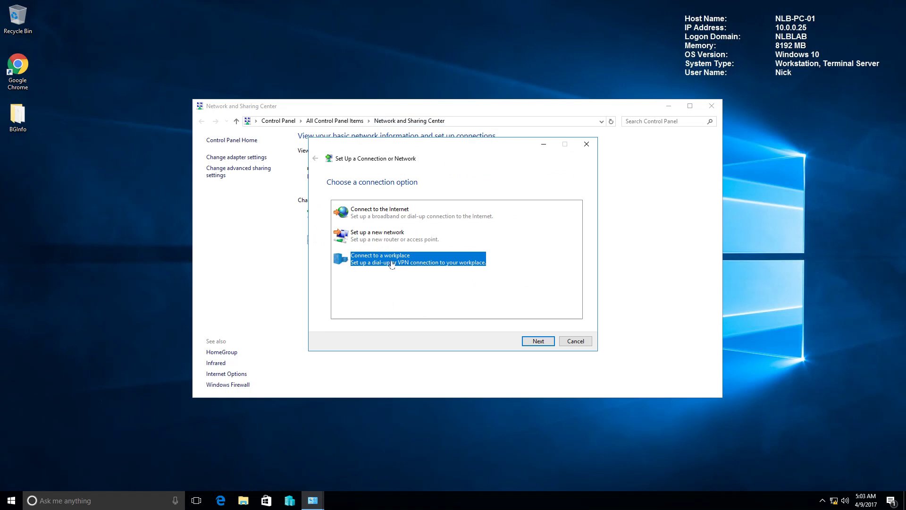
click(544, 343)
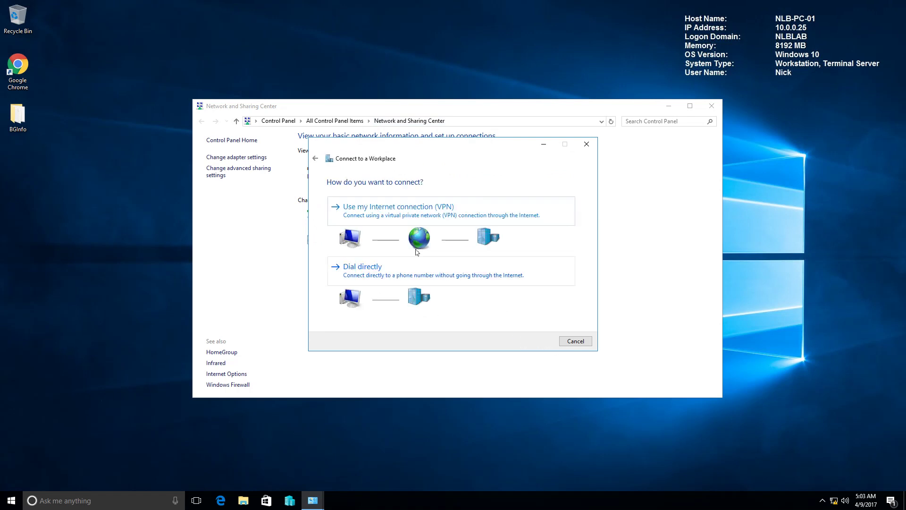
click(440, 216)
click(413, 246)
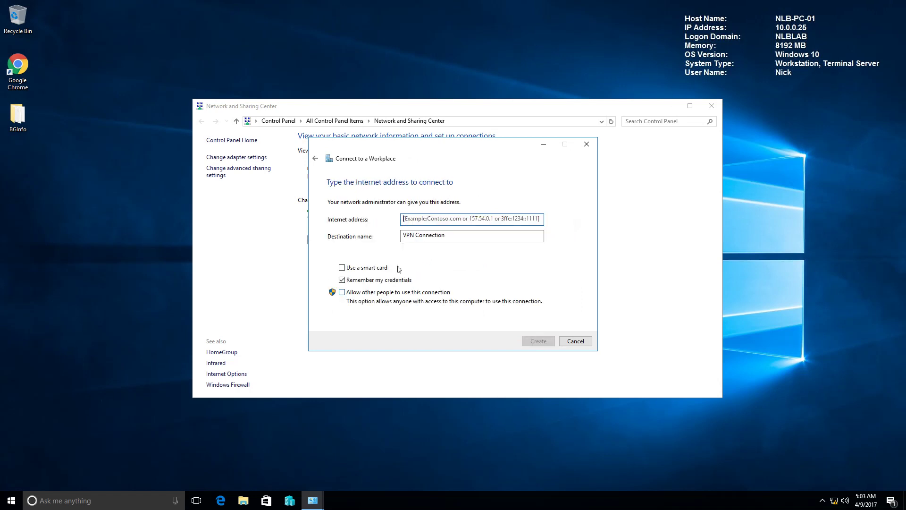
Create the VPN to vpn.nlb-solutions.com named NLB Corporate VPN, without remembering credentials.
click(435, 221)
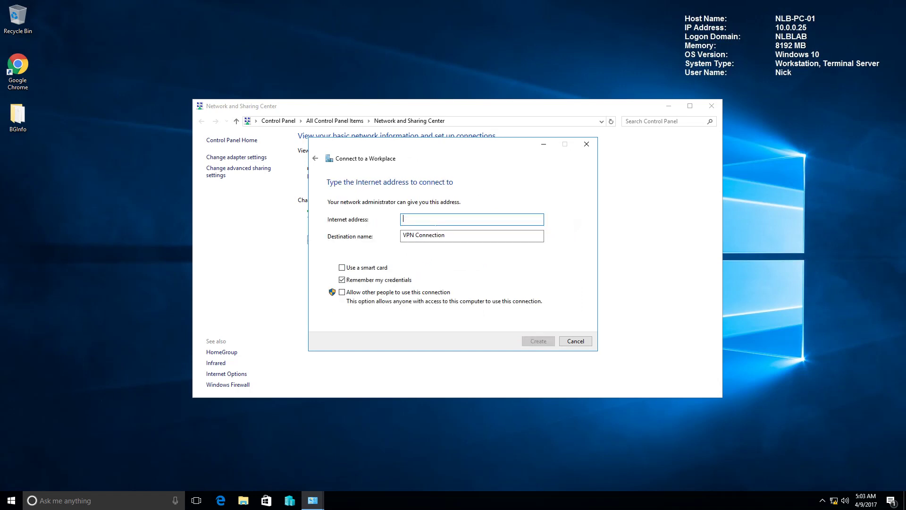
text(vpn.nlb-solu)
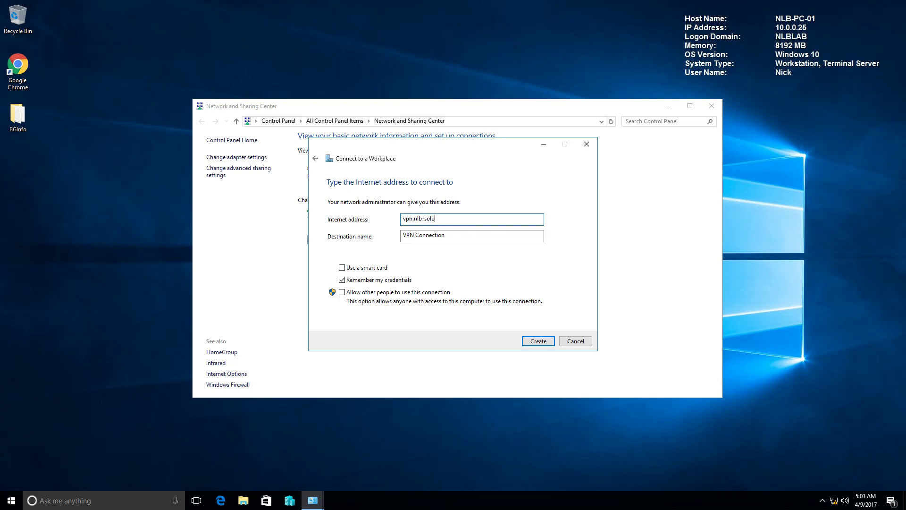
text(tions.com)
key(Tab)
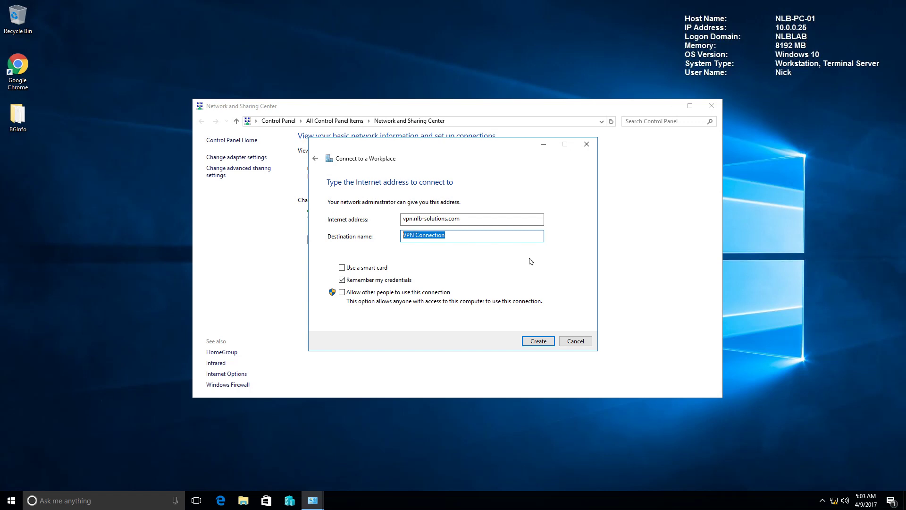
key(BackSpace)
text(NLB Co)
click(375, 282)
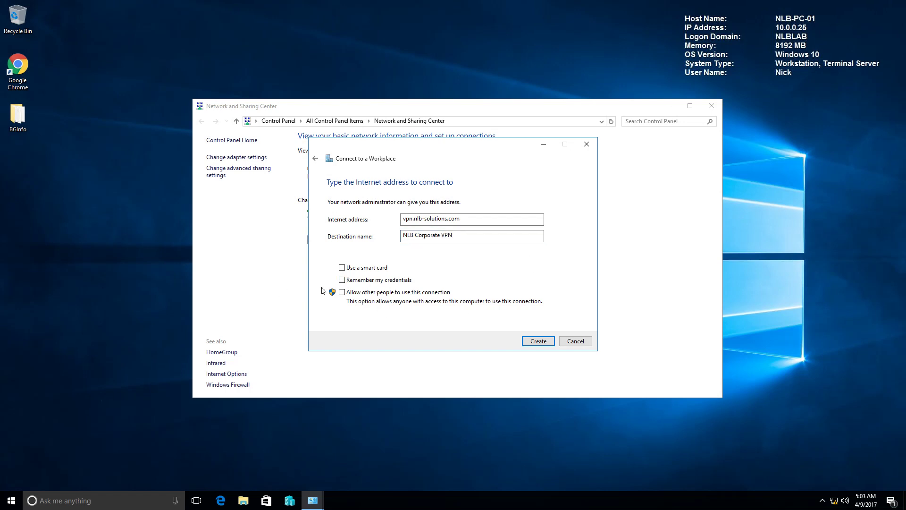
click(538, 342)
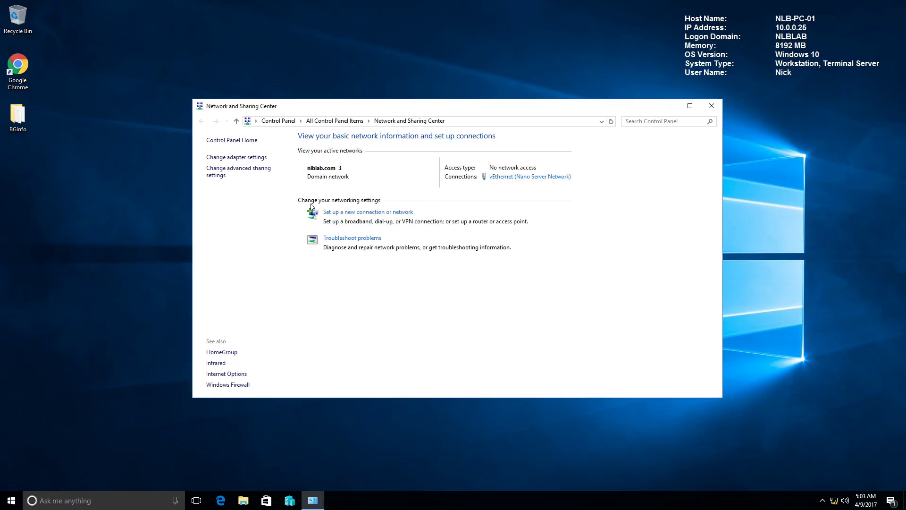
Make a copy of the NLB Corporate VPN connection, then delete the copy.
click(260, 158)
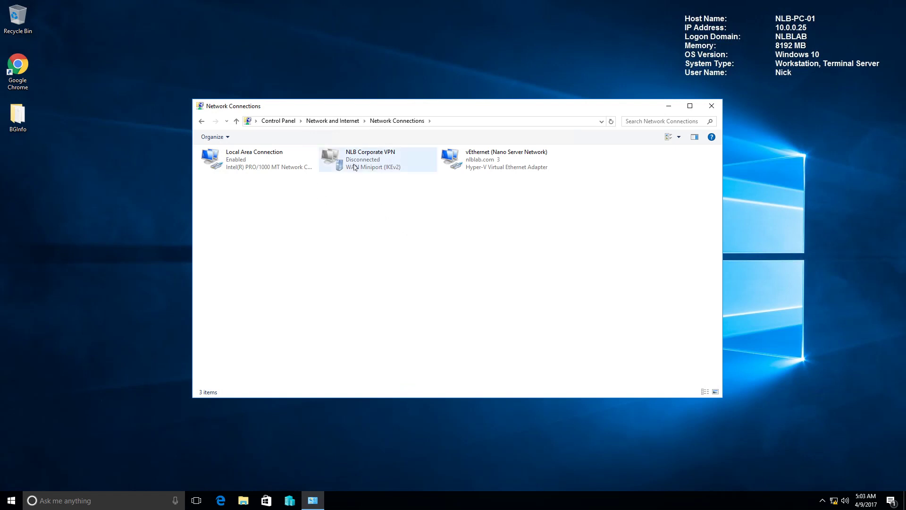
click(370, 163)
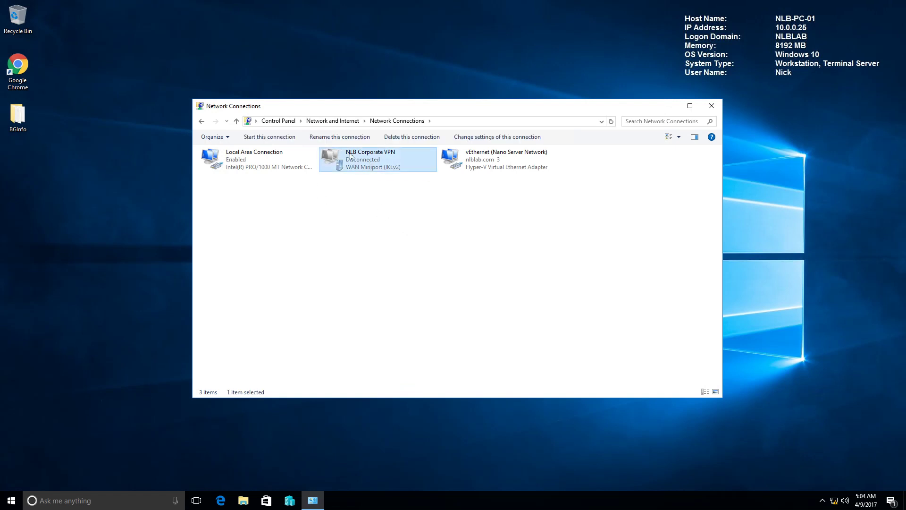
right_click(373, 161)
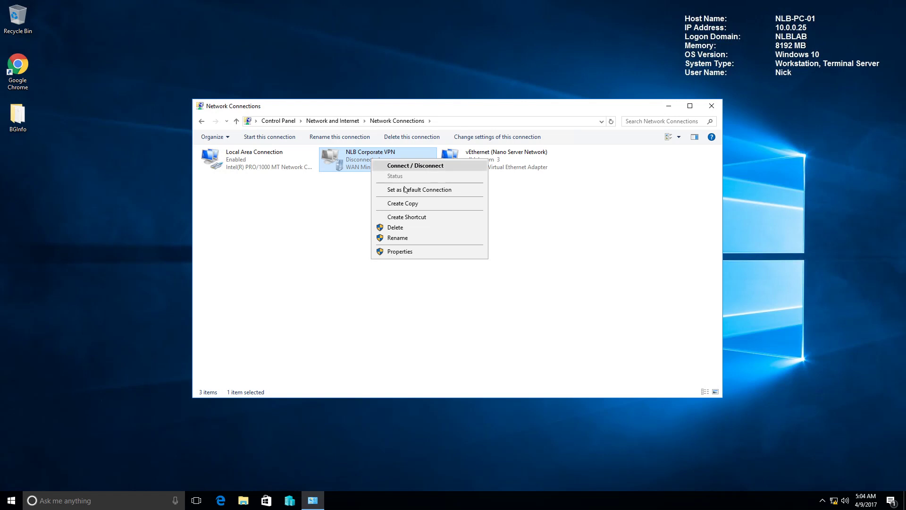
click(403, 204)
click(613, 170)
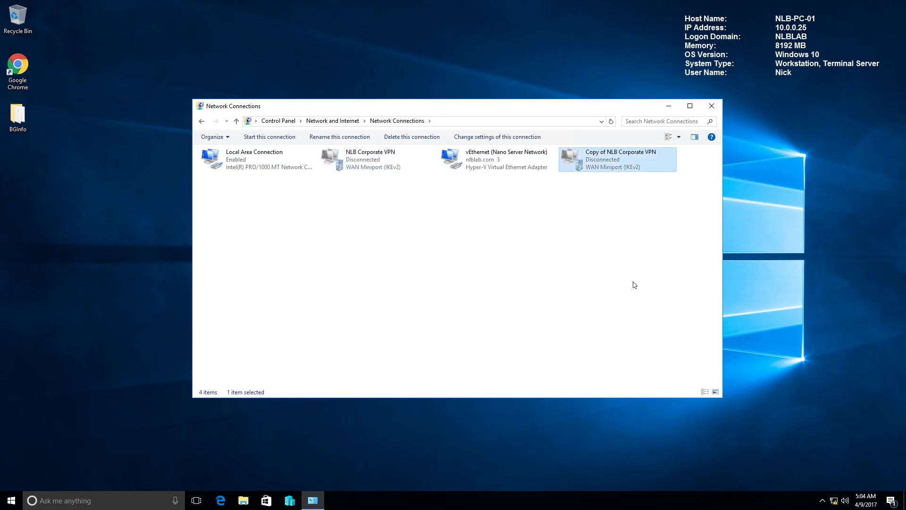
key(Delete)
key(Return)
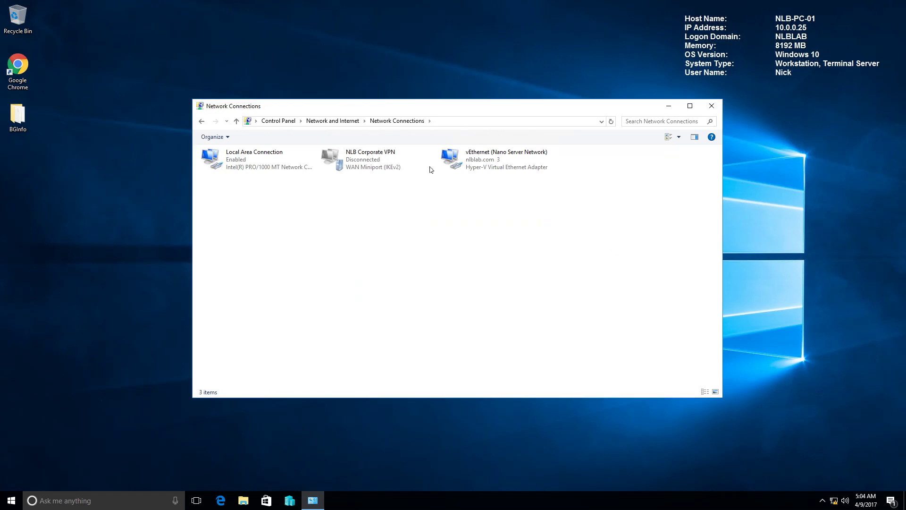
Open the VPN settings page for NLB Corporate VPN, then bring Network Connections back.
right_click(378, 164)
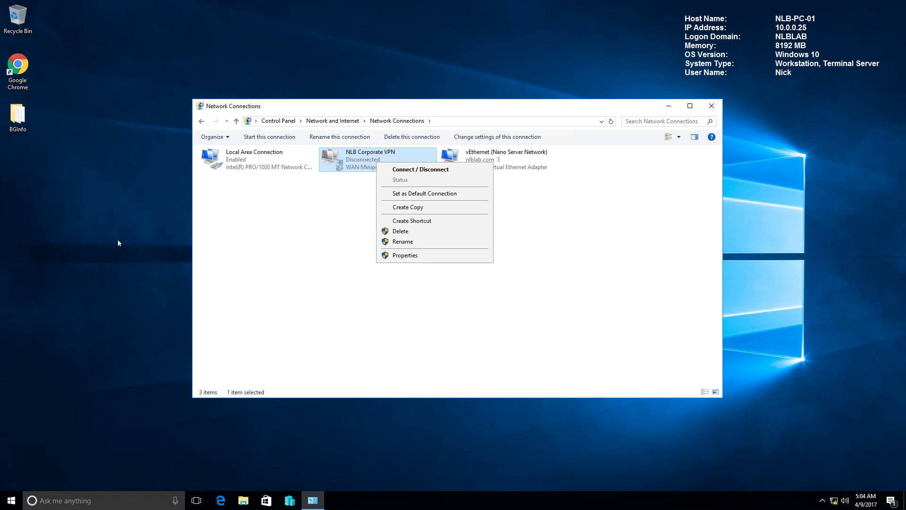
click(420, 169)
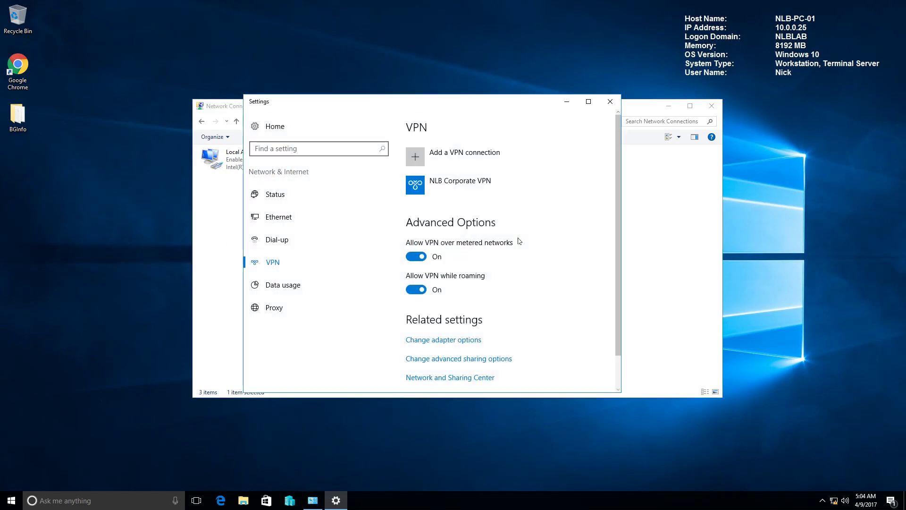
click(472, 186)
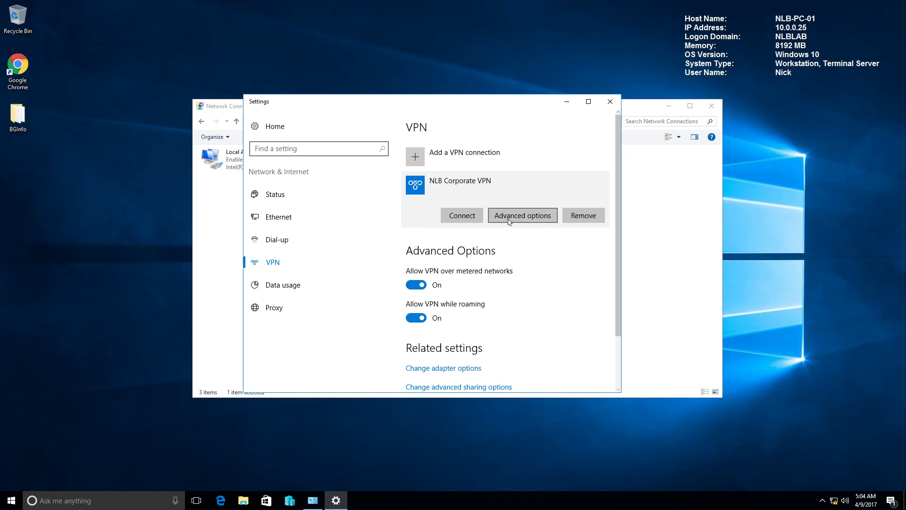
click(682, 208)
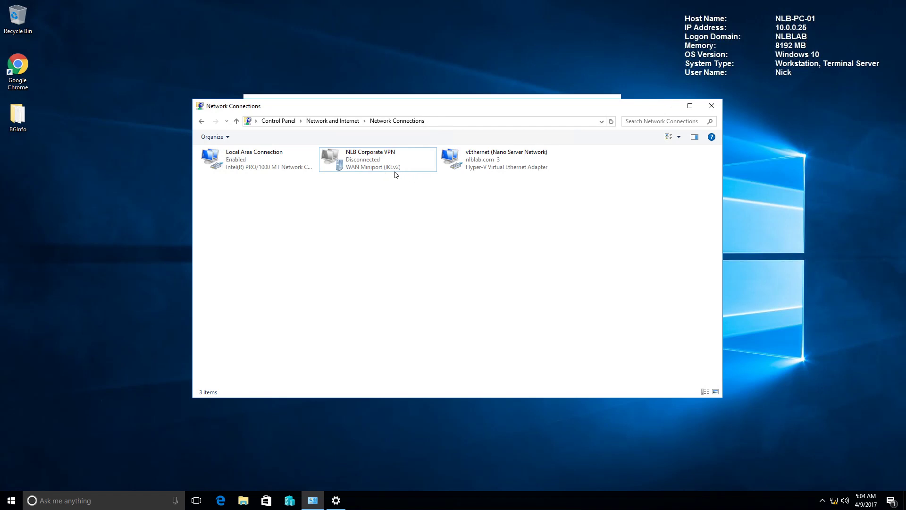
Set NLB Corporate VPN's security to SSTP with EAP Secured password (EAP-MSCHAP v2) and save.
click(380, 168)
right_click(382, 166)
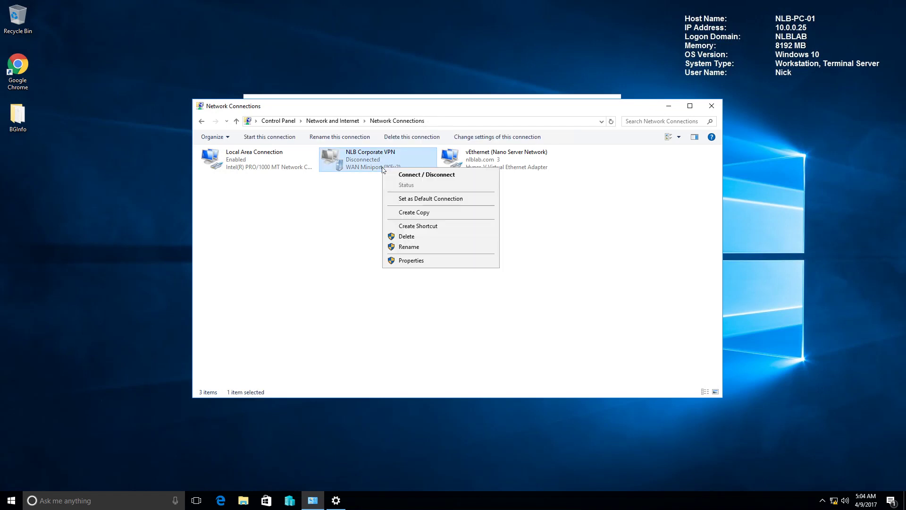
click(410, 260)
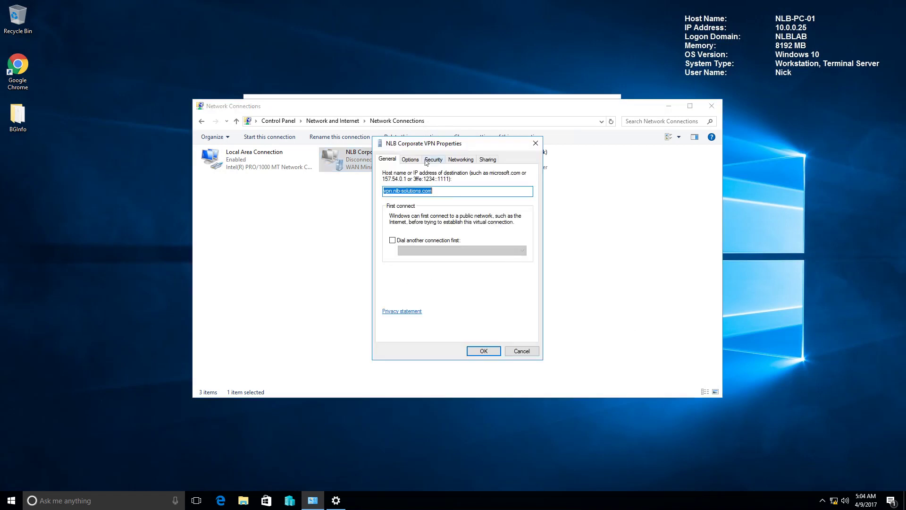
click(417, 161)
click(433, 159)
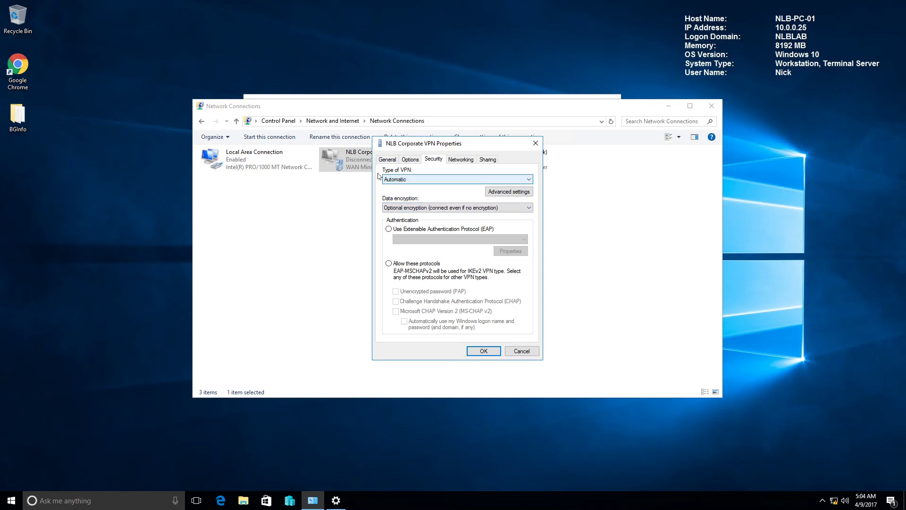
click(402, 180)
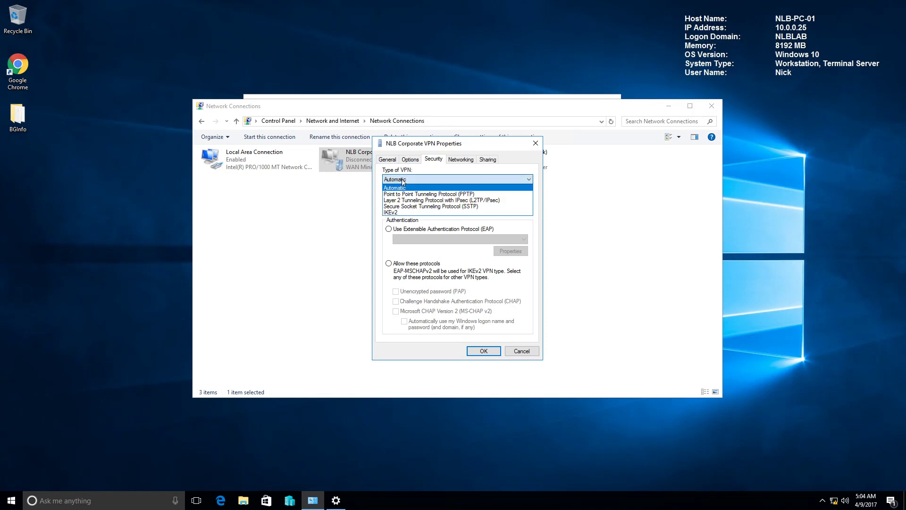
click(424, 208)
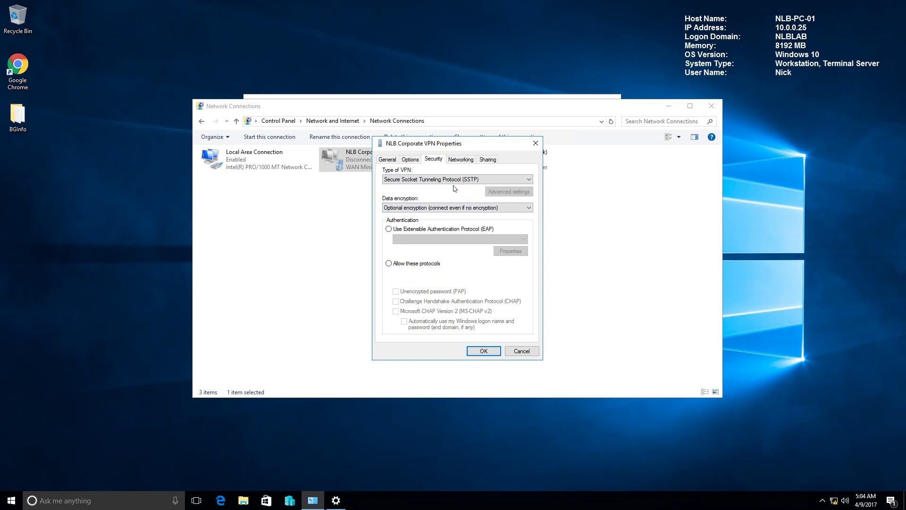
click(389, 230)
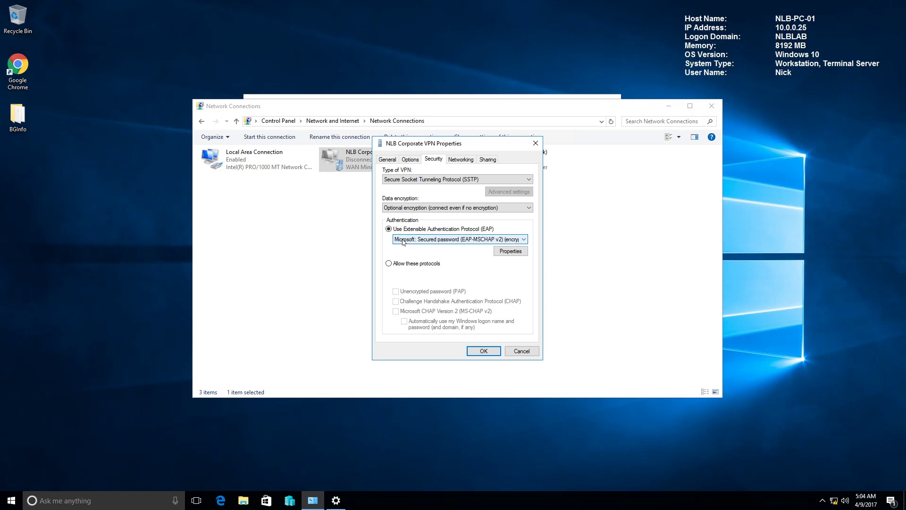
click(460, 239)
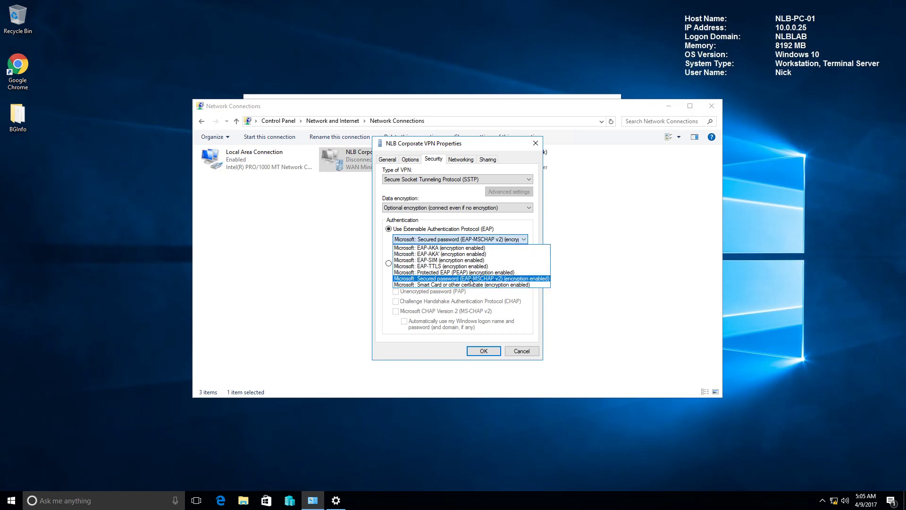
click(486, 279)
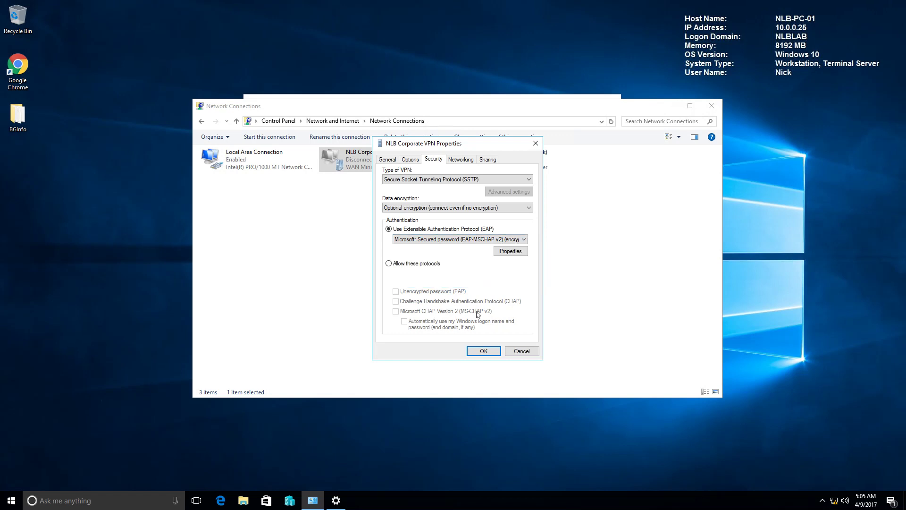
click(484, 351)
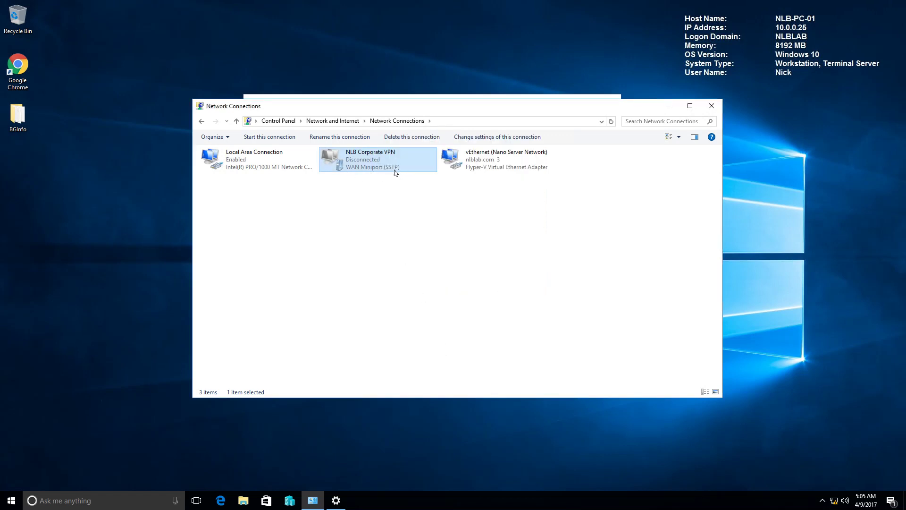
Connect NLB Corporate VPN from Settings, signing in with the domain user's name and password.
drag(538, 110, 566, 165)
click(473, 102)
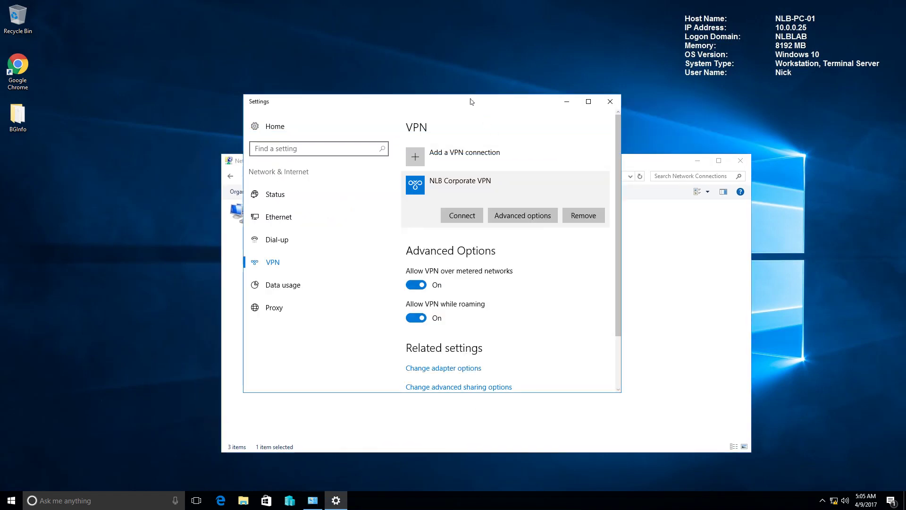
click(462, 218)
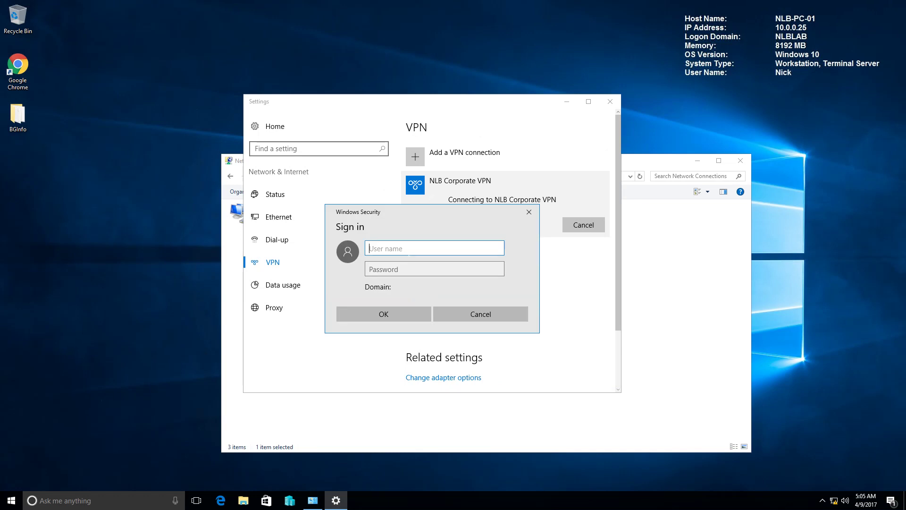
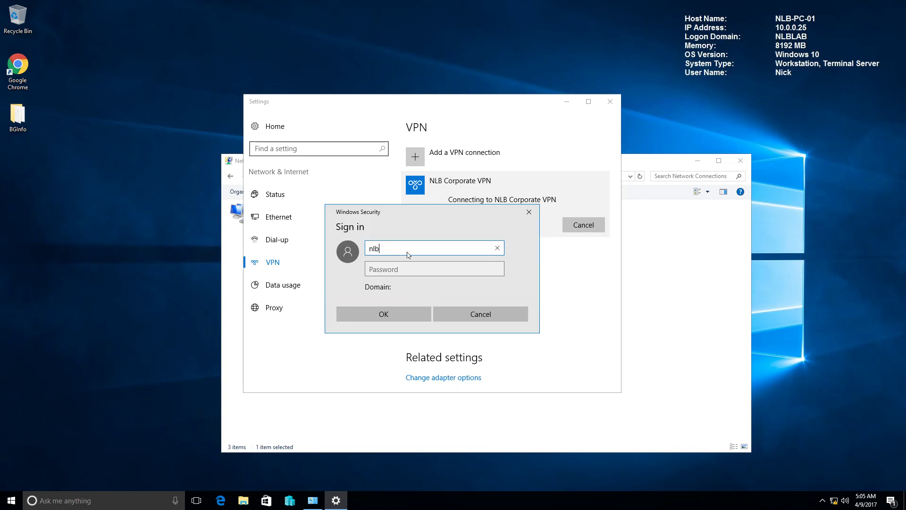
key(Tab)
text(Password123!)
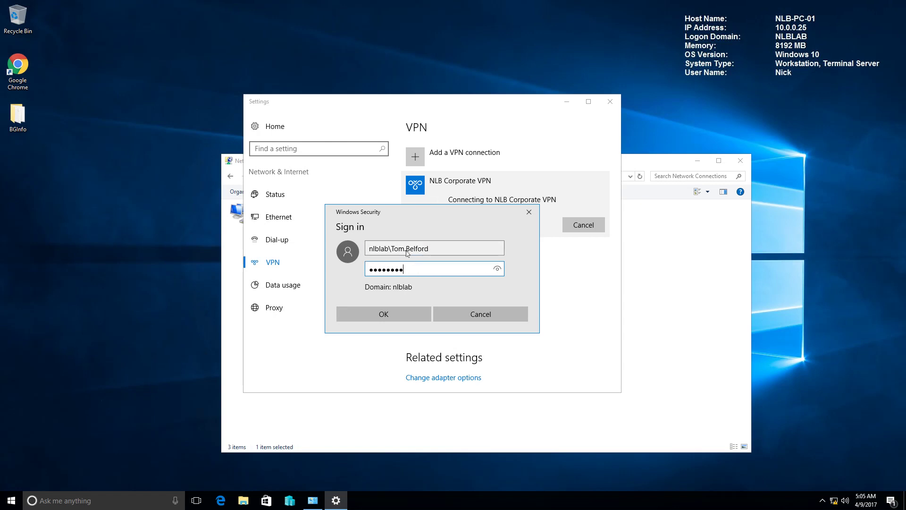
key(Return)
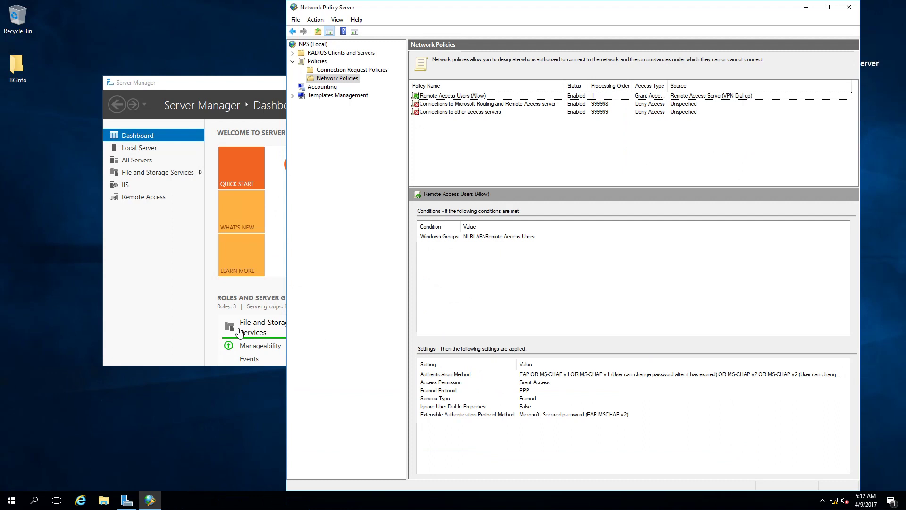
Open Routing and Remote Access from Server Manager and inspect the connected remote access client.
click(260, 87)
click(541, 109)
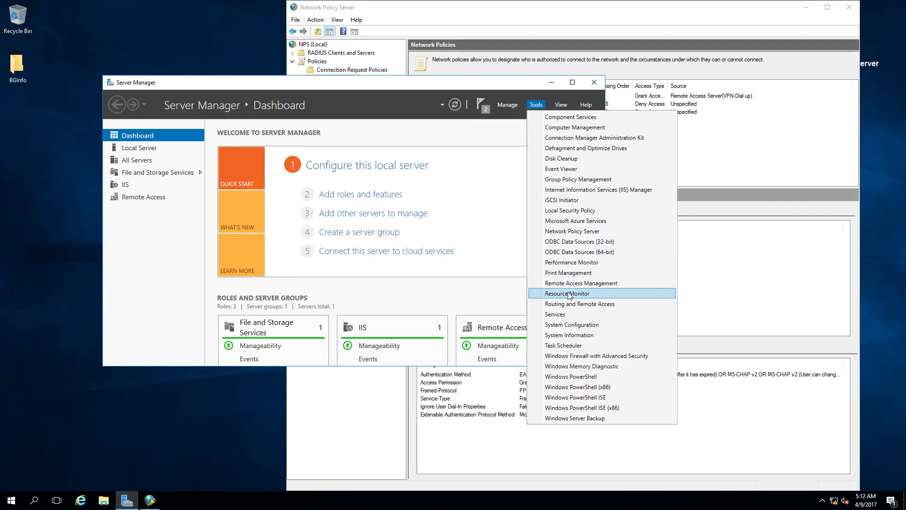
click(576, 304)
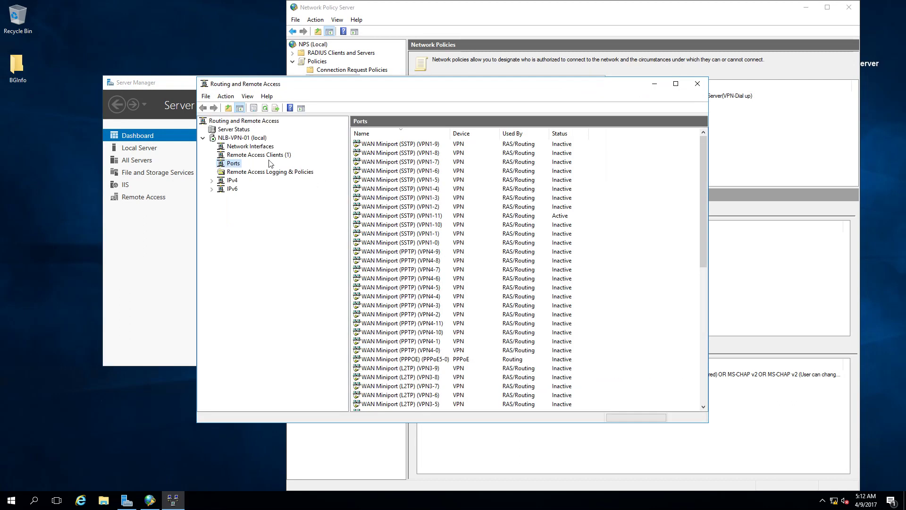
click(264, 156)
click(410, 144)
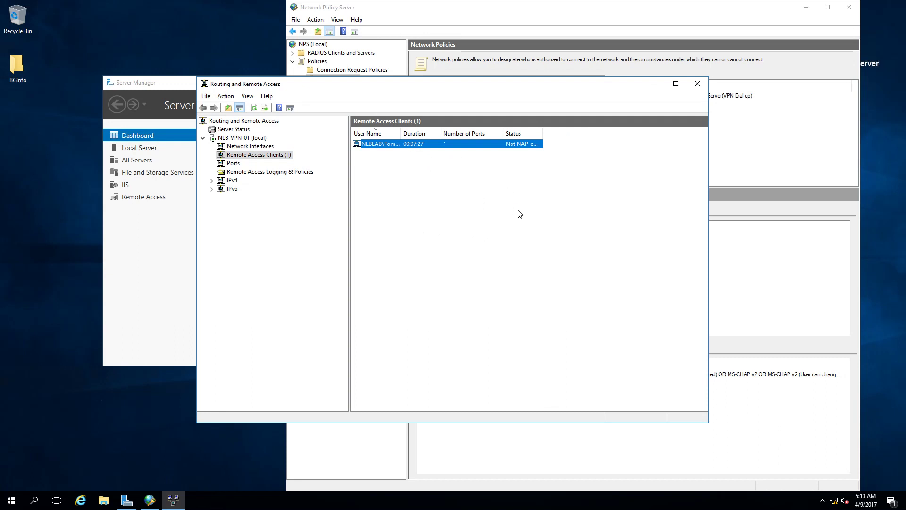
Sort Ports by status to confirm the active WAN Miniport (SSTP) port, then close the console.
click(236, 163)
click(560, 133)
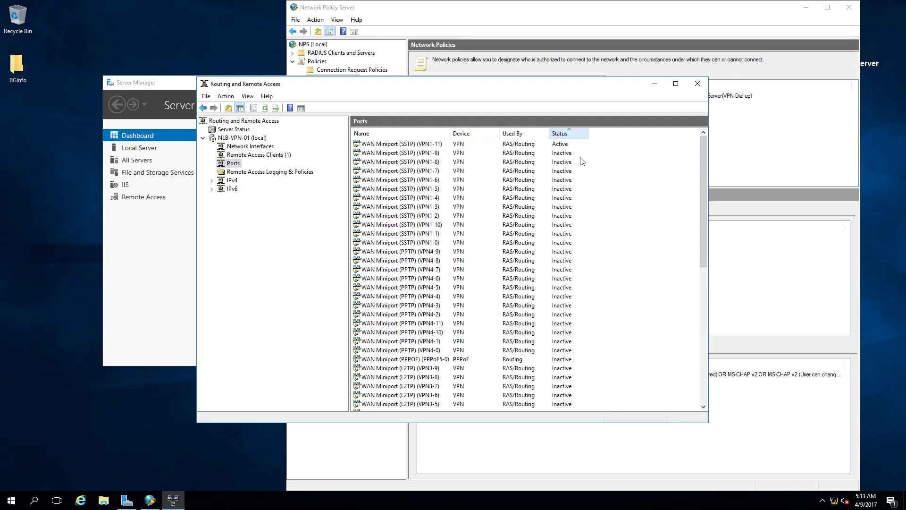
click(405, 145)
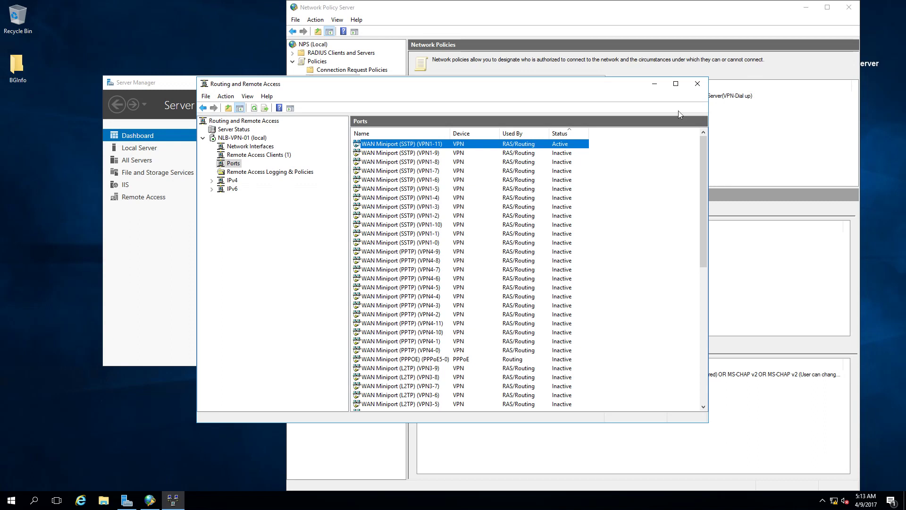
click(697, 84)
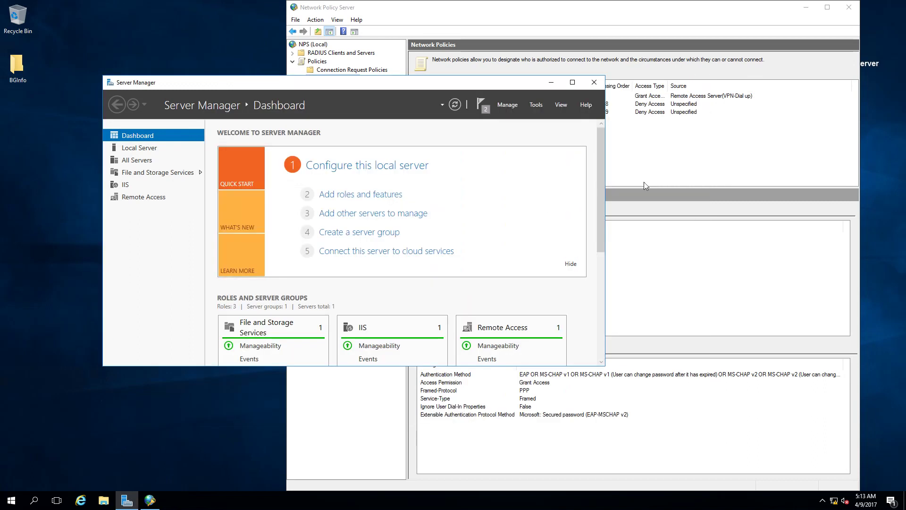